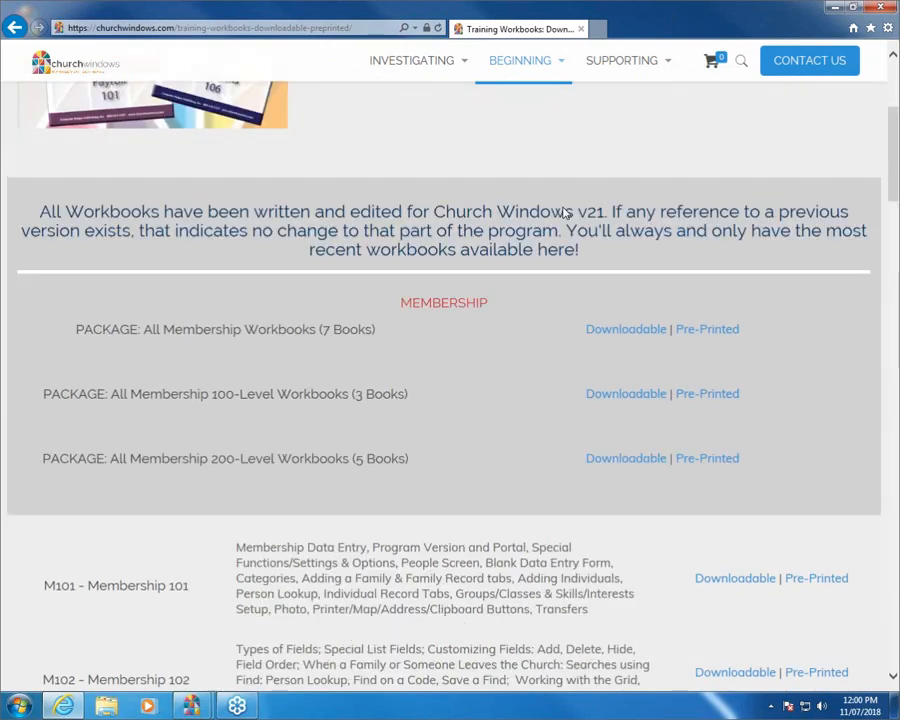
Look through the membership workbooks listed on the web page, close the browser, and switch to the Church Windows Membership module, maximized
{"action": "scroll", "coordinate": [564, 206], "scroll_direction": "down", "scroll_amount": 5}
{"action": "scroll", "coordinate": [556, 228], "scroll_direction": "down", "scroll_amount": 1}
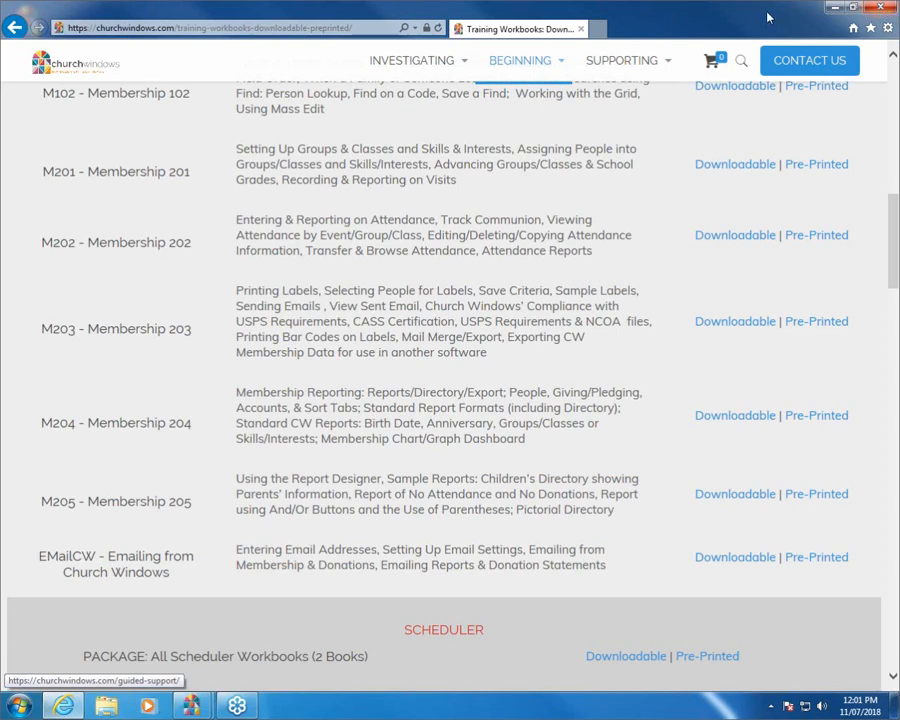
{"action": "left_click", "coordinate": [877, 12]}
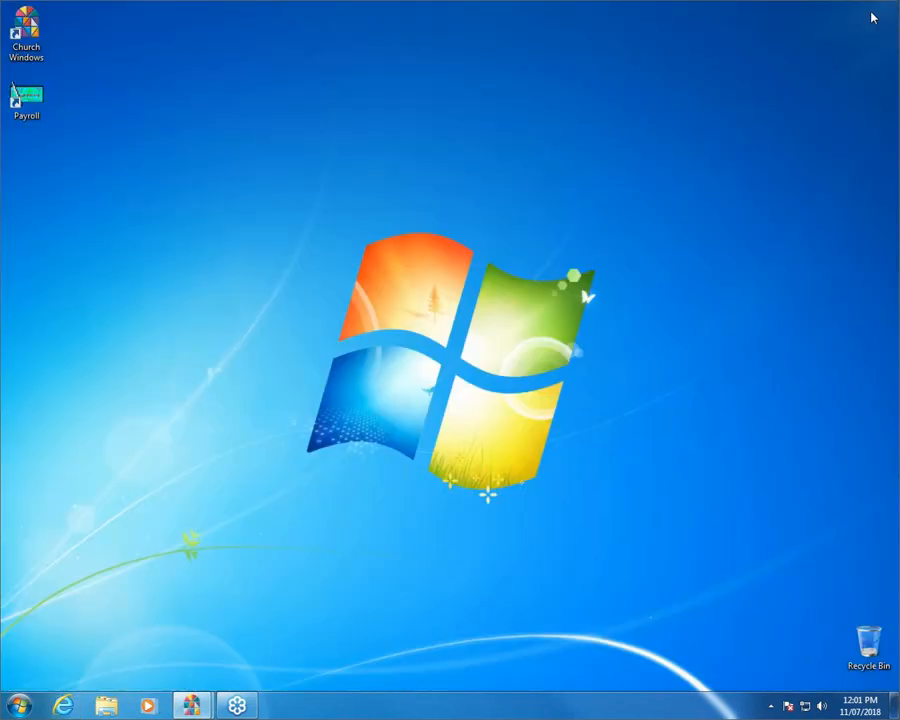
{"action": "mouse_move", "coordinate": [188, 706]}
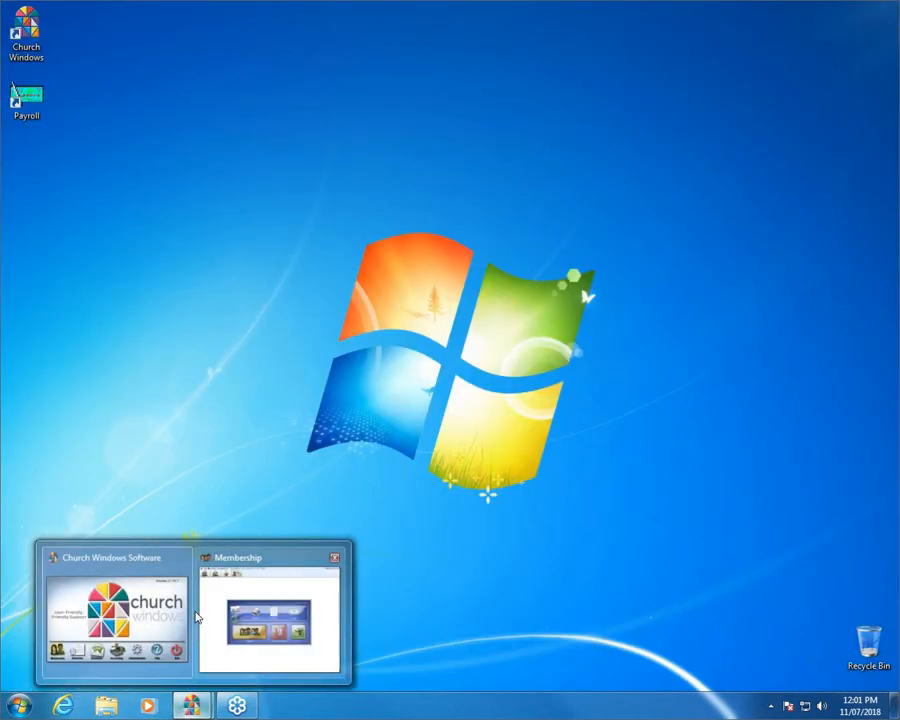
{"action": "left_click", "coordinate": [135, 561]}
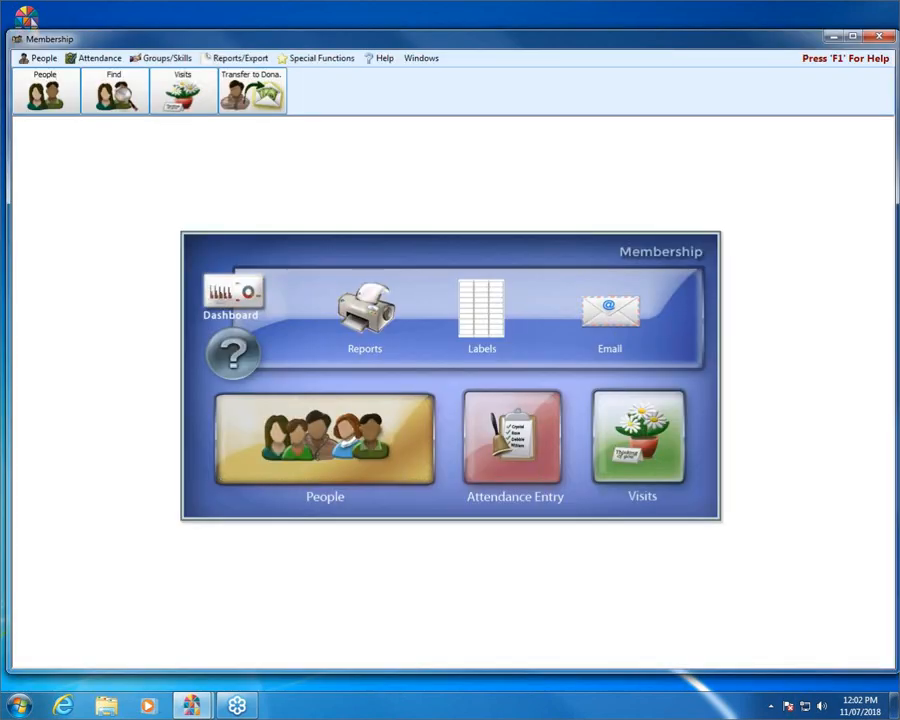
{"action": "left_click", "coordinate": [857, 38]}
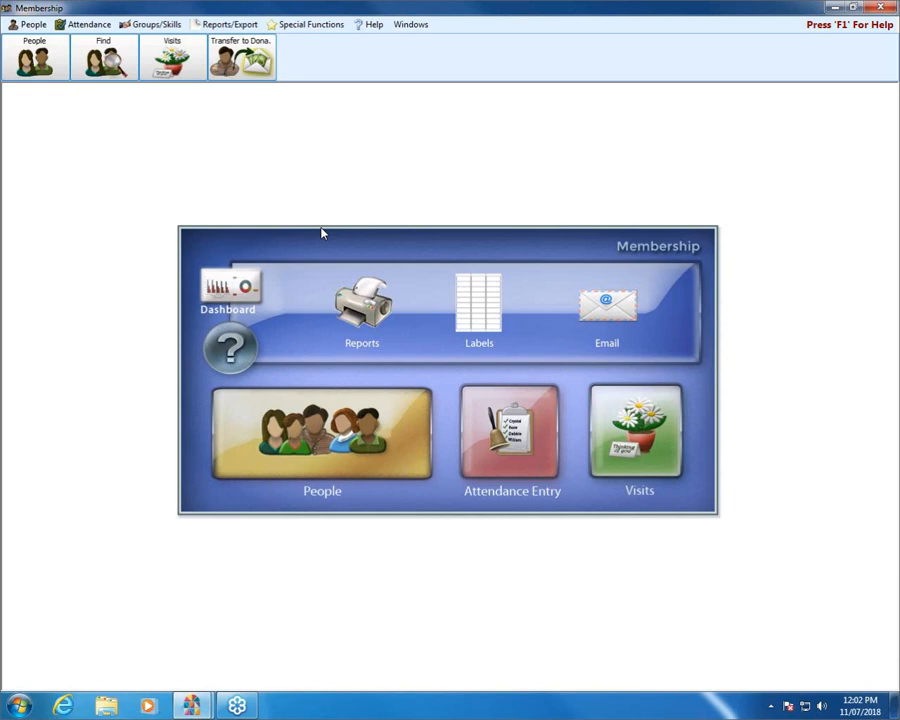
Open the attendance browser maximized and inspect the additional info of the first attendance record
{"action": "left_click", "coordinate": [98, 28]}
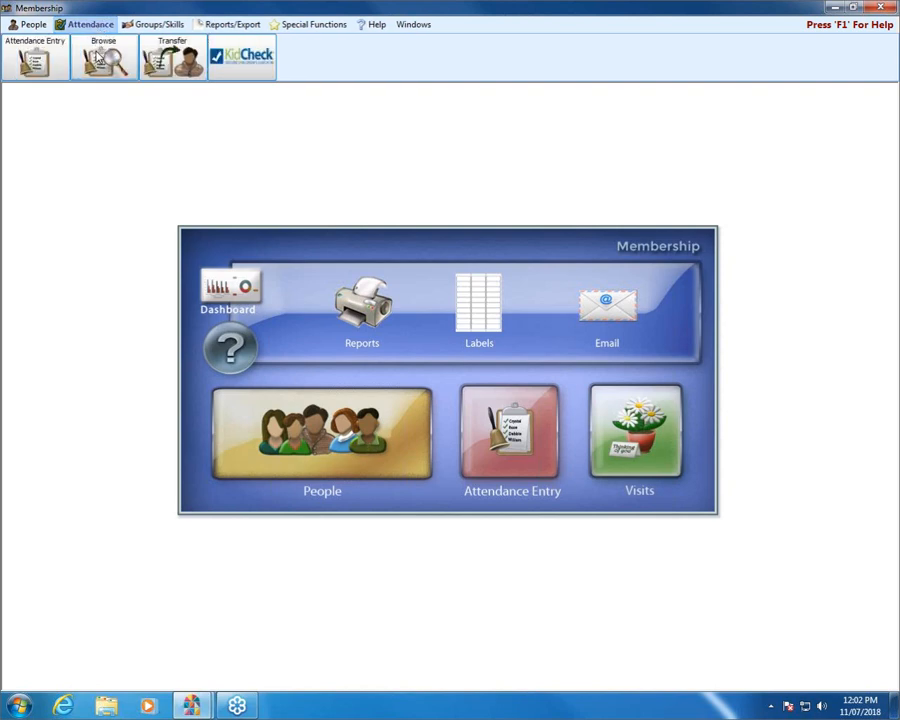
{"action": "left_click", "coordinate": [99, 60]}
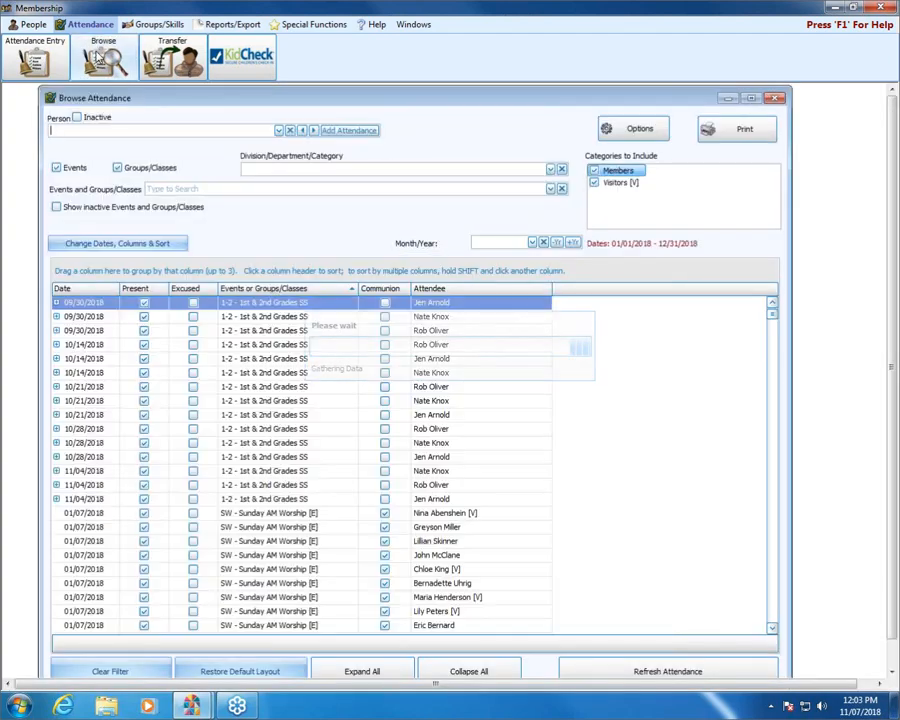
{"action": "left_click_drag", "start_coordinate": [40, 88], "coordinate": [72, 126]}
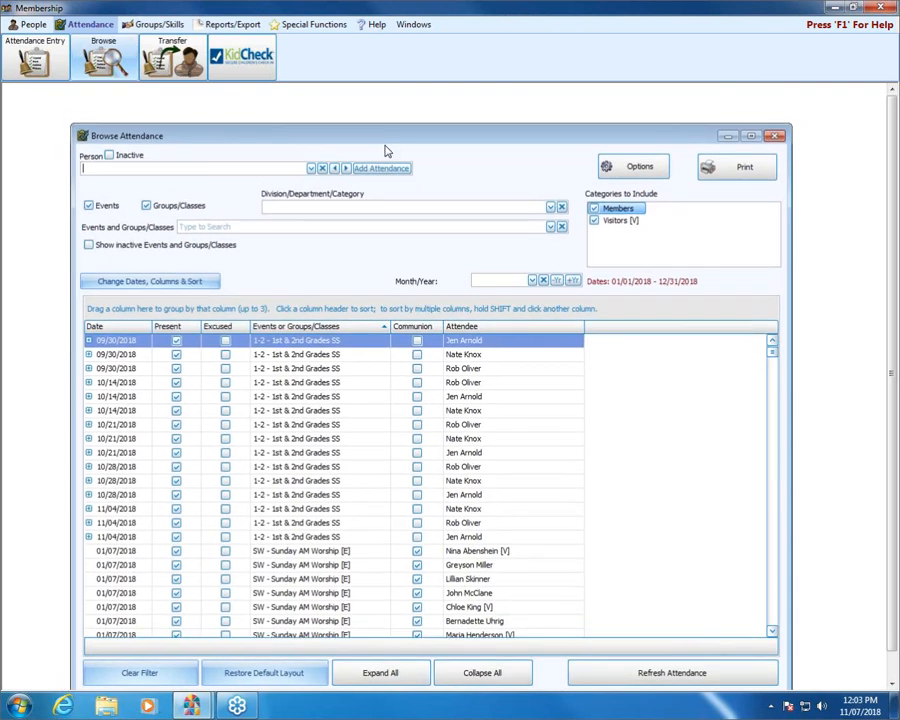
{"action": "left_click", "coordinate": [751, 136]}
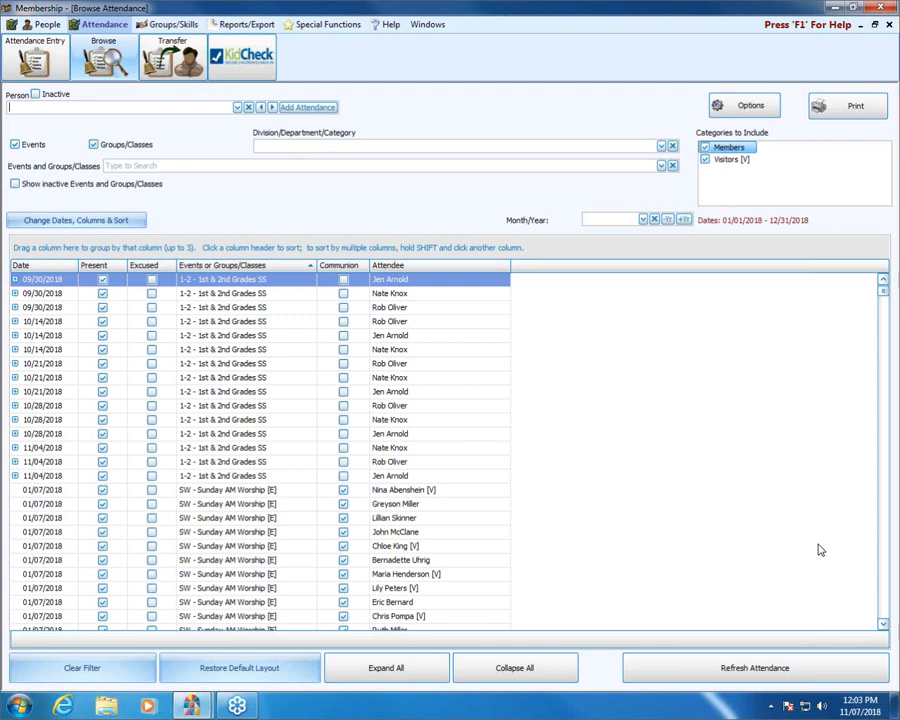
{"action": "left_click", "coordinate": [15, 280]}
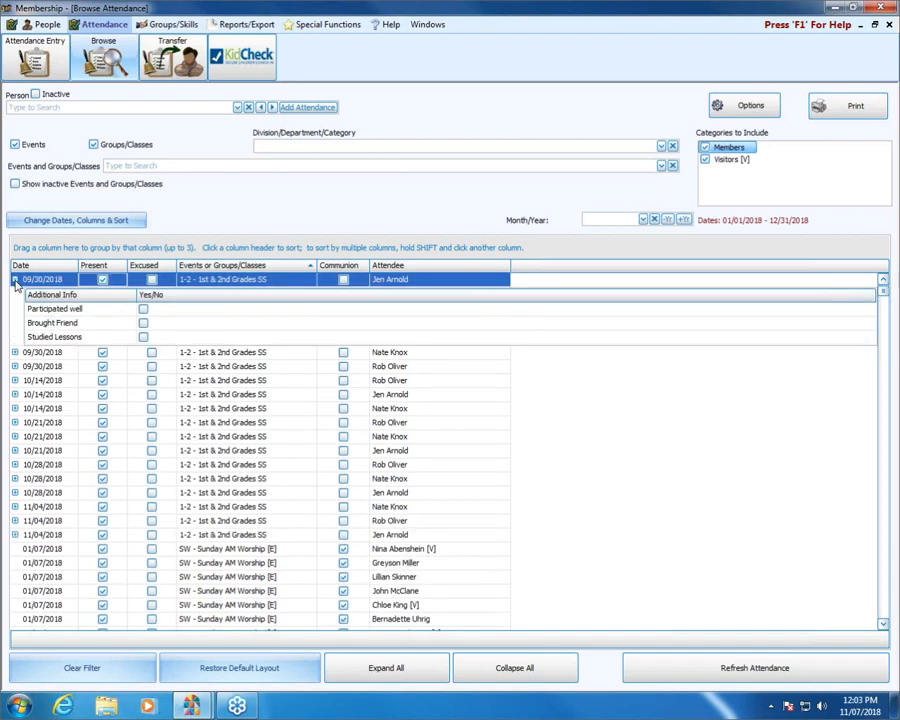
{"action": "left_click", "coordinate": [15, 280]}
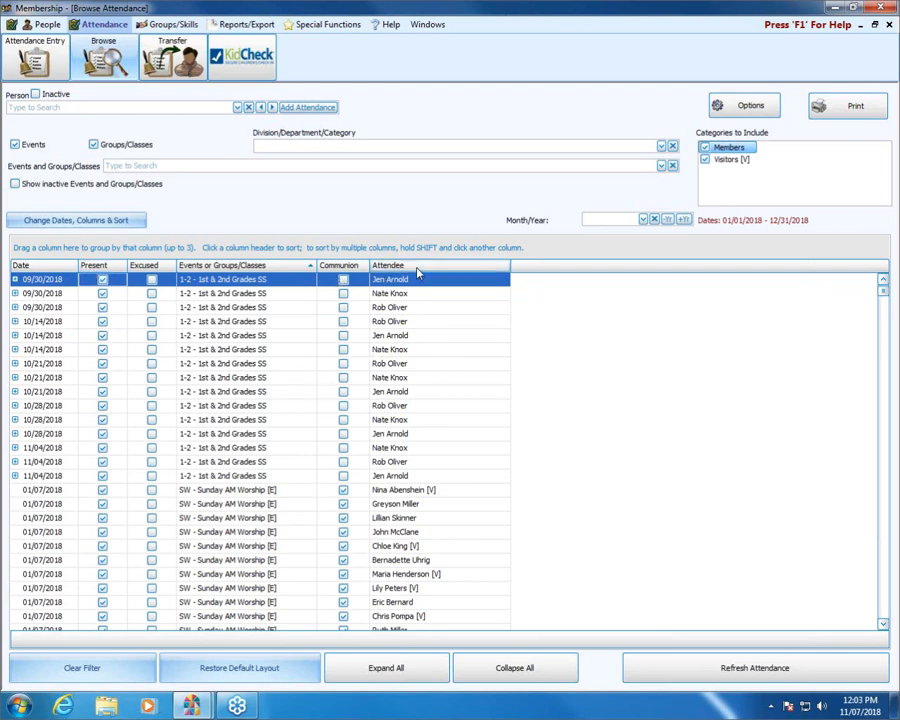
Group the attendance grid by Attendee and review the first attendee's individual attendance records
{"action": "left_click_drag", "start_coordinate": [418, 269], "coordinate": [88, 251]}
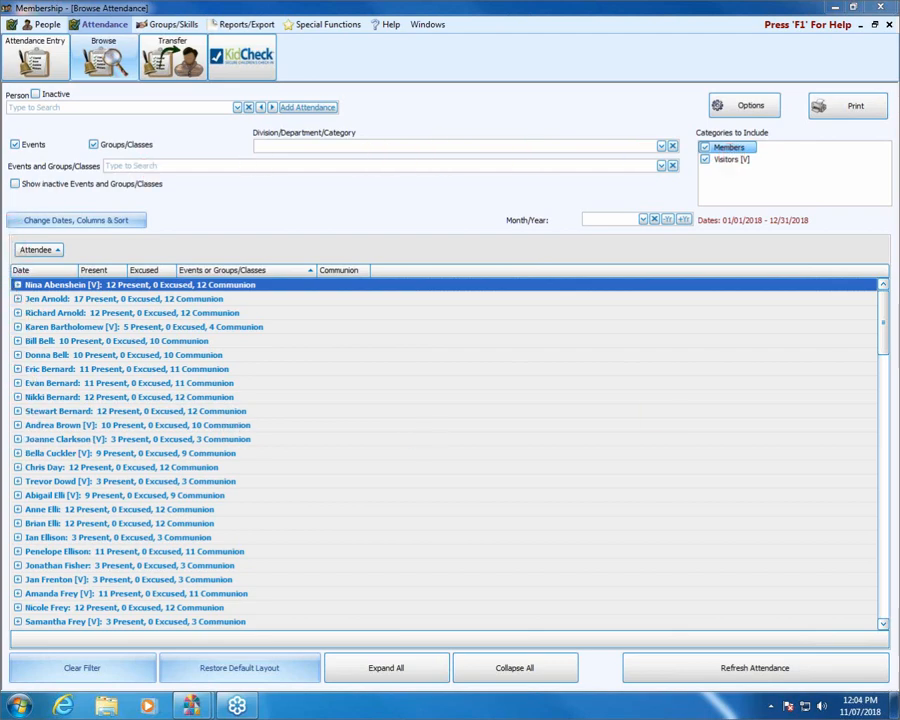
{"action": "left_click", "coordinate": [17, 285]}
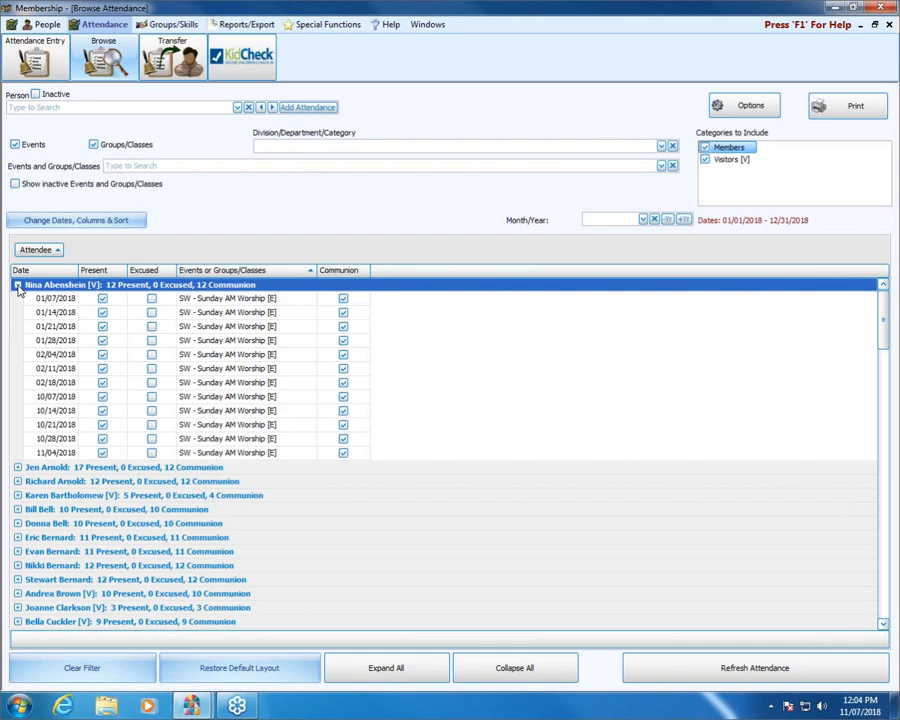
{"action": "left_click", "coordinate": [17, 285]}
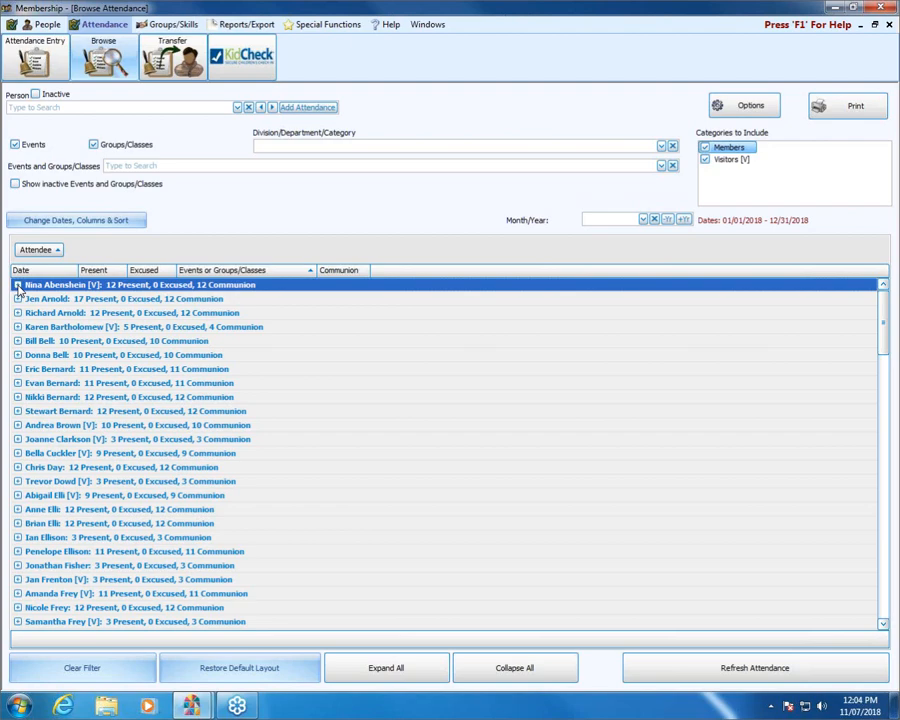
Exclude events and filter the attendance to the Classes division and the 1-2 - 1st & 2nd Grades SS class
{"action": "left_click", "coordinate": [15, 145]}
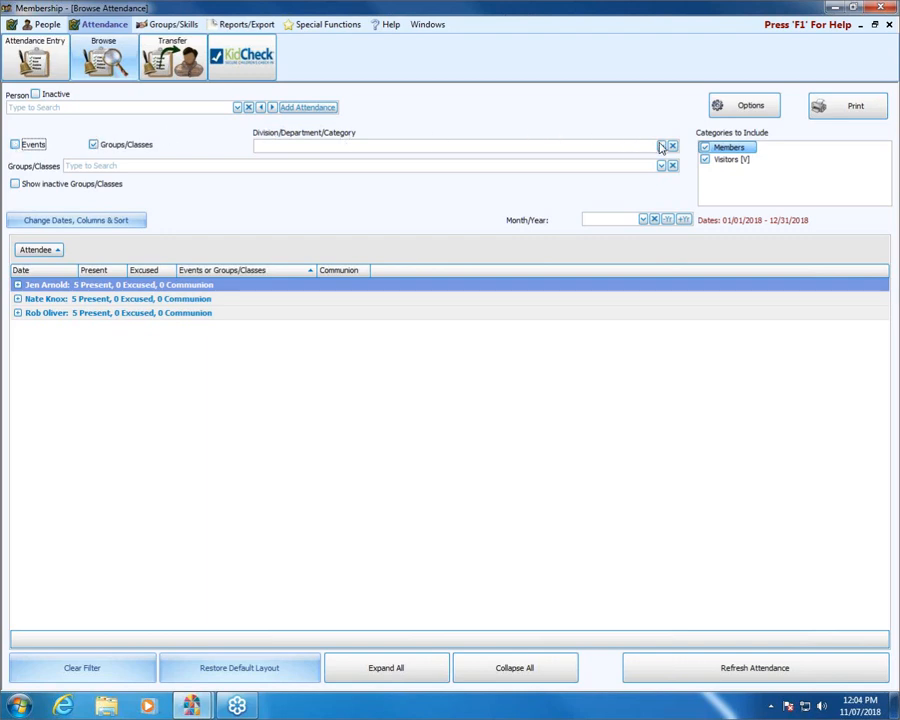
{"action": "left_click", "coordinate": [662, 148]}
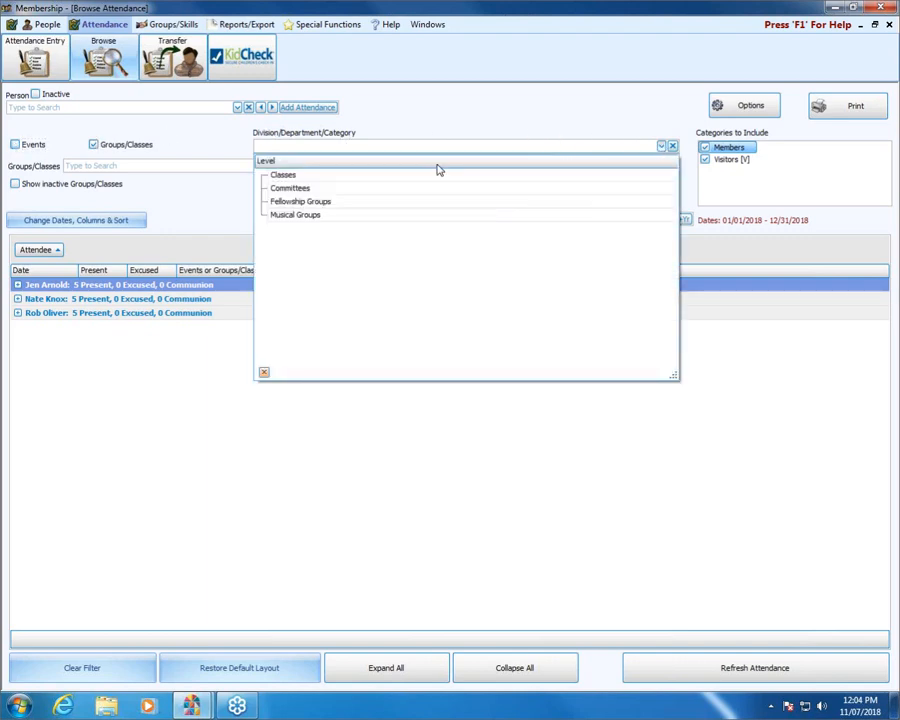
{"action": "left_click", "coordinate": [336, 179]}
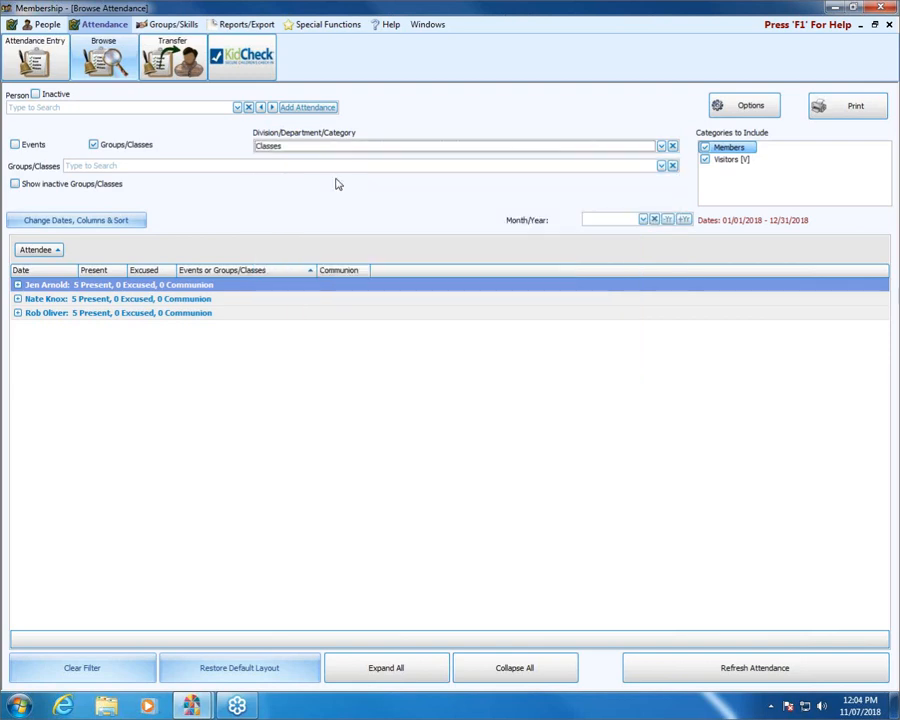
{"action": "left_click", "coordinate": [661, 166]}
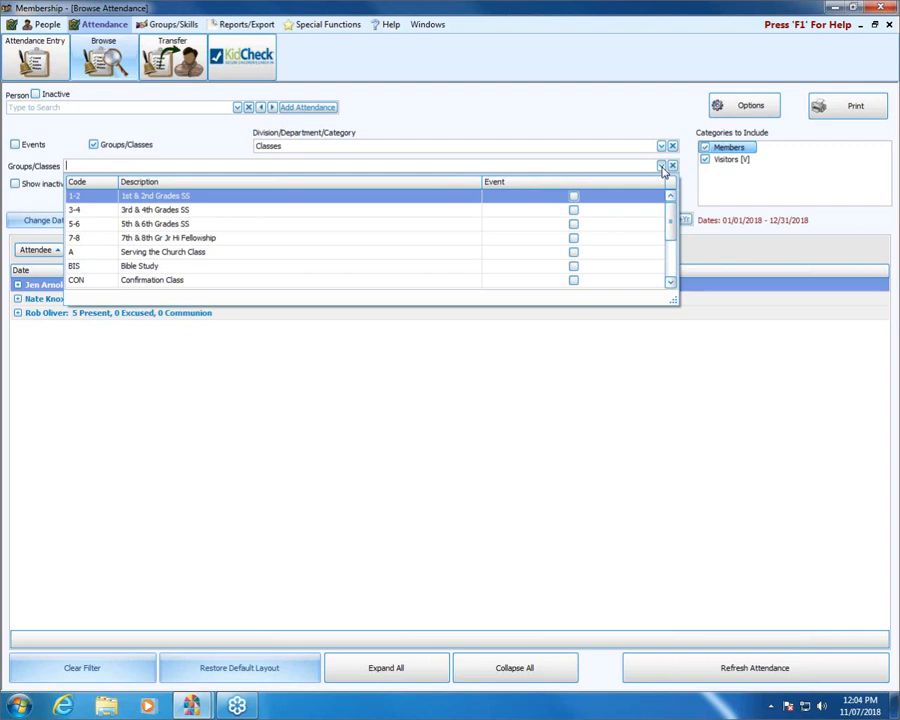
{"action": "left_click", "coordinate": [203, 200]}
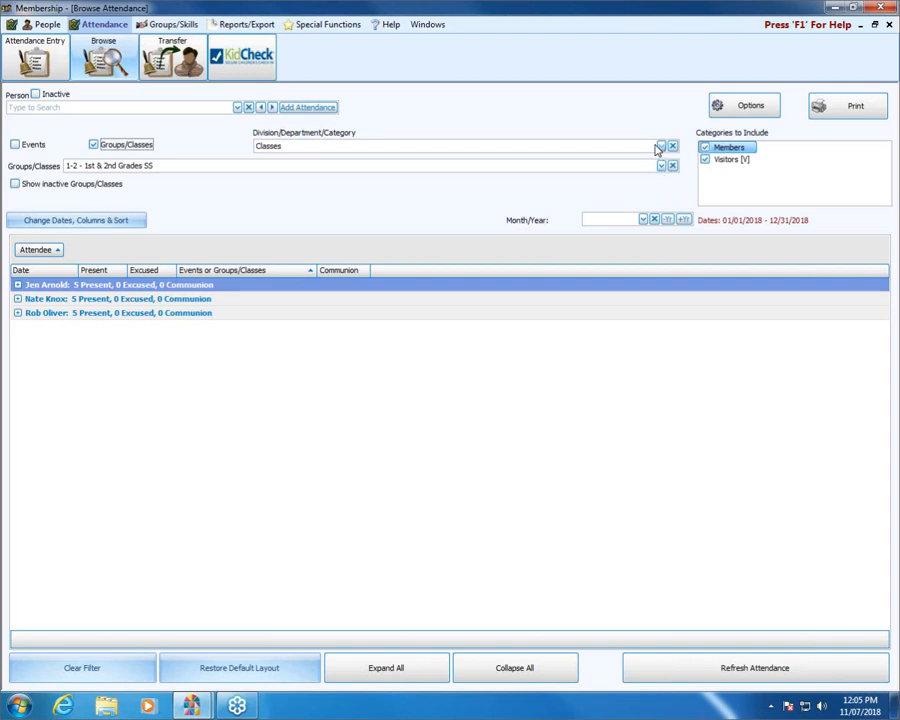
Include events again and sort the selectable events and classes alternately by description and by code
{"action": "left_click", "coordinate": [15, 145]}
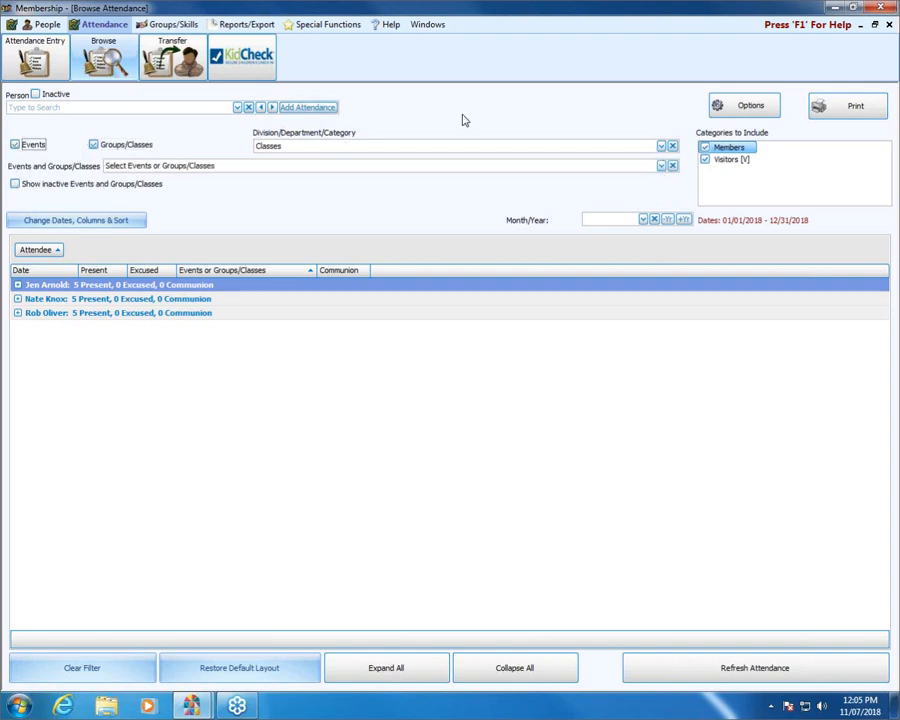
{"action": "left_click", "coordinate": [661, 147]}
{"action": "left_click", "coordinate": [663, 148]}
{"action": "left_click", "coordinate": [661, 167]}
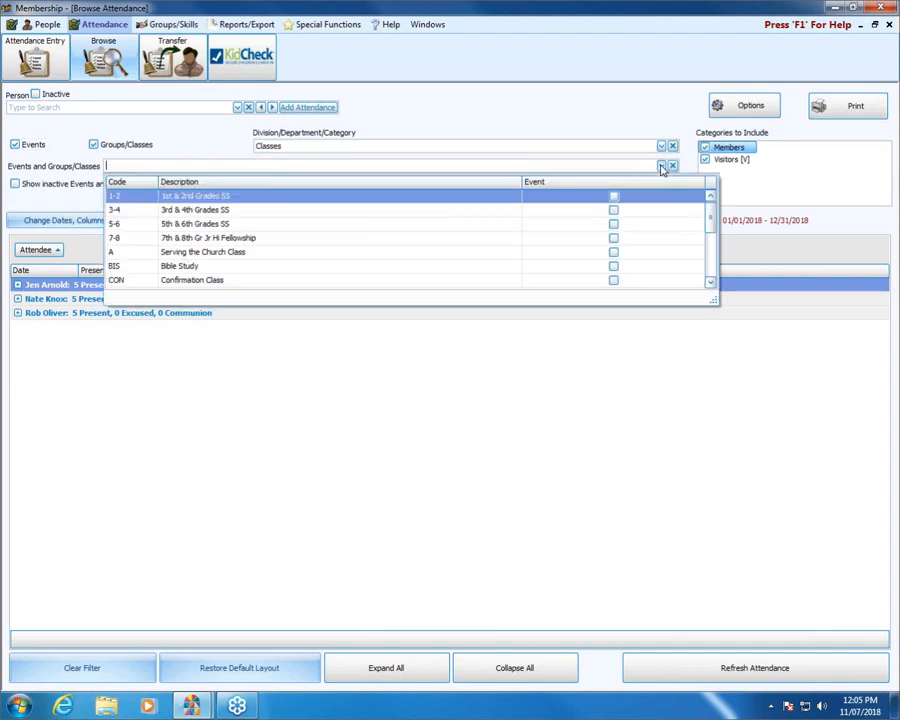
{"action": "left_click", "coordinate": [277, 183]}
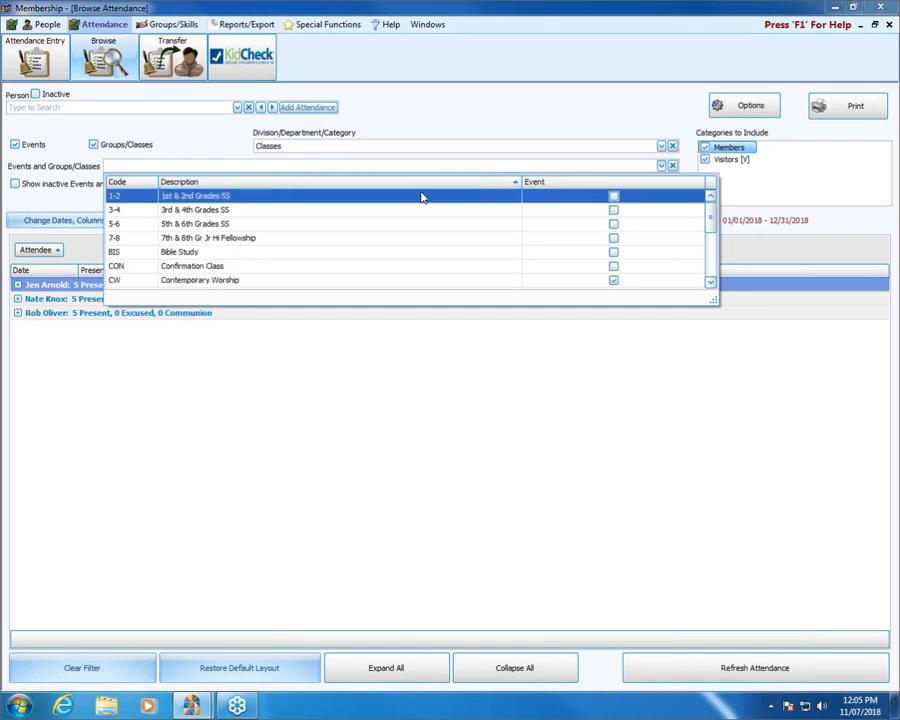
{"action": "left_click", "coordinate": [140, 184]}
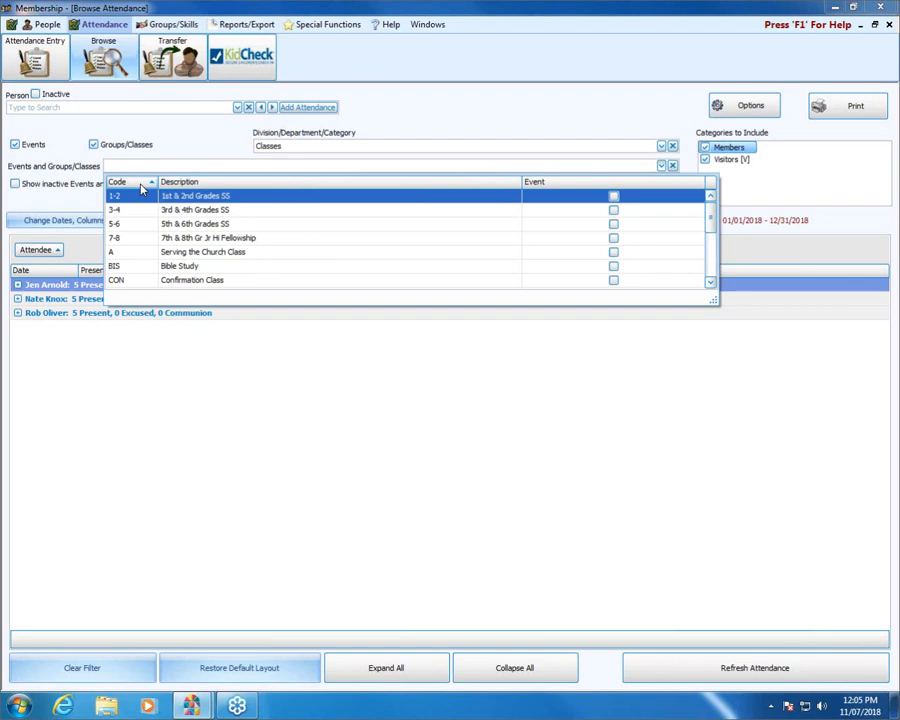
{"action": "left_click", "coordinate": [261, 185]}
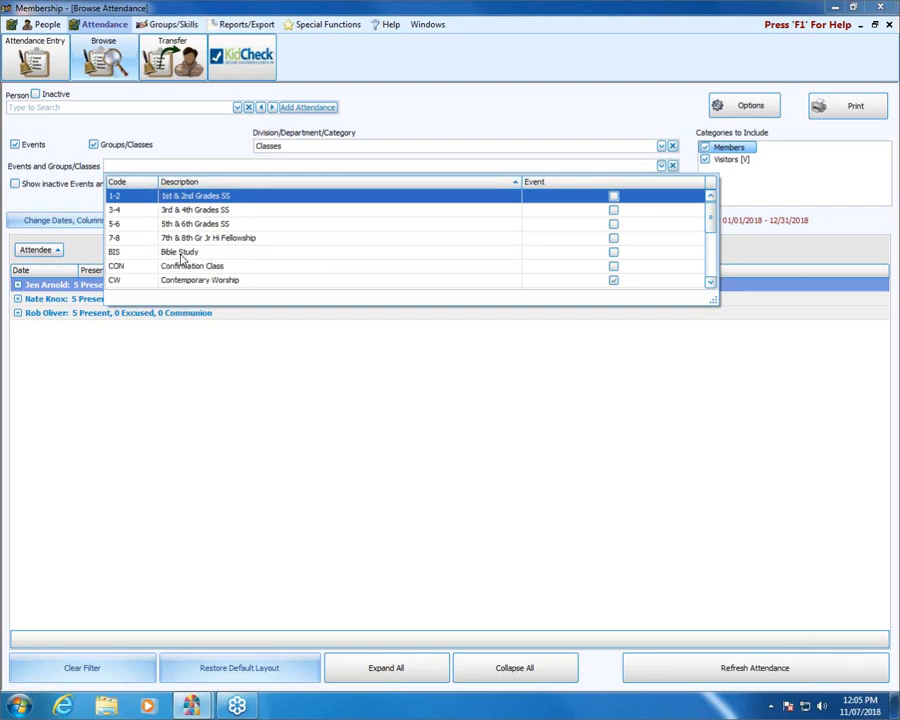
{"action": "left_click", "coordinate": [117, 184]}
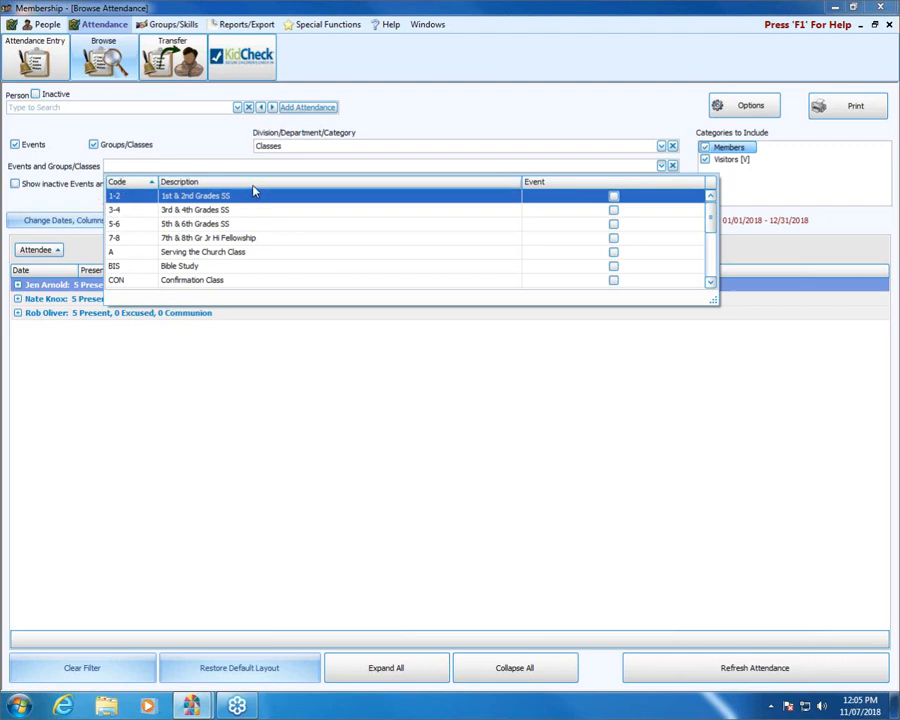
Filter the attendance to the SW - Sunday AM Worship event, then clear the event and division filters
{"action": "left_click", "coordinate": [712, 273]}
{"action": "left_click", "coordinate": [277, 270]}
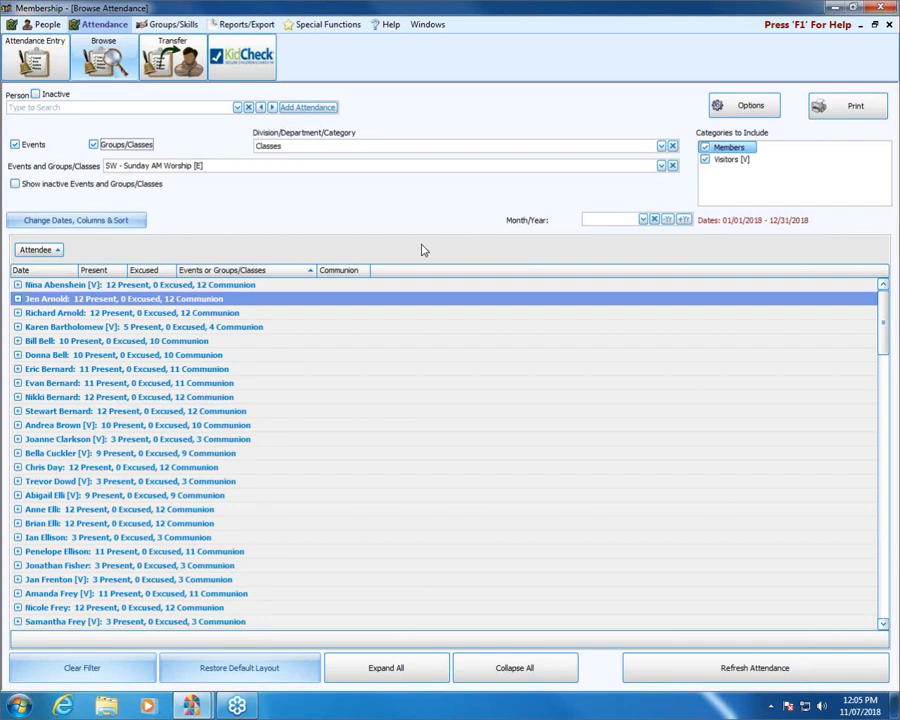
{"action": "left_click", "coordinate": [673, 166]}
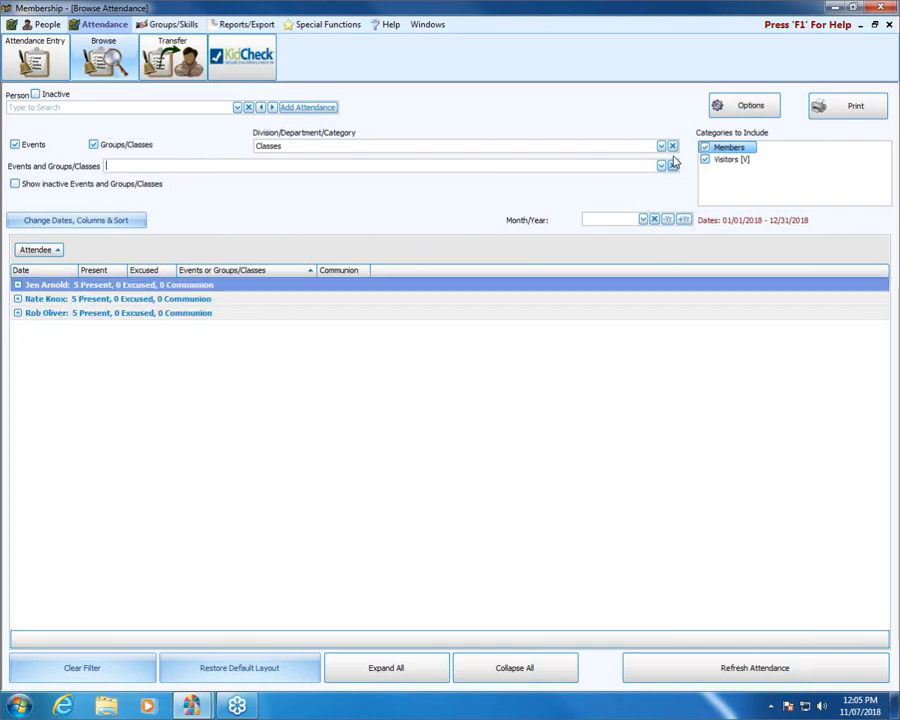
{"action": "left_click", "coordinate": [673, 146]}
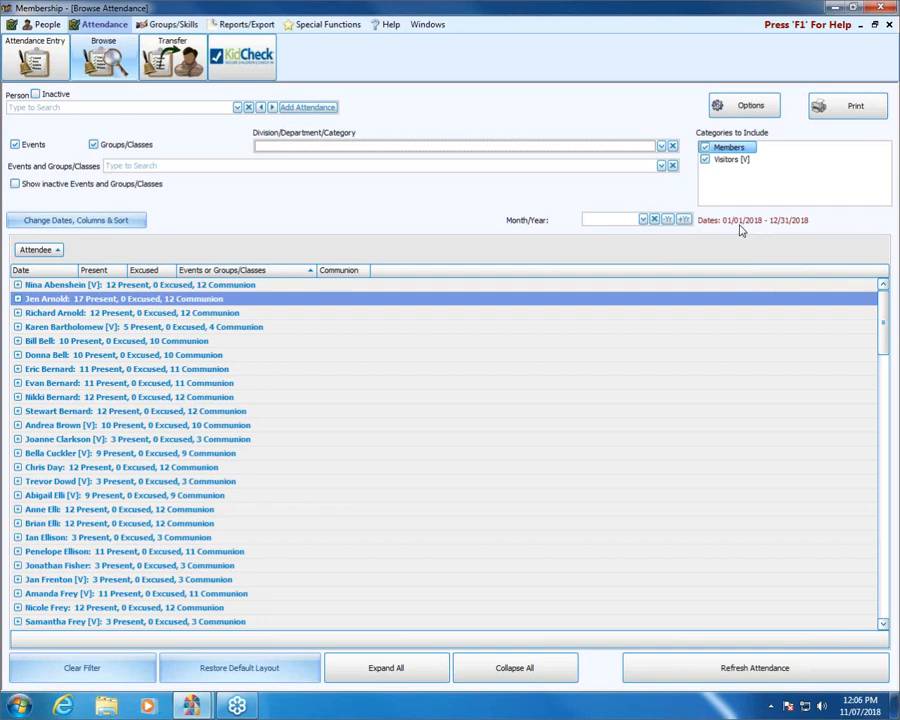
Go back through the 2017 and 2016 attendance years and return the grid to 2018
{"action": "left_click", "coordinate": [669, 221]}
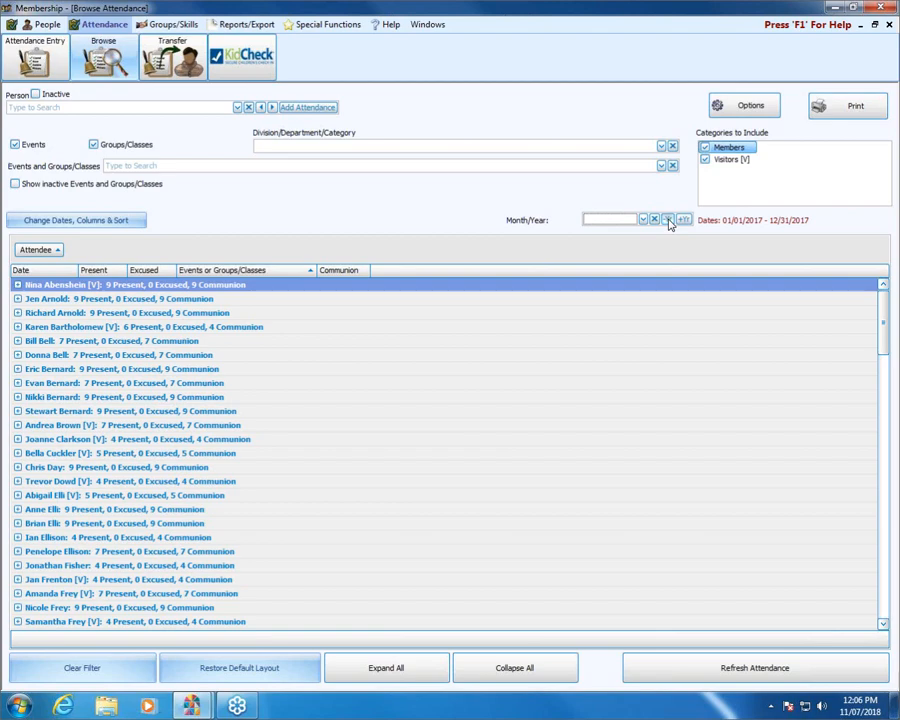
{"action": "left_click", "coordinate": [669, 221]}
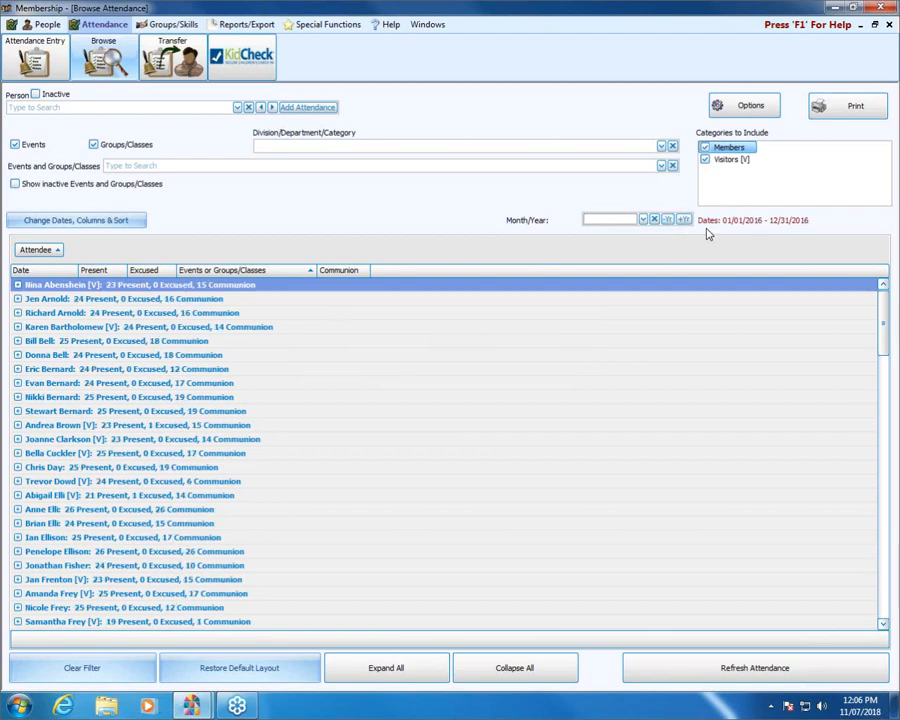
{"action": "left_click", "coordinate": [683, 220]}
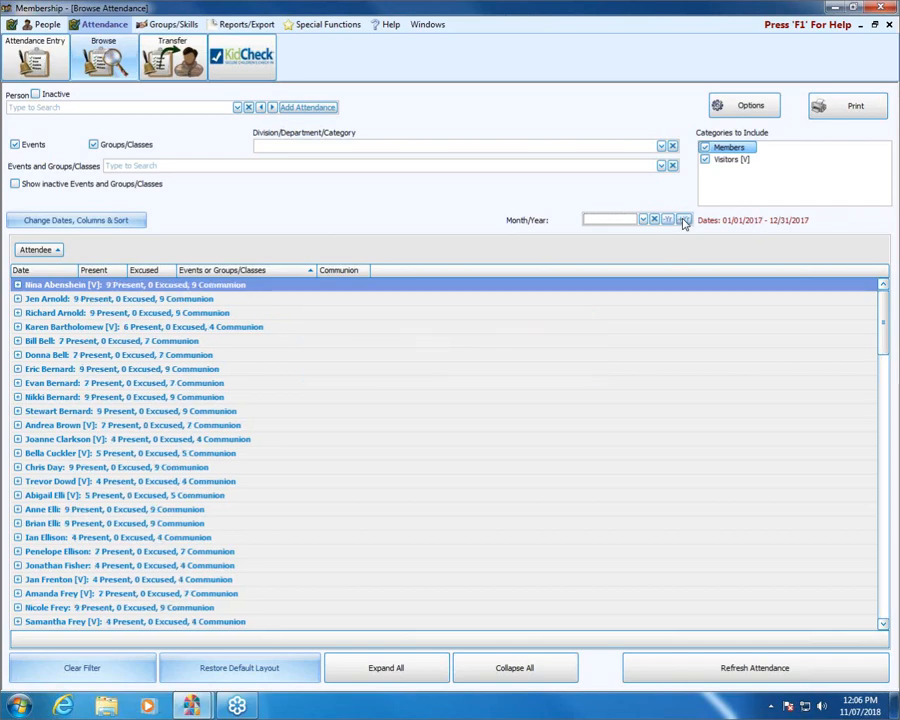
{"action": "left_click", "coordinate": [683, 220]}
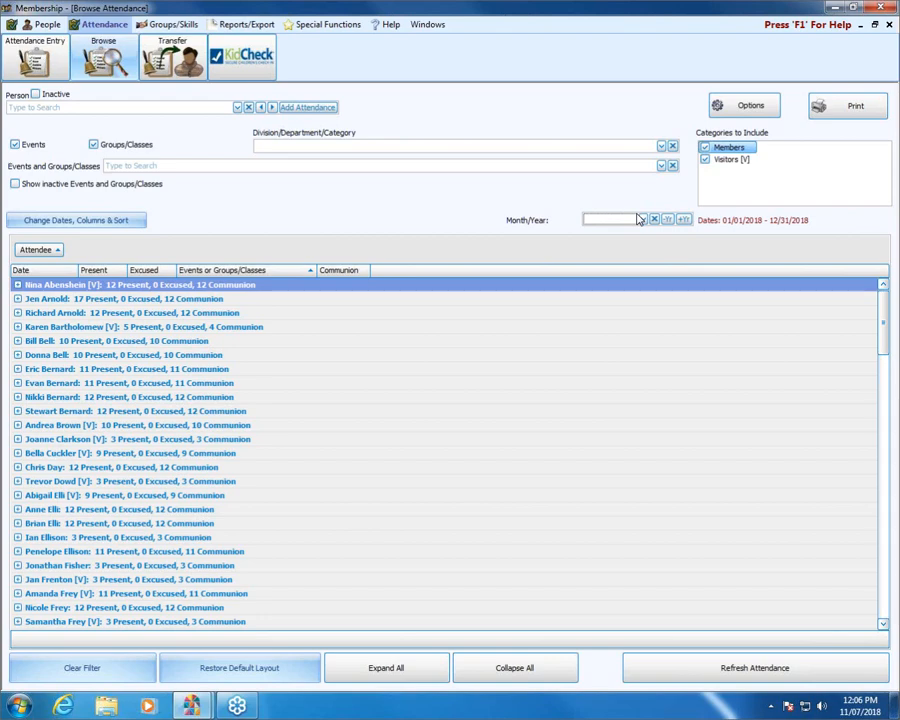
Set the attendance date range to 01/01/2018 through 03/31/2018 and check the first attendee's records
{"action": "left_click", "coordinate": [72, 220]}
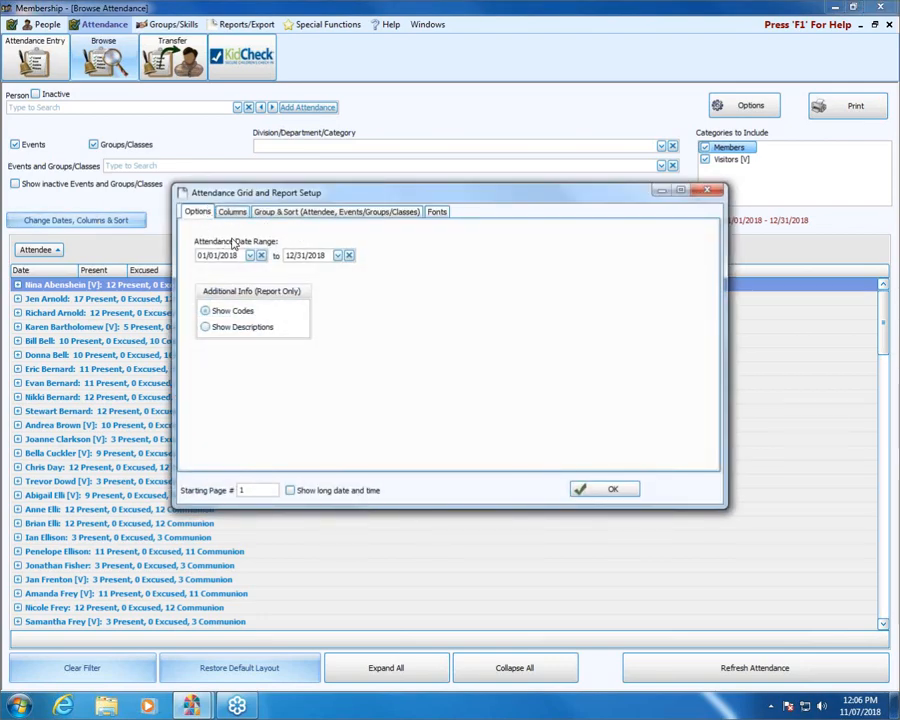
{"action": "left_click", "coordinate": [250, 256]}
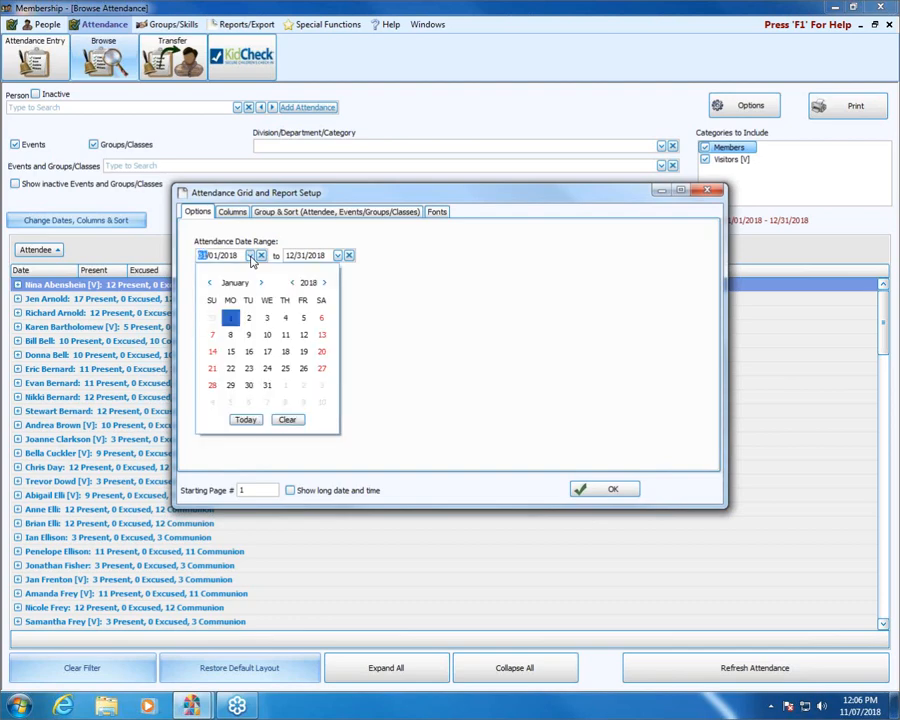
{"action": "left_click", "coordinate": [338, 256]}
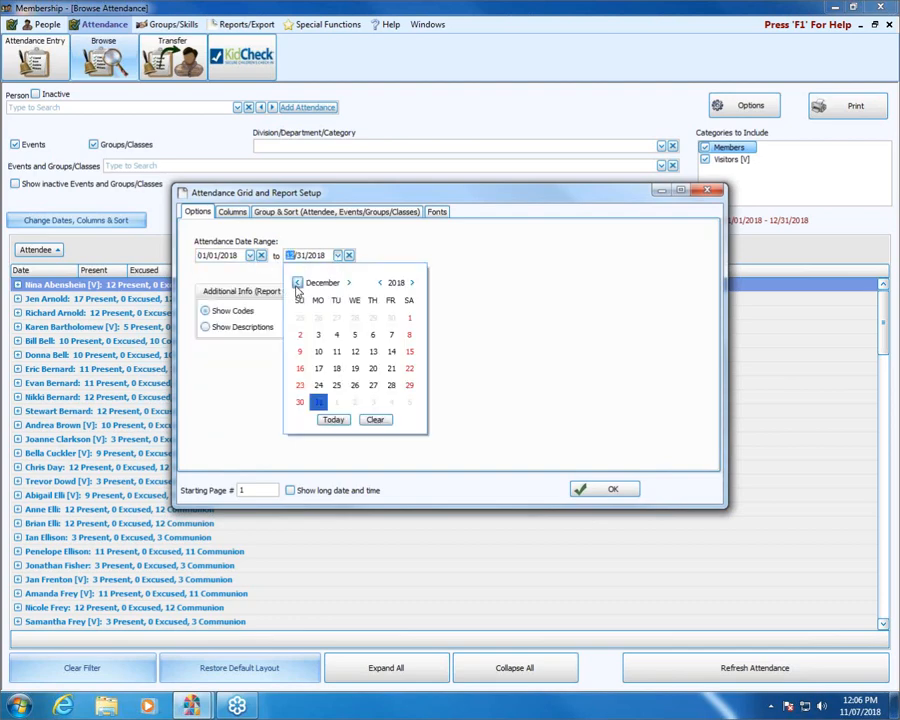
{"action": "left_click", "coordinate": [297, 284]}
{"action": "left_click", "coordinate": [297, 284]}
{"action": "left_click", "coordinate": [297, 284]}
{"action": "left_click", "coordinate": [297, 284]}
{"action": "left_click", "coordinate": [297, 284]}
{"action": "left_click", "coordinate": [297, 284]}
{"action": "left_click", "coordinate": [297, 284]}
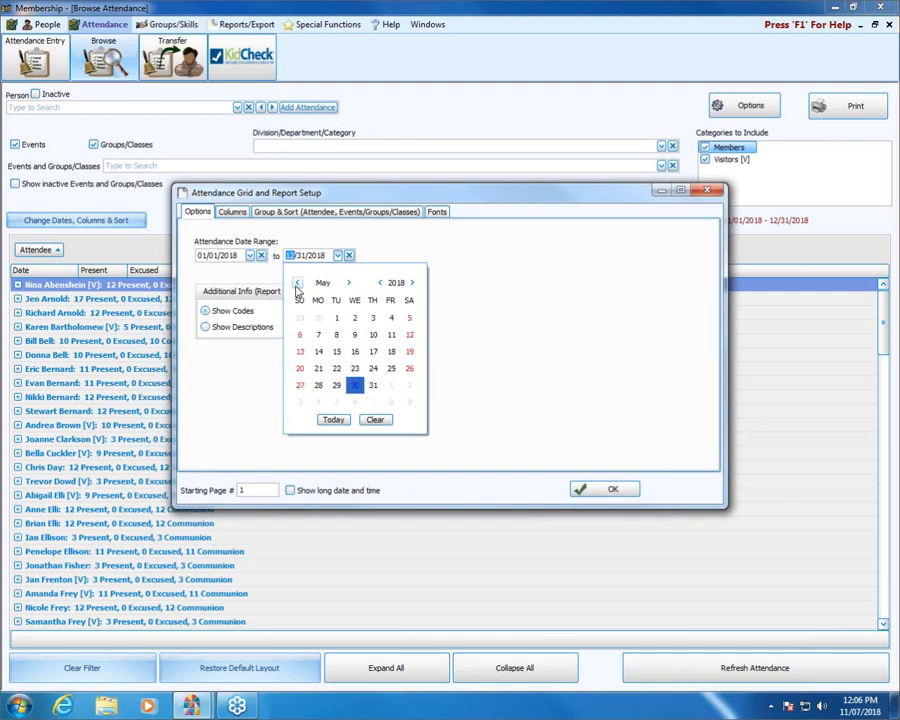
{"action": "left_click", "coordinate": [297, 284]}
{"action": "left_click", "coordinate": [297, 284]}
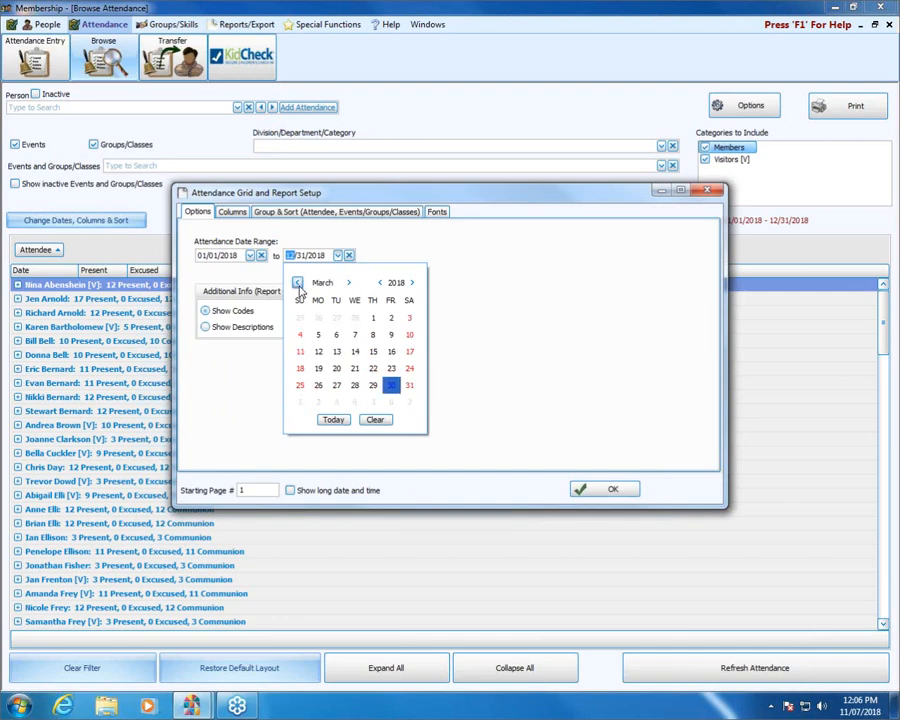
{"action": "left_click", "coordinate": [411, 387]}
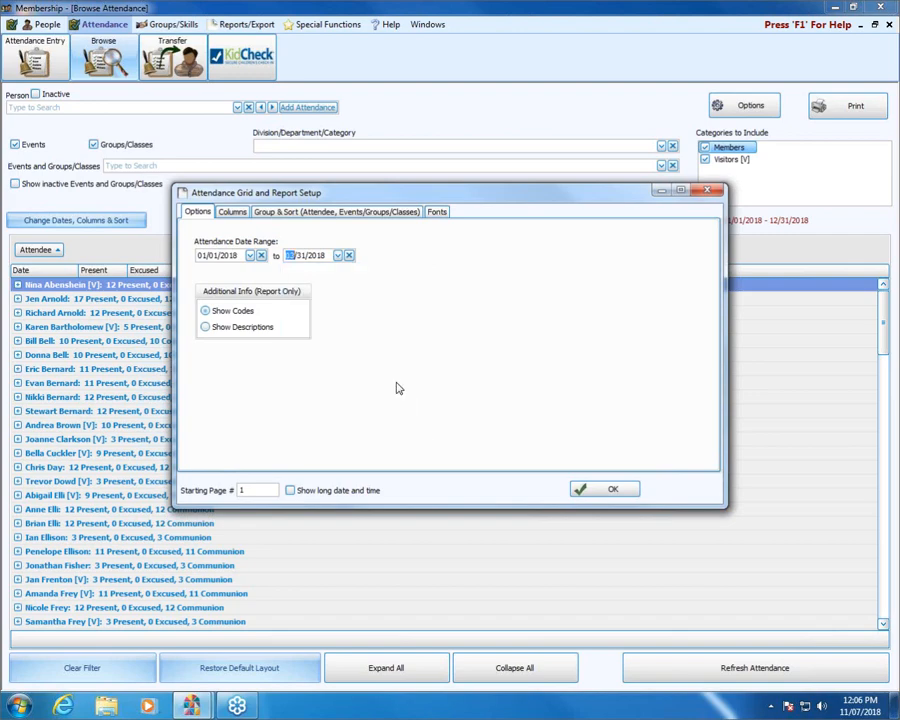
{"action": "left_click", "coordinate": [605, 494]}
{"action": "left_click", "coordinate": [605, 492]}
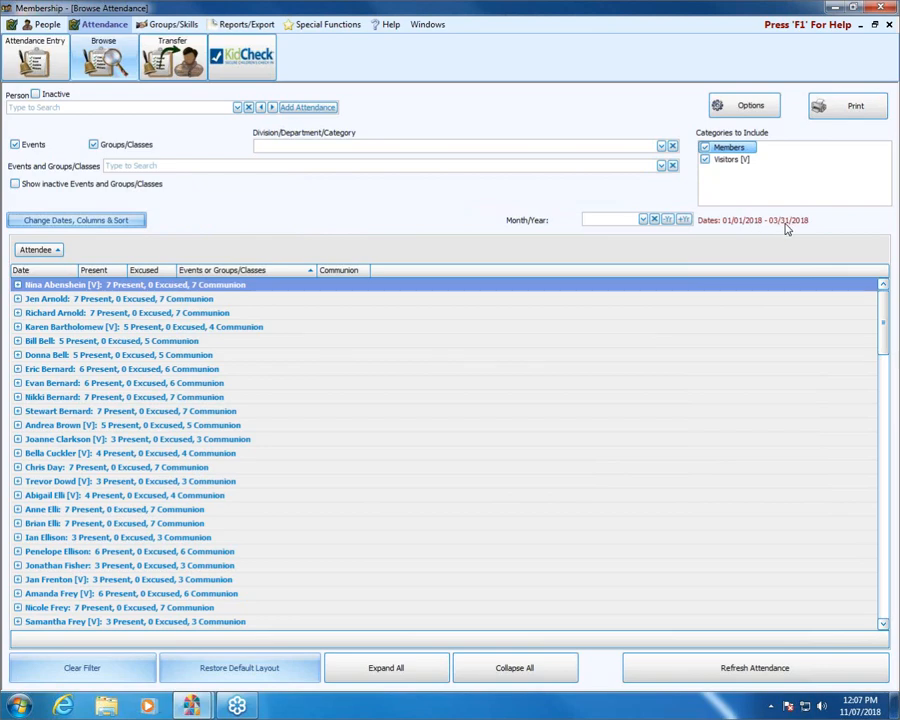
{"action": "left_click", "coordinate": [17, 285]}
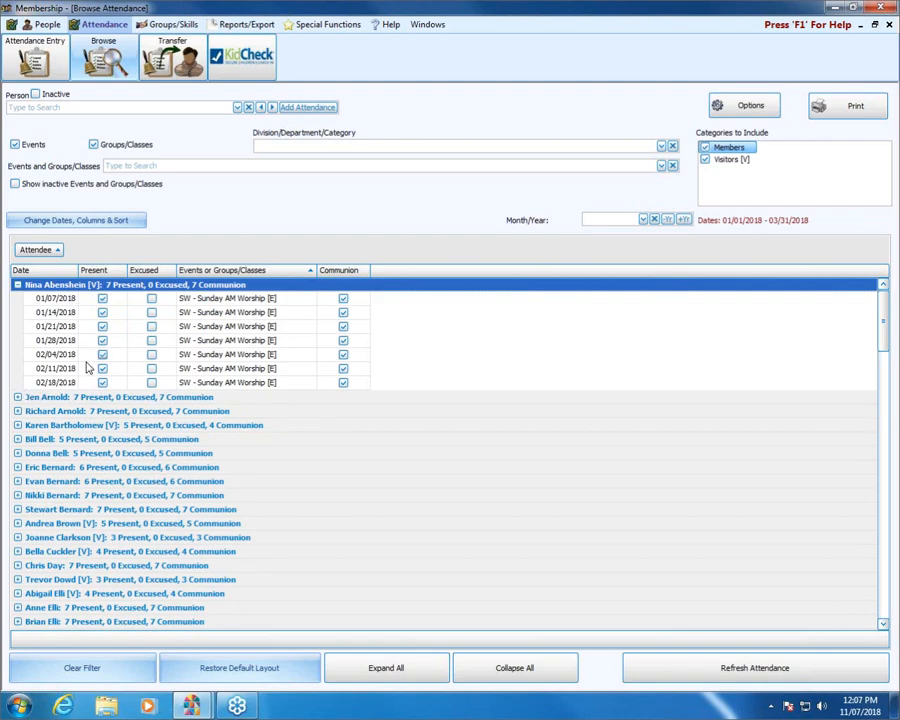
{"action": "left_click", "coordinate": [17, 285]}
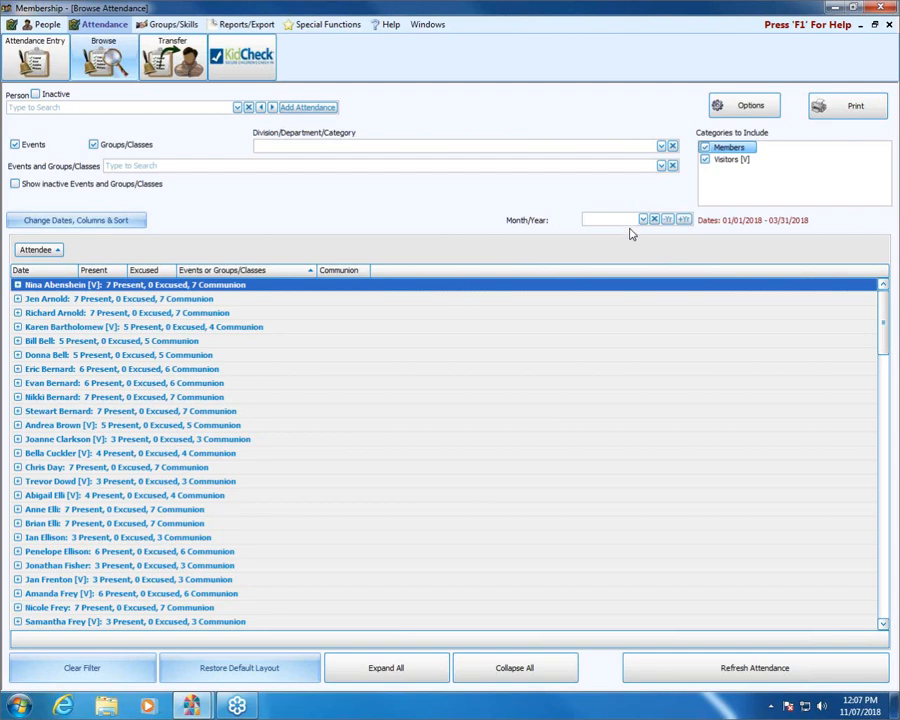
Set the end of the attendance date range back to 12/31/2018
{"action": "left_click", "coordinate": [105, 218]}
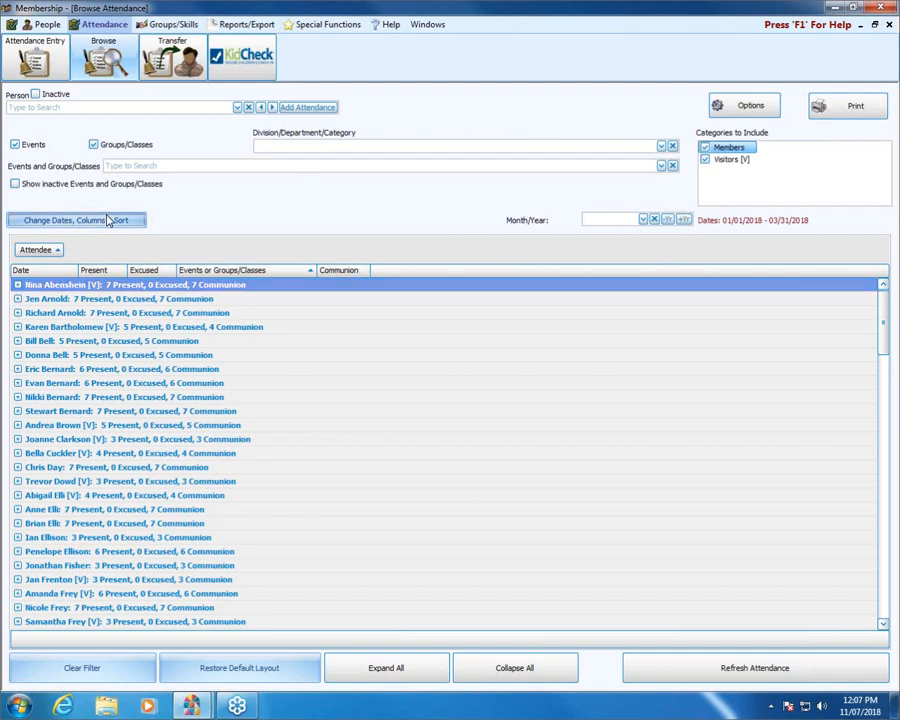
{"action": "left_click", "coordinate": [349, 256]}
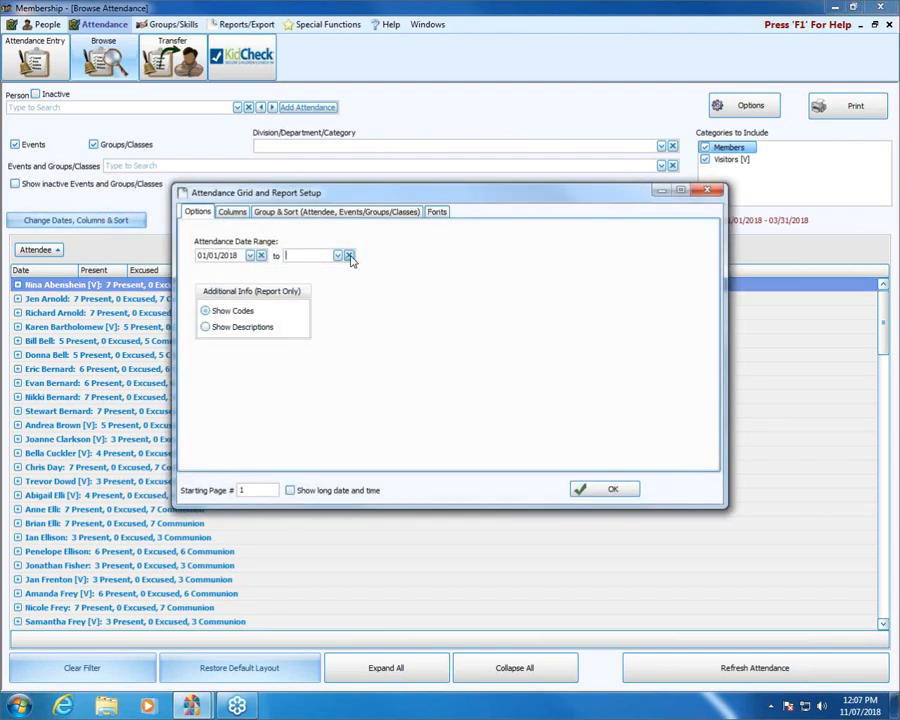
{"action": "left_click", "coordinate": [338, 256]}
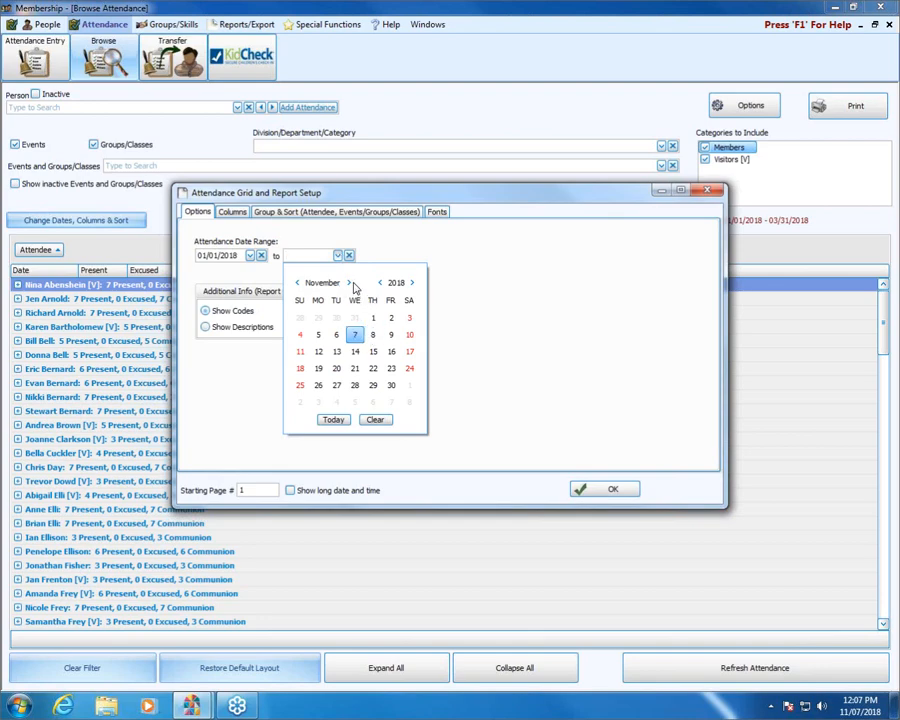
{"action": "left_click", "coordinate": [349, 283]}
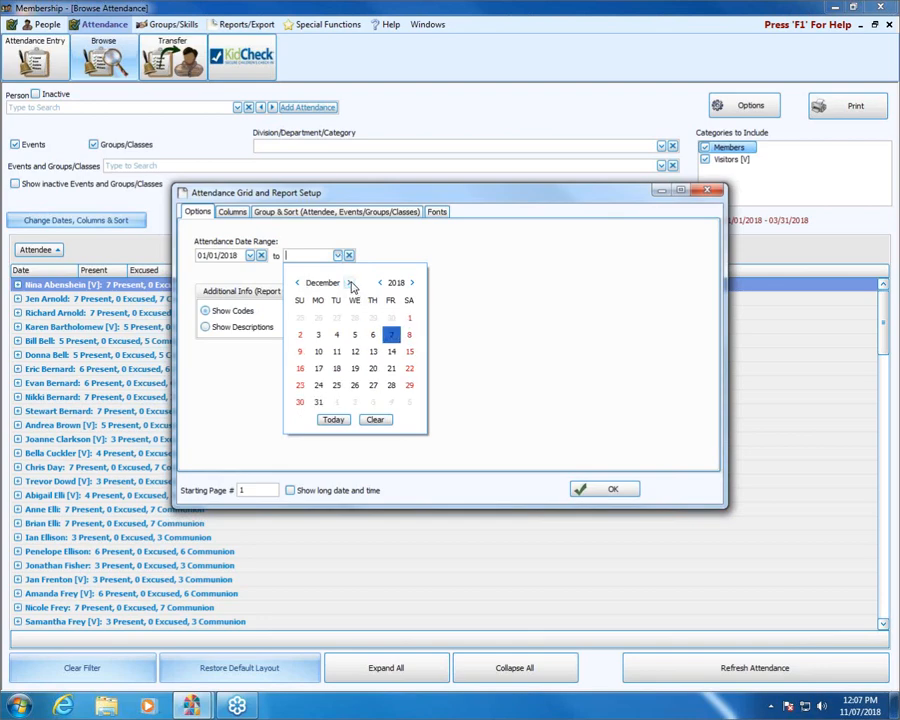
{"action": "left_click", "coordinate": [318, 402]}
{"action": "left_click", "coordinate": [605, 489]}
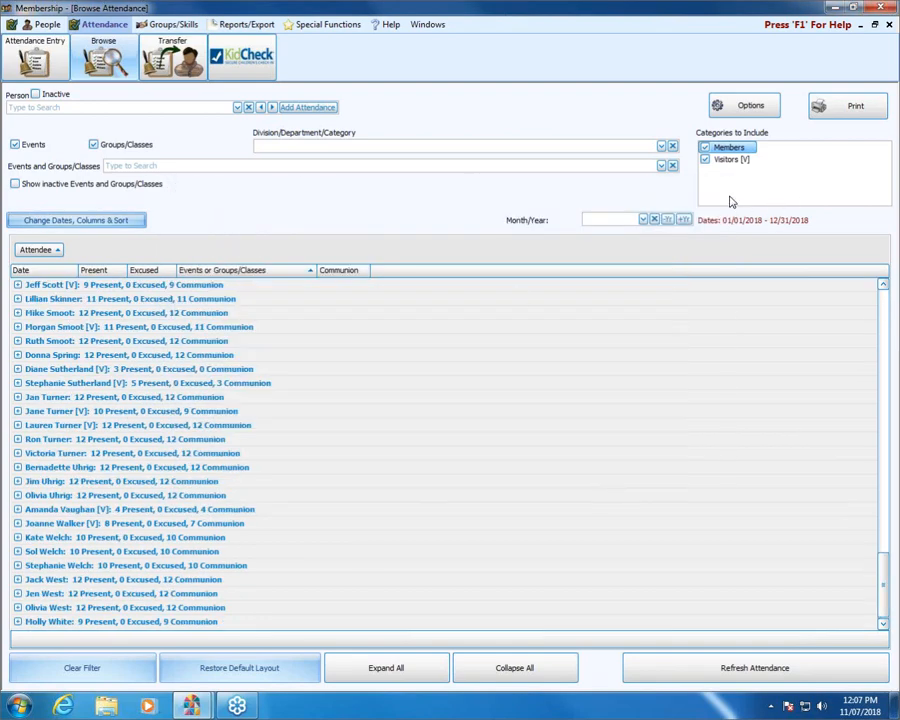
Limit the attendance grid to the month of October 2018
{"action": "left_click", "coordinate": [644, 220]}
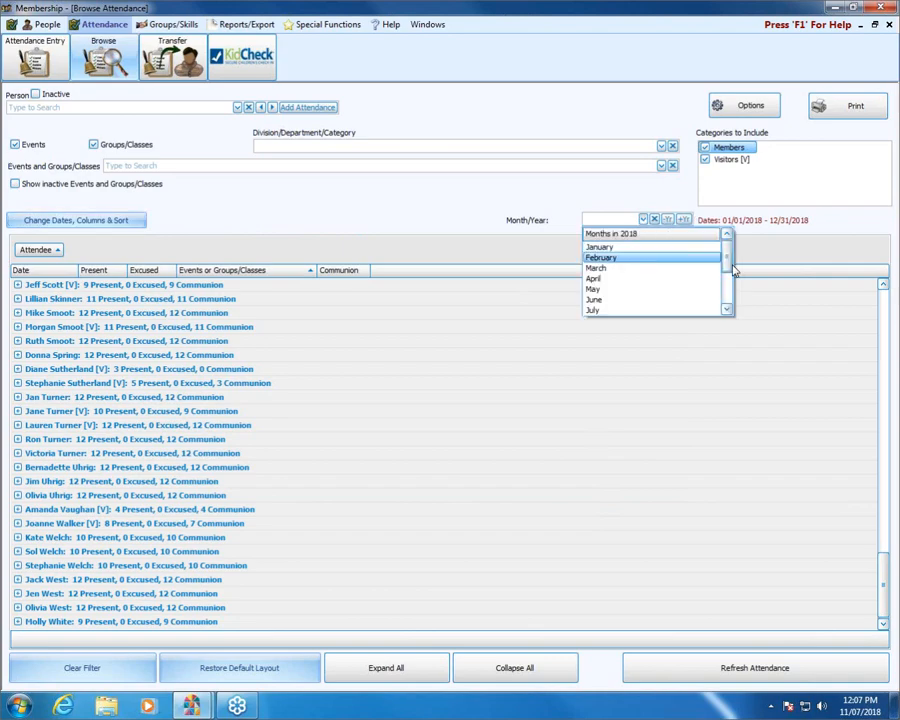
{"action": "scroll", "coordinate": [672, 302], "scroll_direction": "down", "scroll_amount": 2}
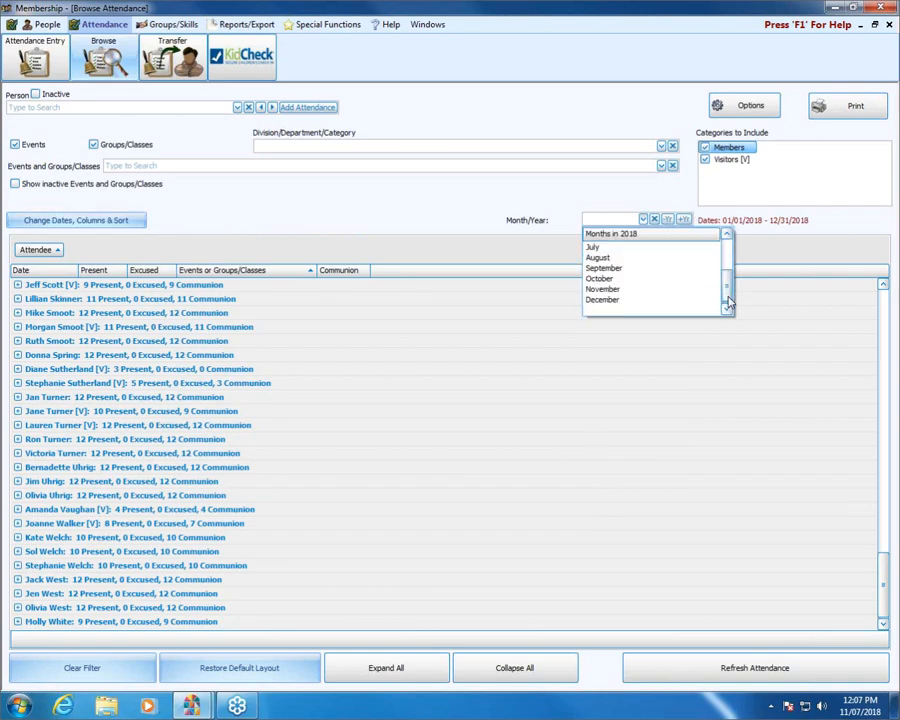
{"action": "left_click", "coordinate": [600, 279]}
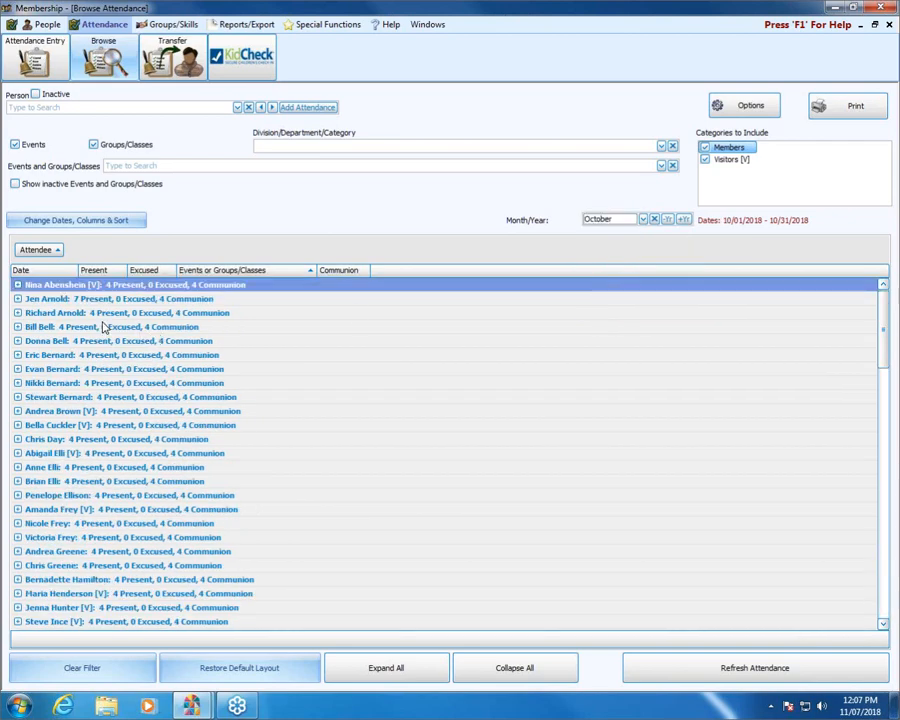
Expand the first attendee's October records, and view October 2017 before returning to October 2018
{"action": "left_click", "coordinate": [17, 285]}
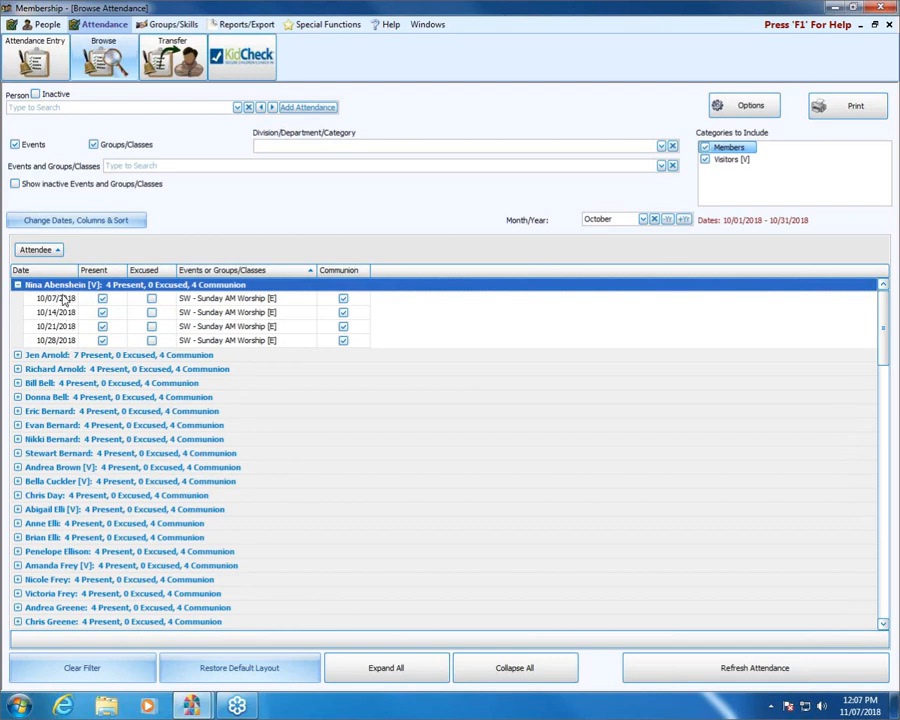
{"action": "left_click", "coordinate": [669, 220]}
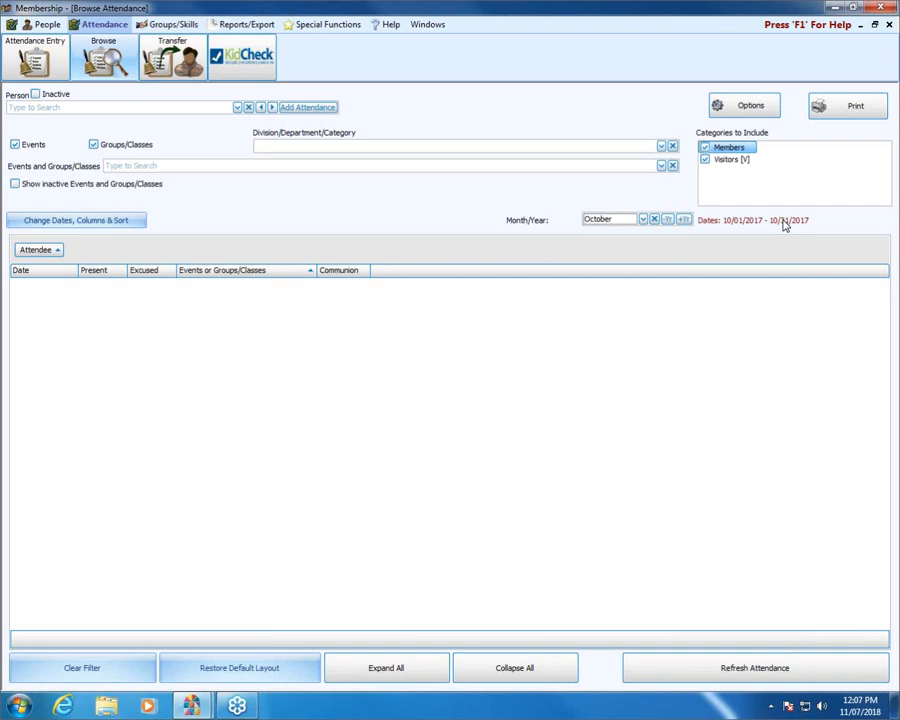
{"action": "left_click", "coordinate": [684, 219]}
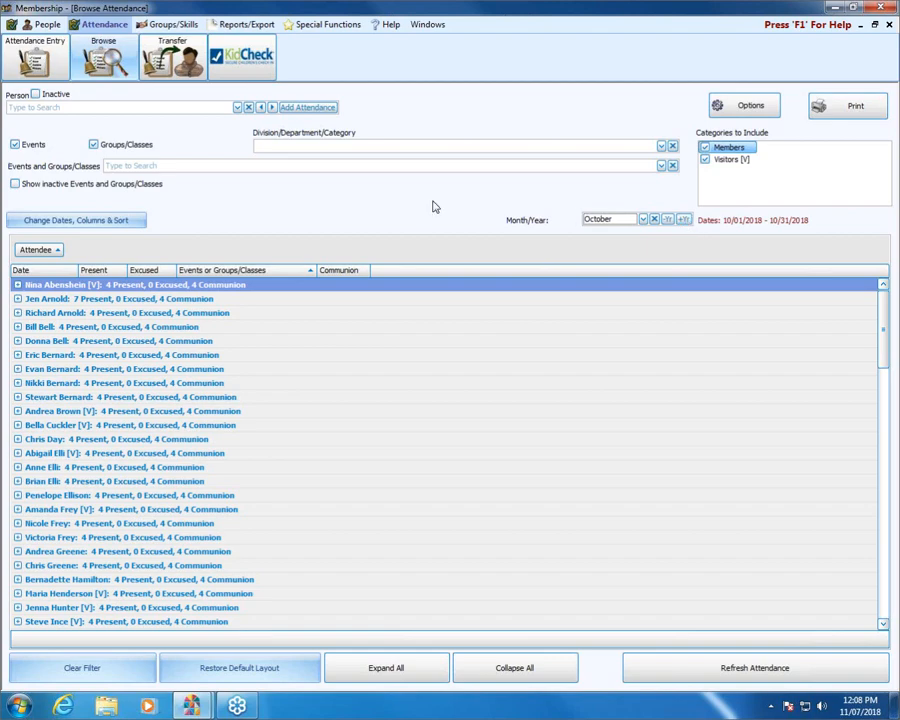
Set the report's additional info to show descriptions, and review the visible columns in the setup and the grid
{"action": "left_click", "coordinate": [54, 227]}
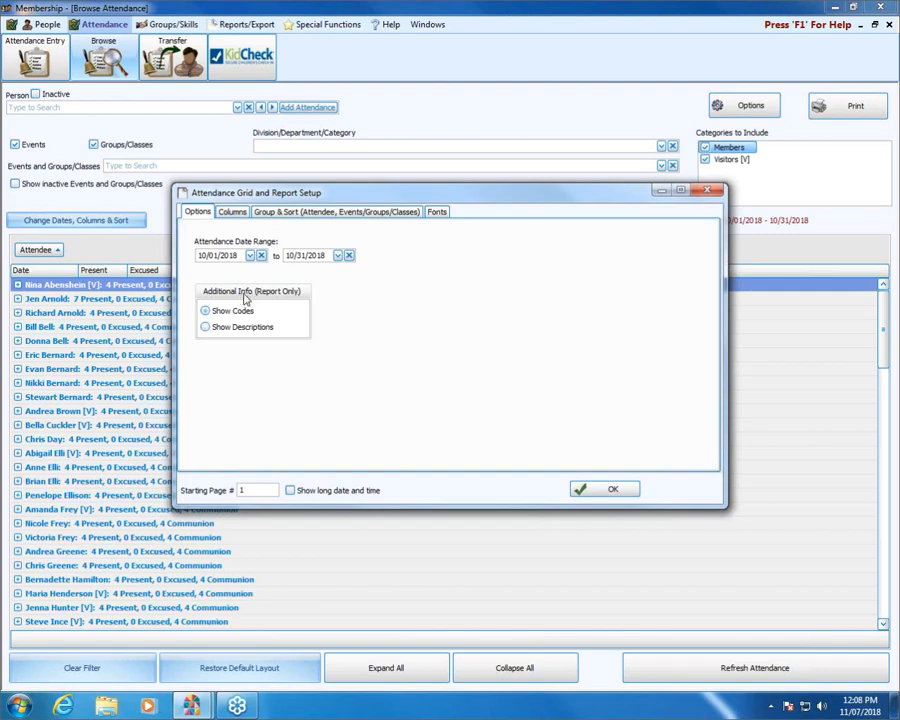
{"action": "left_click", "coordinate": [205, 327]}
{"action": "left_click", "coordinate": [230, 213]}
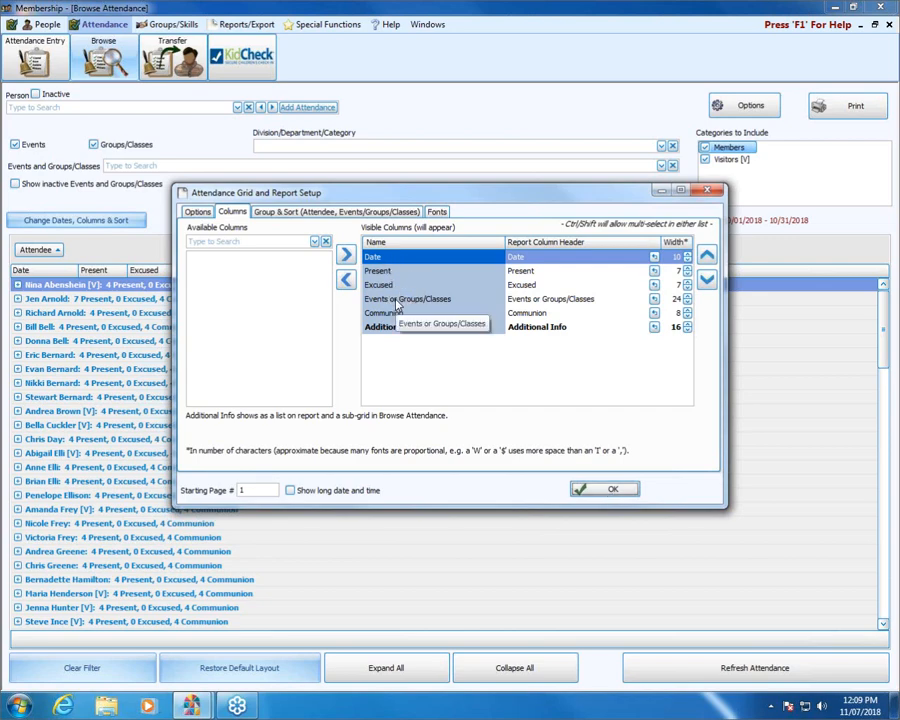
{"action": "left_click", "coordinate": [612, 489]}
{"action": "left_click", "coordinate": [17, 285]}
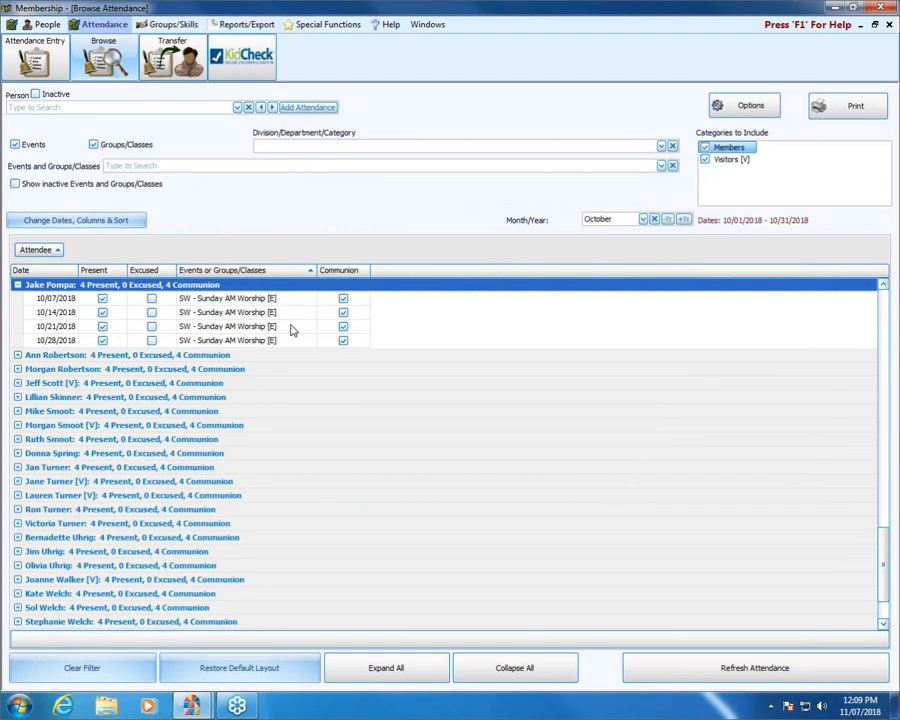
Remove the Excused, Communion and Additional Info columns from the visible attendance columns
{"action": "left_click", "coordinate": [117, 219]}
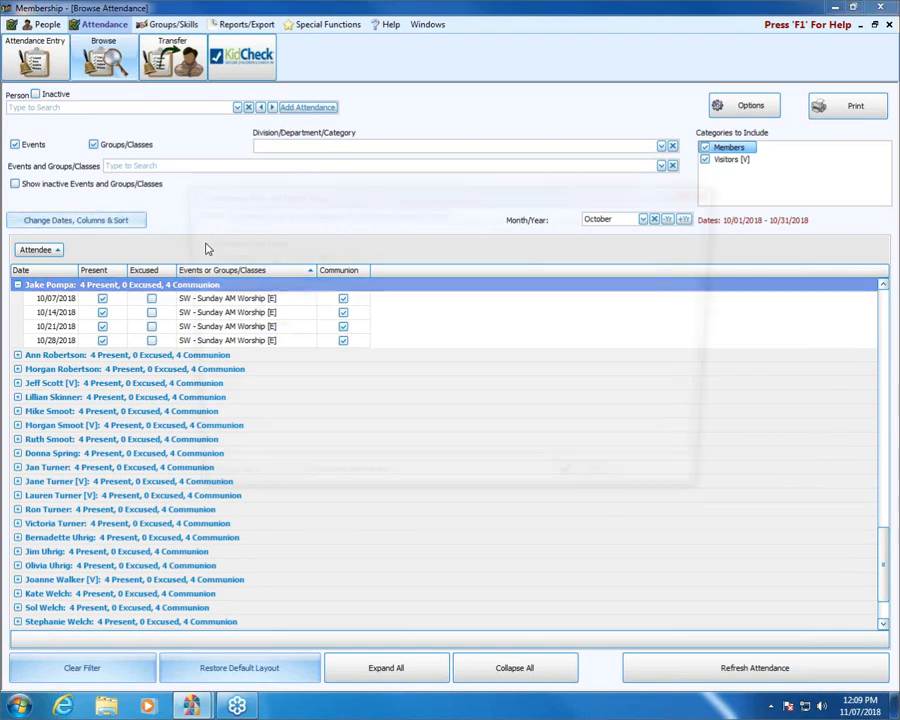
{"action": "left_click", "coordinate": [233, 211]}
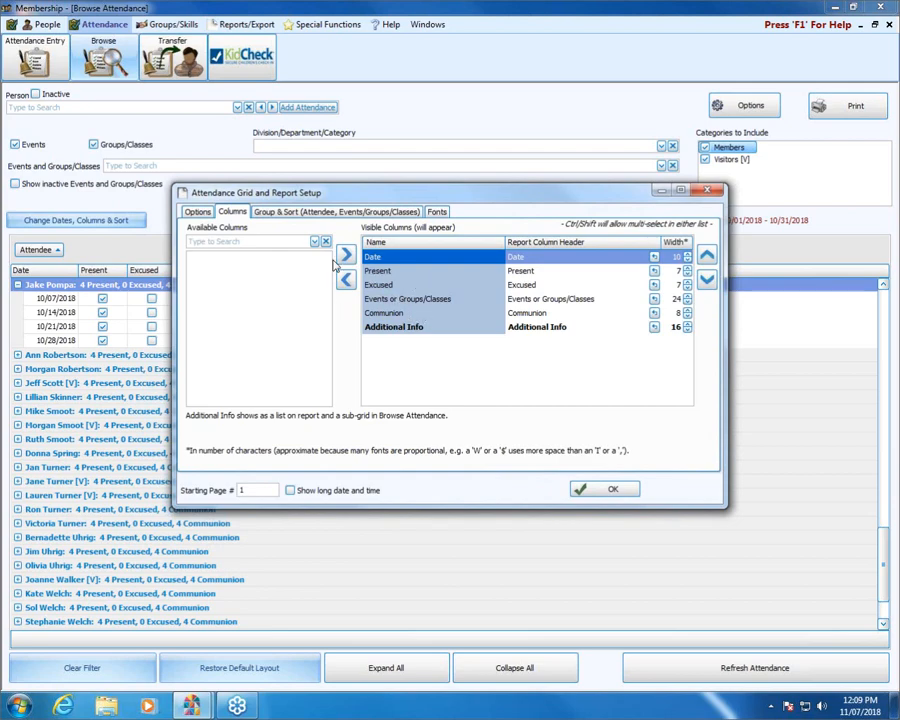
{"action": "left_click", "coordinate": [382, 286]}
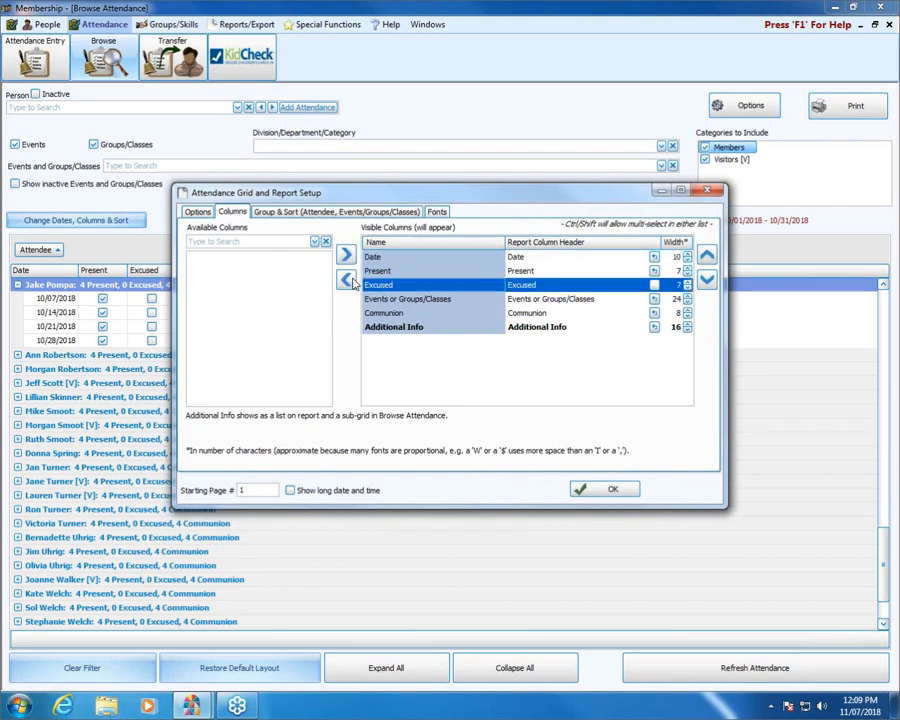
{"action": "left_click", "coordinate": [346, 281]}
{"action": "left_click", "coordinate": [405, 299]}
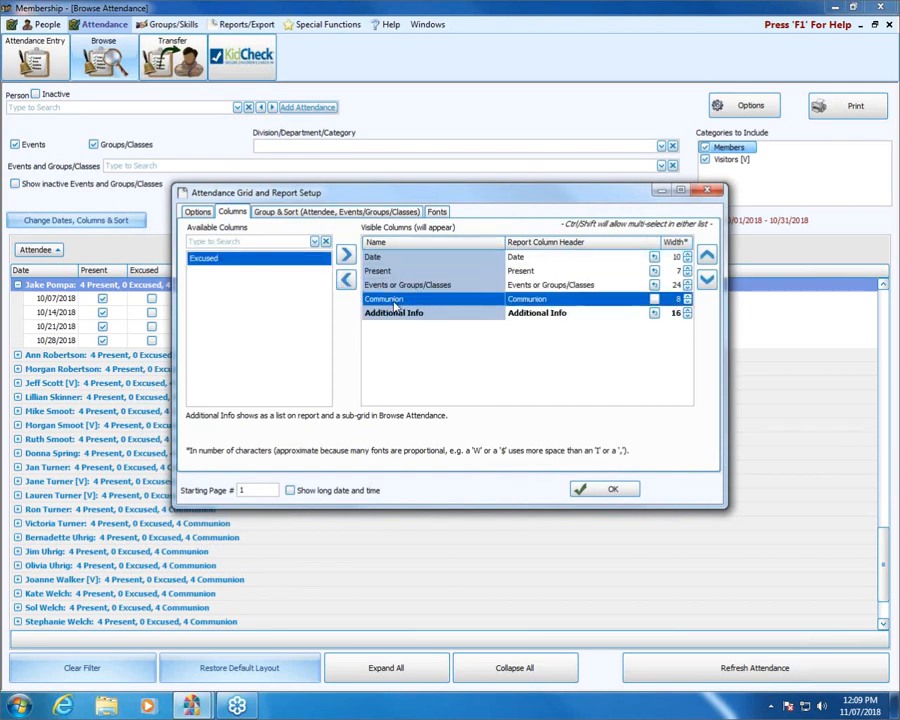
{"action": "left_click", "coordinate": [346, 282]}
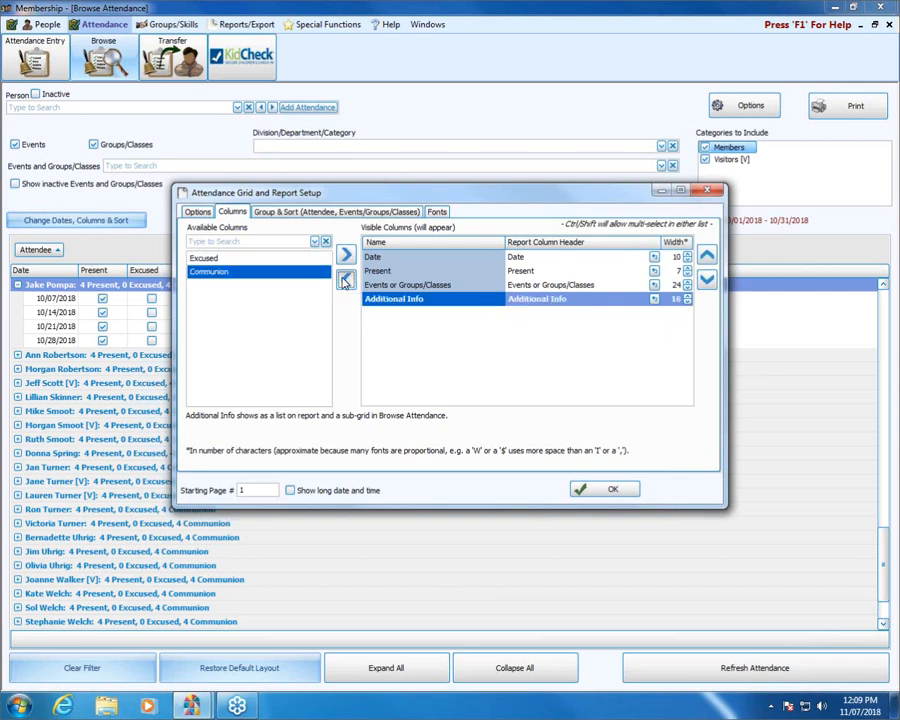
{"action": "left_click", "coordinate": [345, 281]}
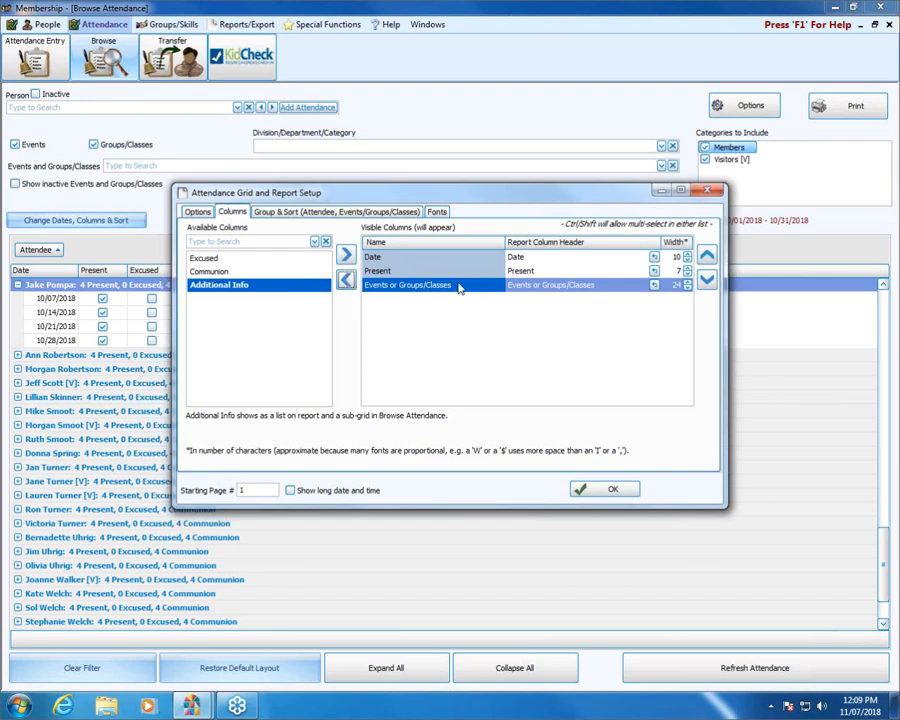
Move the Events or Groups/Classes column ahead of Date and Present, apply the layout, and check an attendee's records
{"action": "left_click", "coordinate": [708, 257]}
{"action": "left_click", "coordinate": [708, 257]}
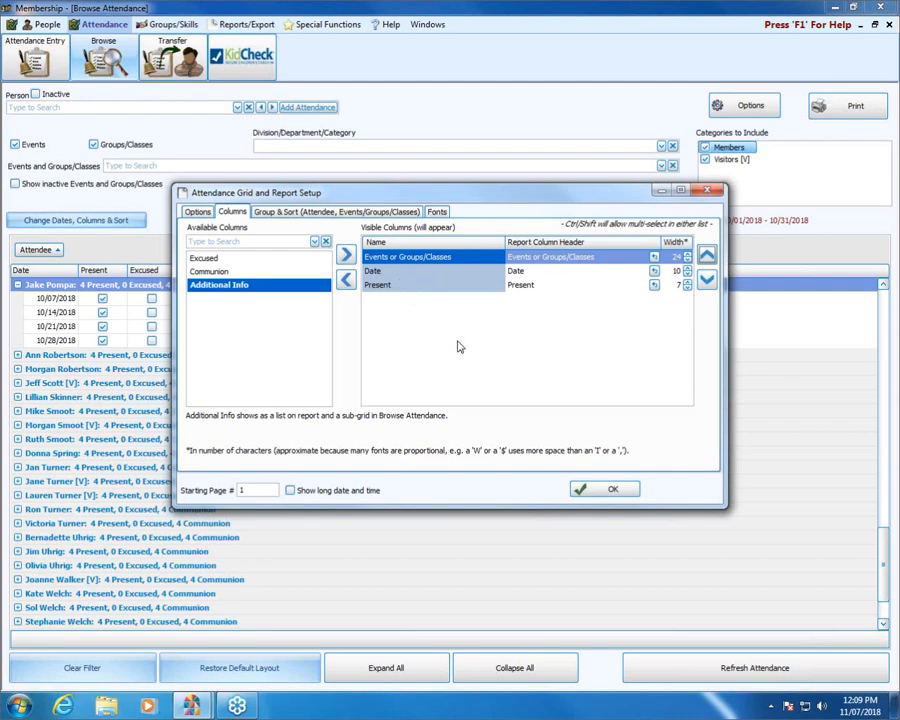
{"action": "left_click", "coordinate": [630, 494]}
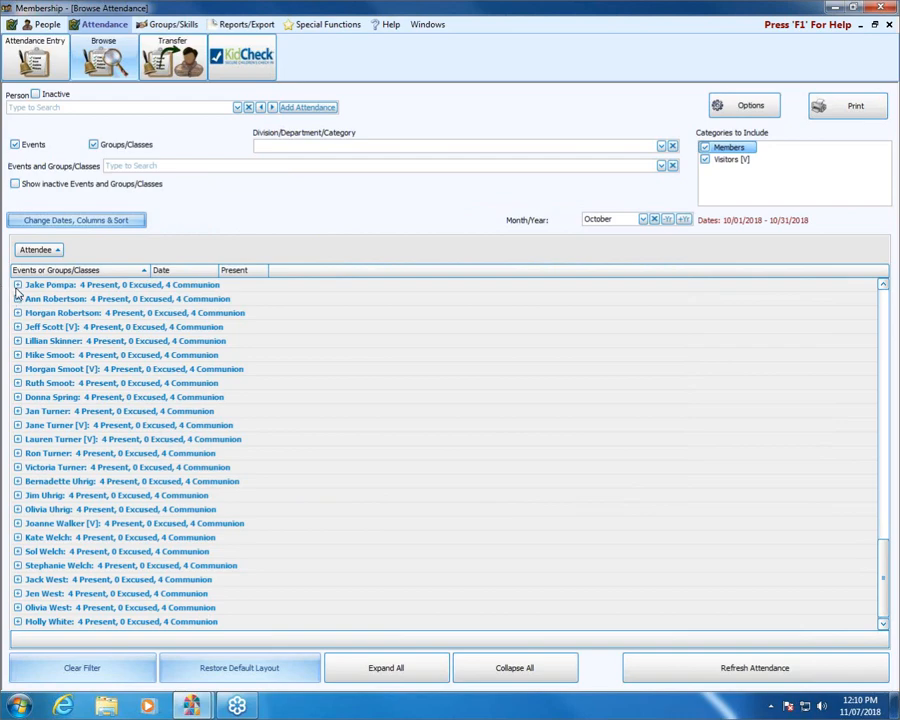
{"action": "left_click", "coordinate": [16, 285]}
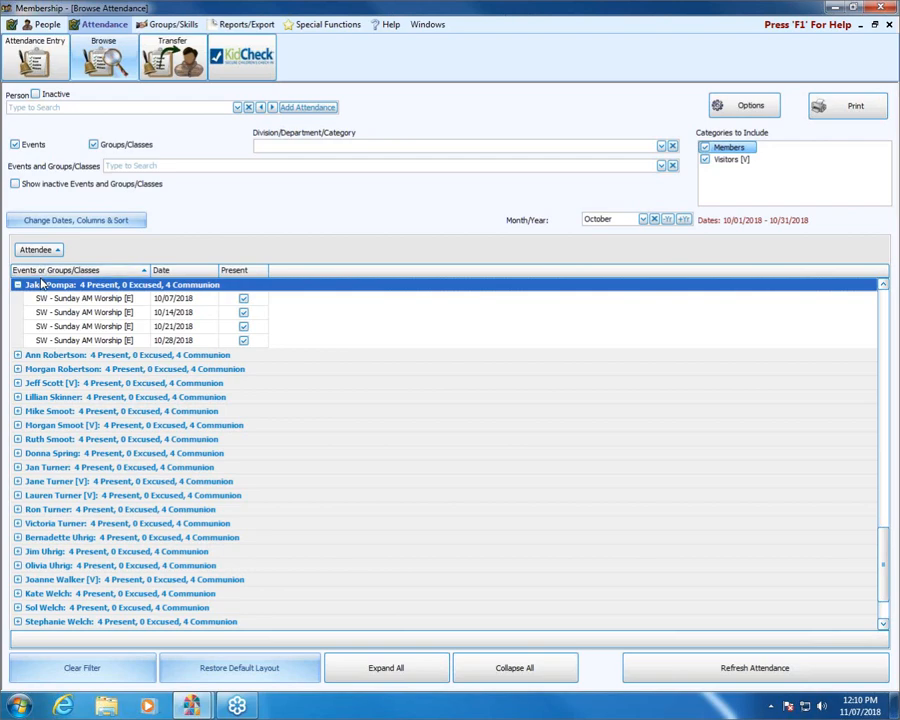
Set Date as the first sort and group field, clear the second sort field, and apply the setup to the grid
{"action": "left_click", "coordinate": [68, 222]}
{"action": "left_click", "coordinate": [352, 212]}
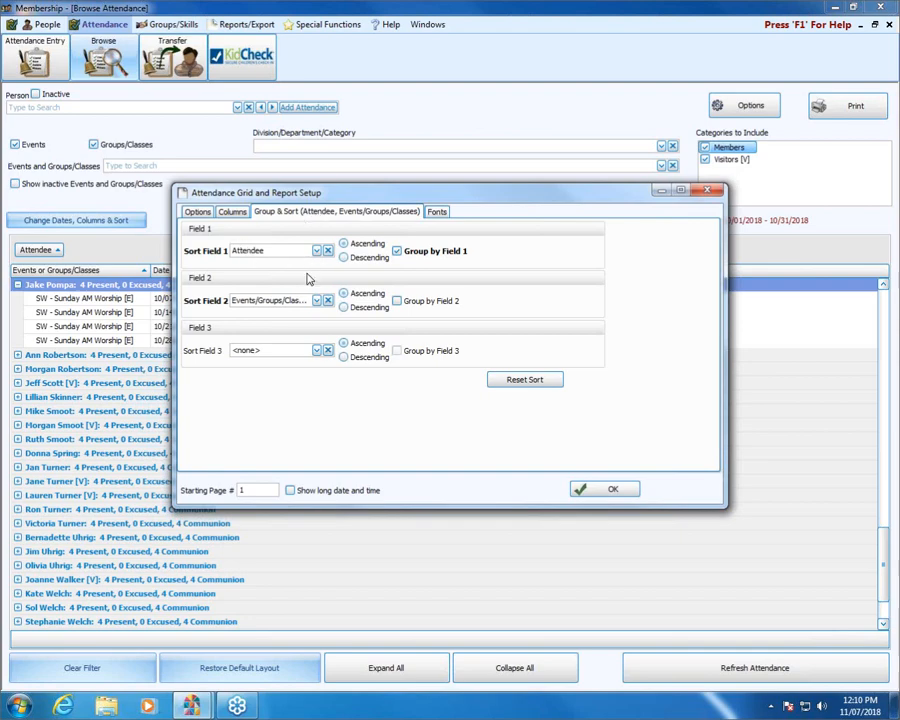
{"action": "left_click", "coordinate": [317, 251]}
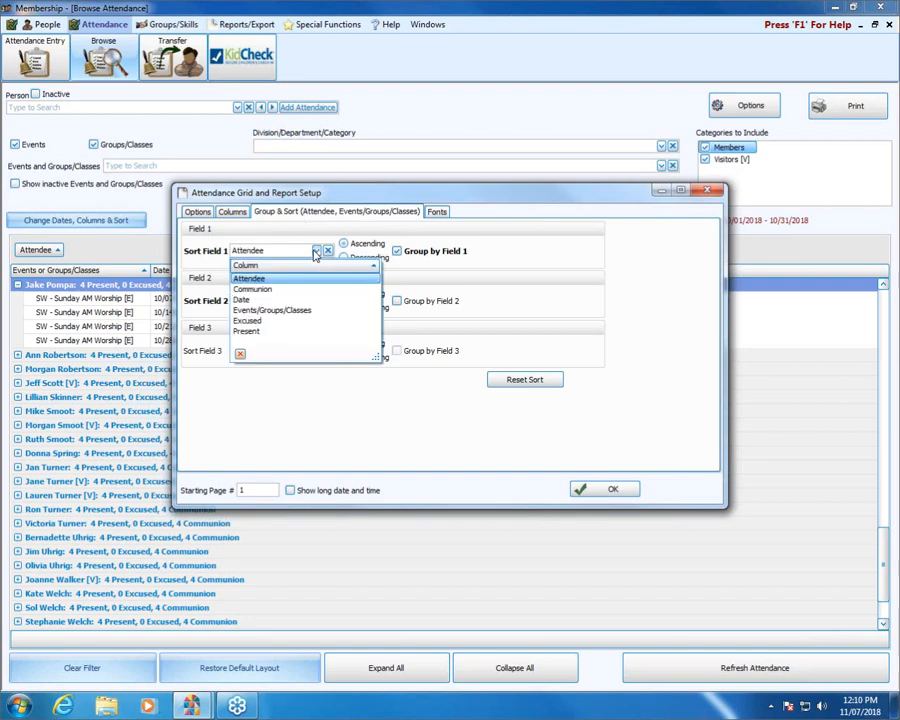
{"action": "left_click", "coordinate": [243, 299]}
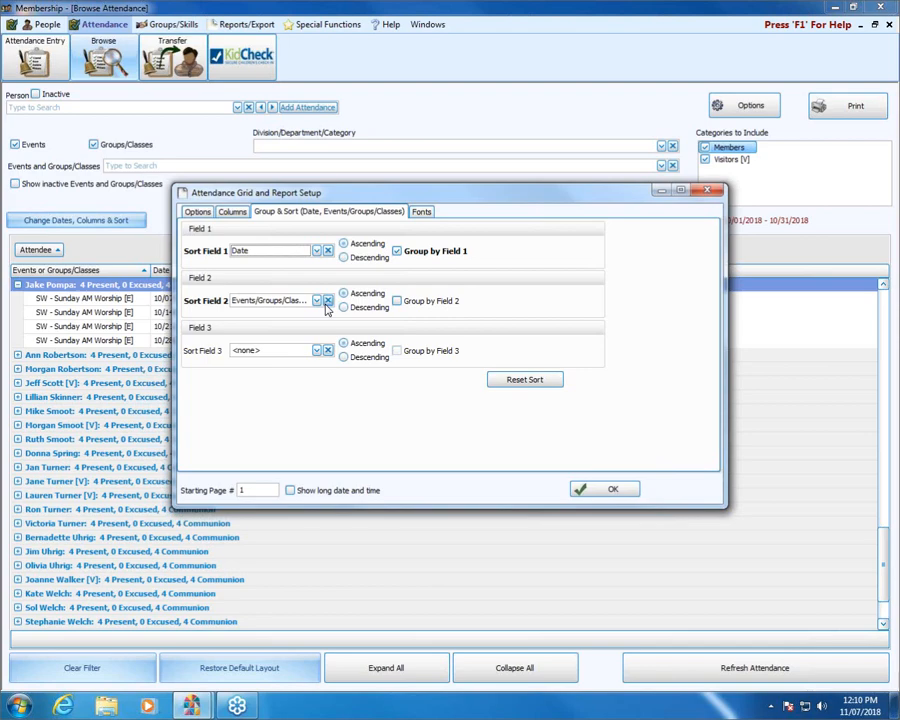
{"action": "left_click", "coordinate": [327, 301]}
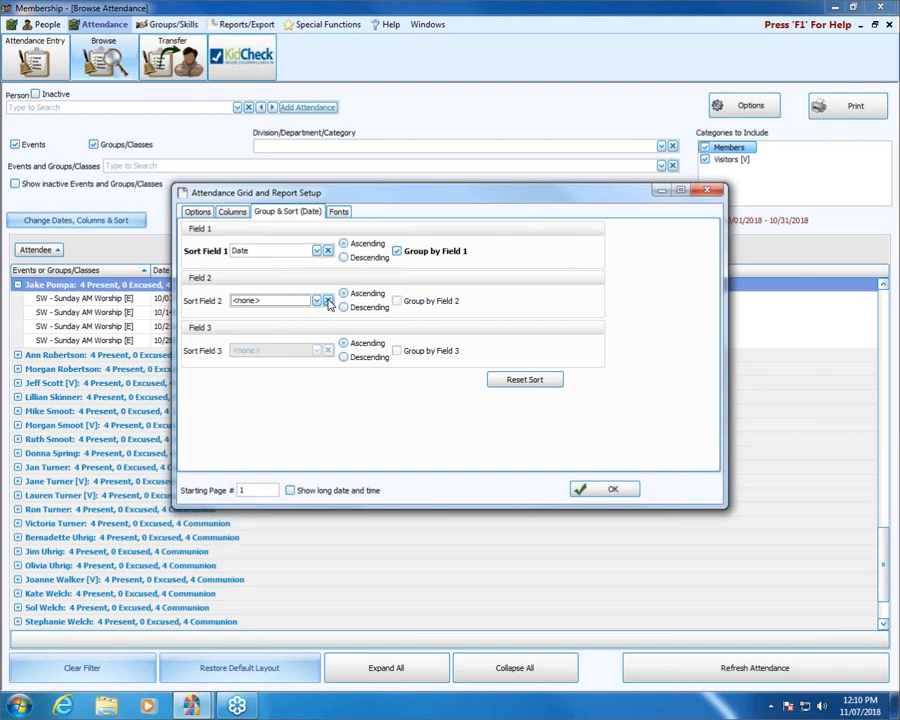
{"action": "left_click", "coordinate": [606, 494]}
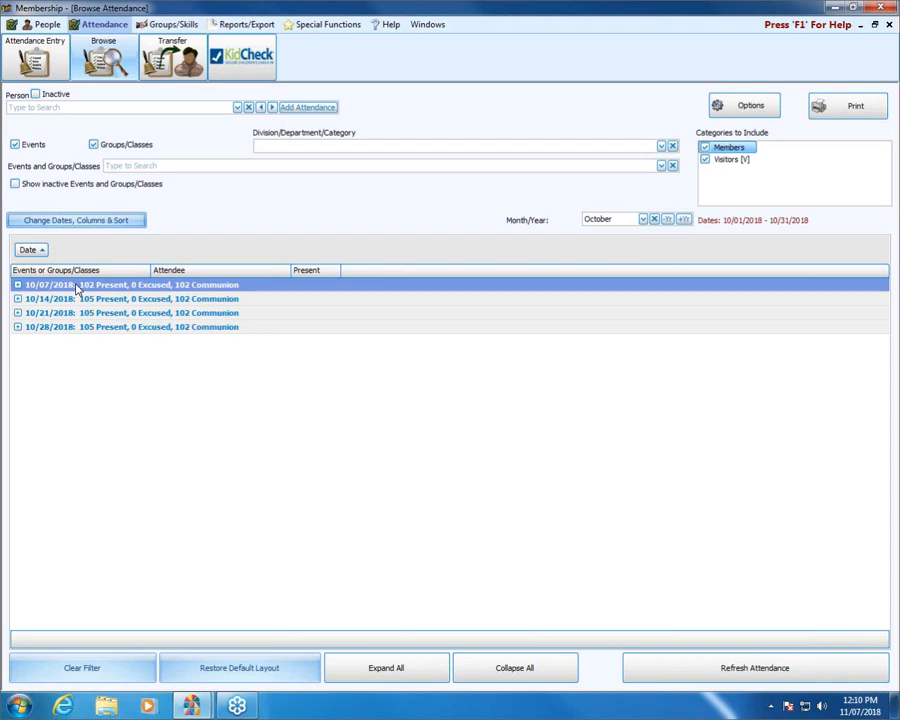
Turn off grouping by the Date field, apply the setup, and look through the ungrouped attendance records
{"action": "left_click", "coordinate": [44, 221]}
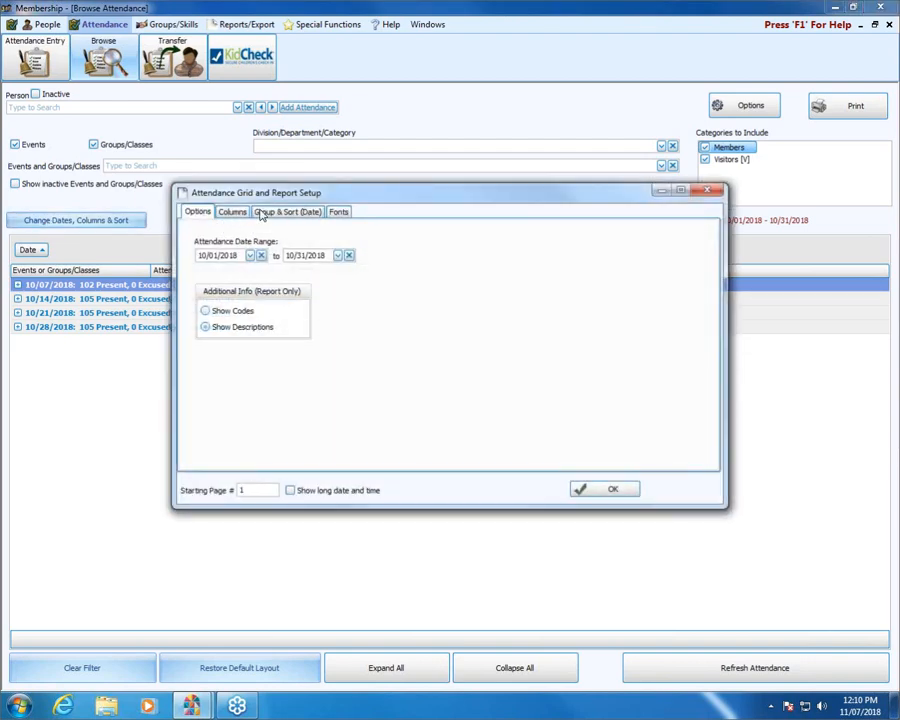
{"action": "left_click", "coordinate": [281, 211]}
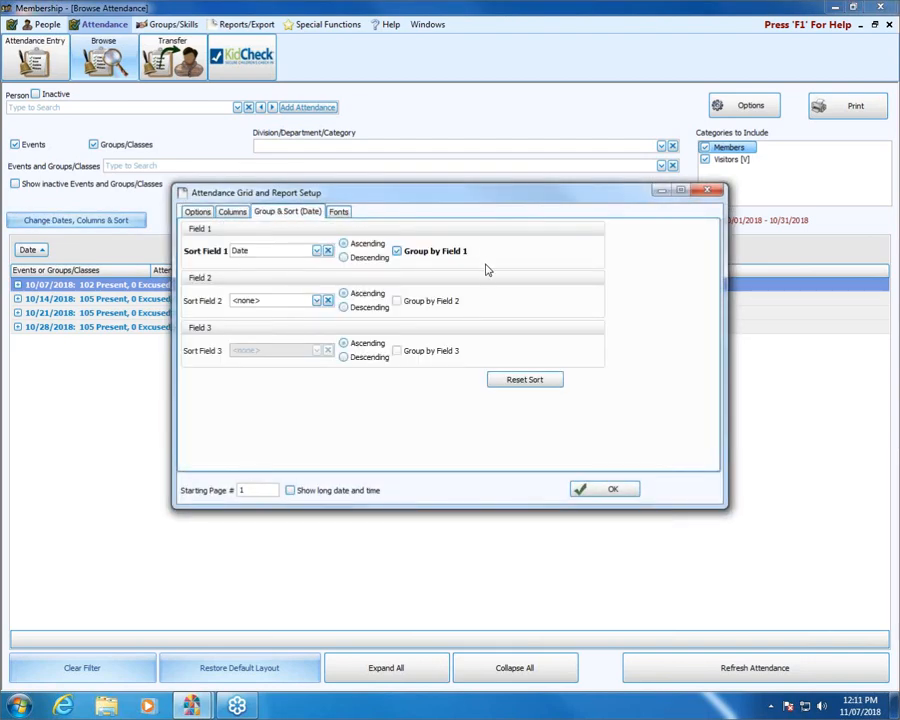
{"action": "left_click", "coordinate": [397, 251]}
{"action": "left_click", "coordinate": [397, 251]}
{"action": "left_click", "coordinate": [606, 494]}
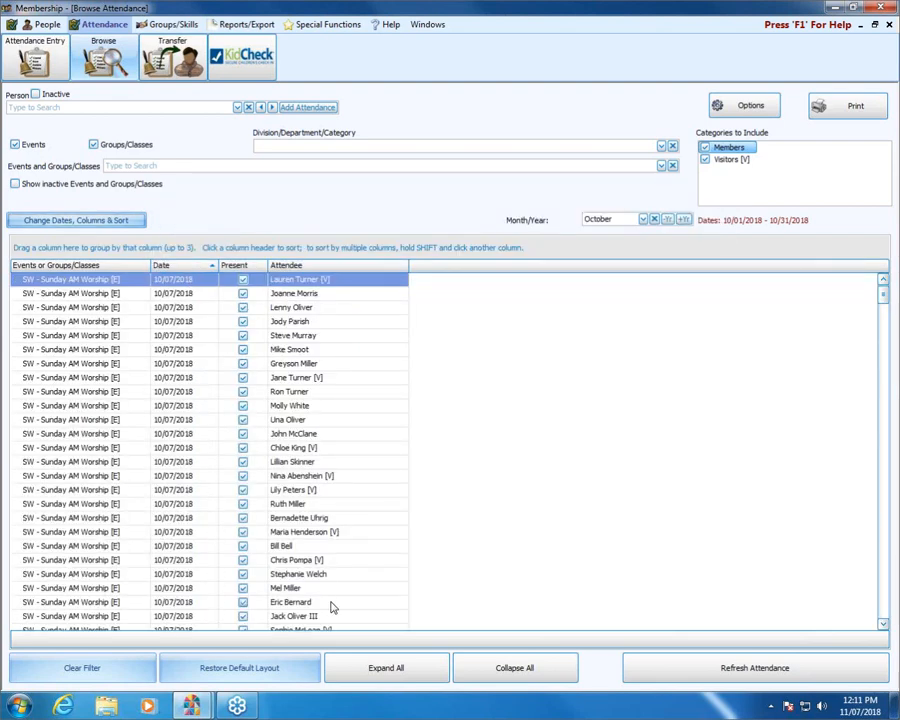
{"action": "scroll", "coordinate": [876, 611], "scroll_direction": "down", "scroll_amount": 15}
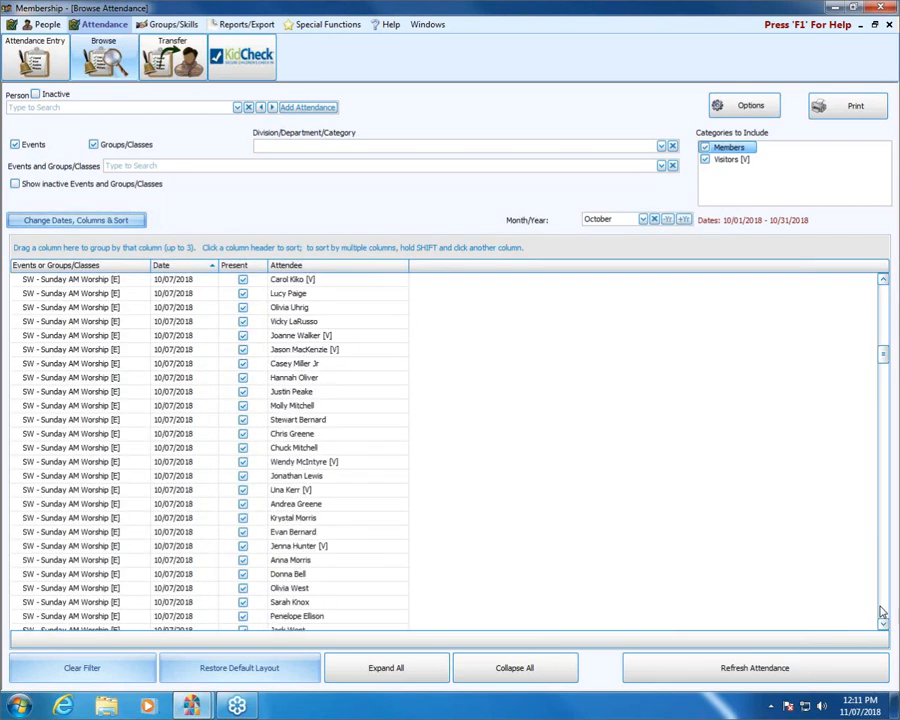
{"action": "scroll", "coordinate": [878, 607], "scroll_direction": "down", "scroll_amount": 10}
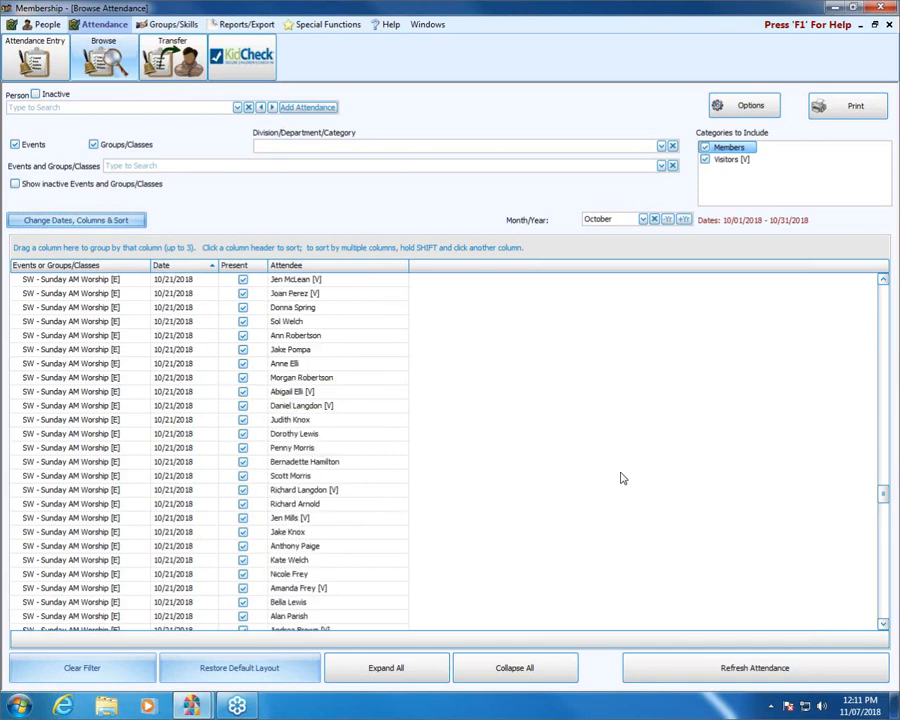
{"action": "left_click_drag", "start_coordinate": [882, 492], "coordinate": [882, 278]}
Review the group and sort settings in the attendance grid setup, leaving sorting by Date without grouping
{"action": "left_click", "coordinate": [116, 221]}
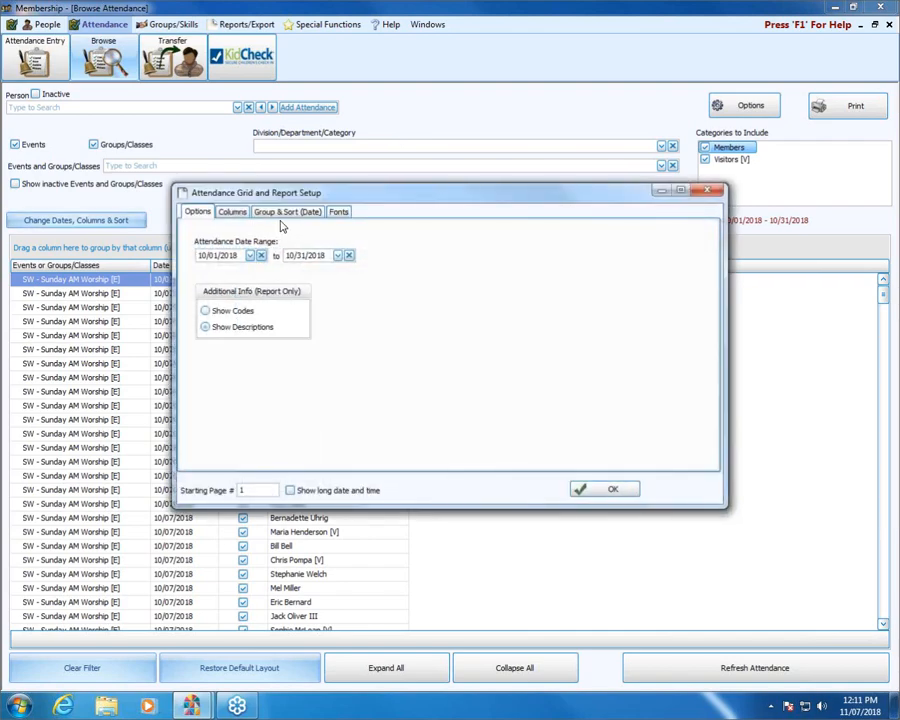
{"action": "left_click", "coordinate": [290, 212]}
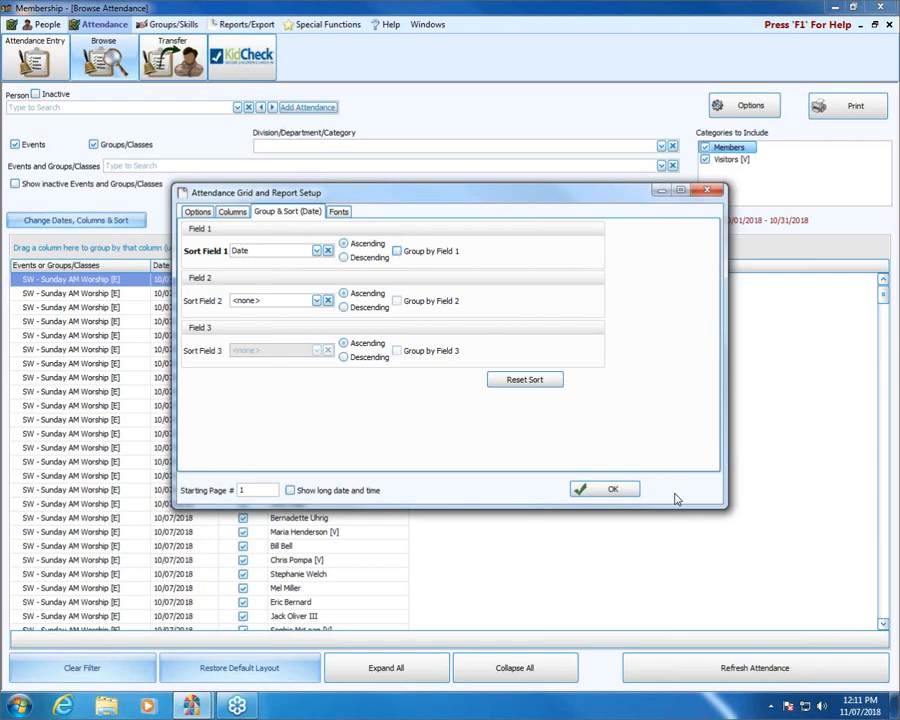
{"action": "left_click", "coordinate": [619, 494]}
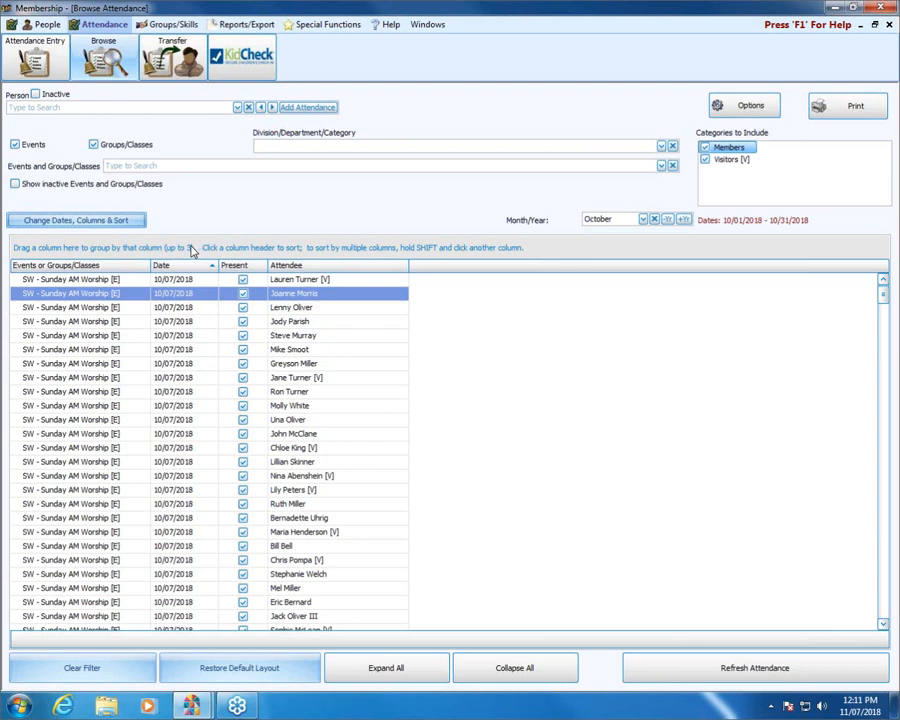
{"action": "left_click", "coordinate": [130, 225]}
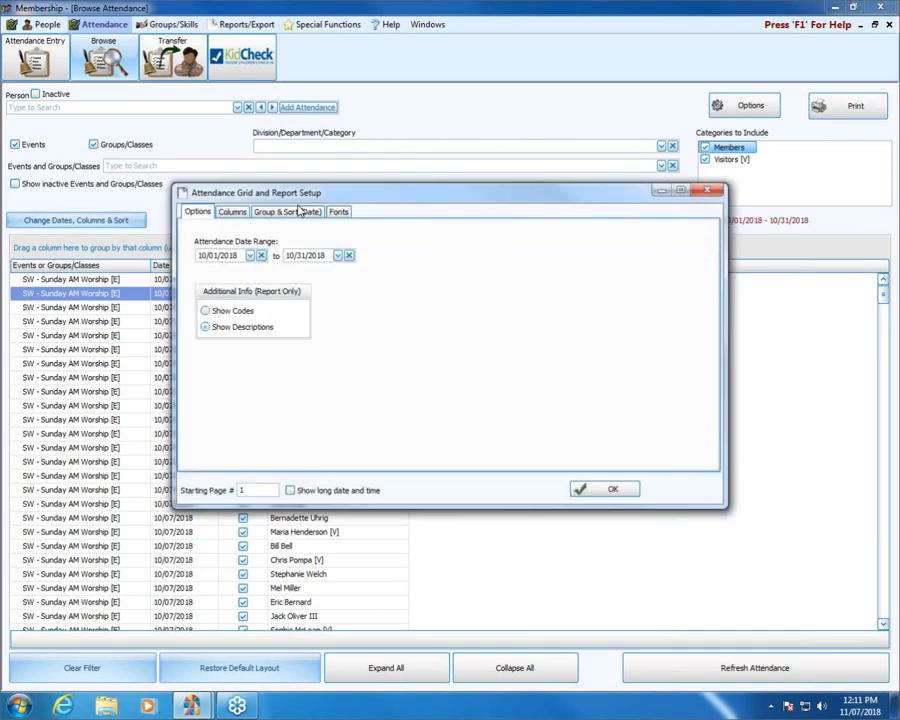
{"action": "left_click", "coordinate": [287, 211]}
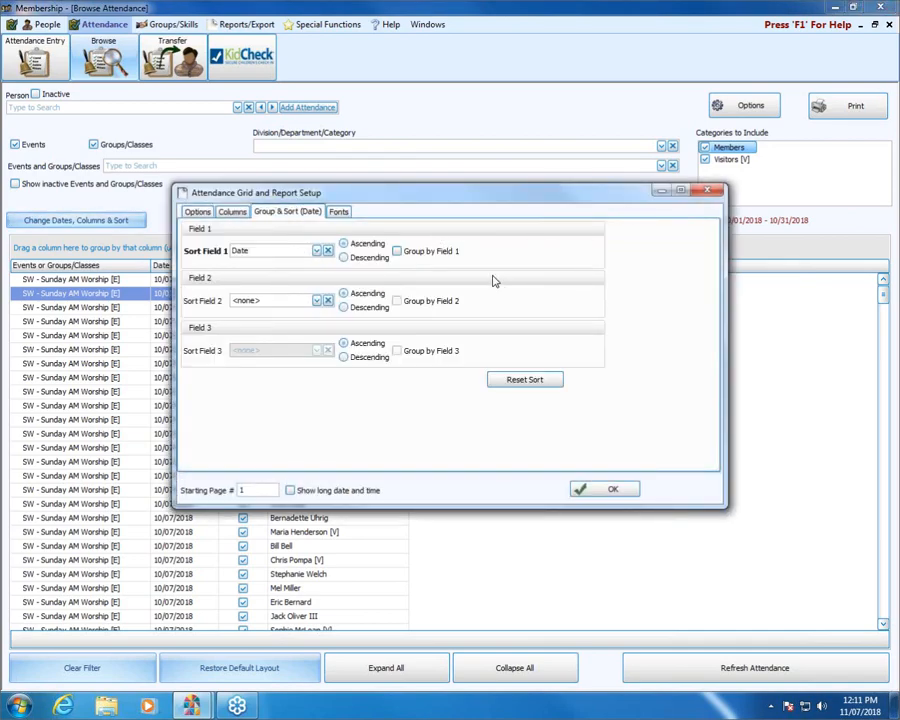
{"action": "left_click", "coordinate": [706, 190]}
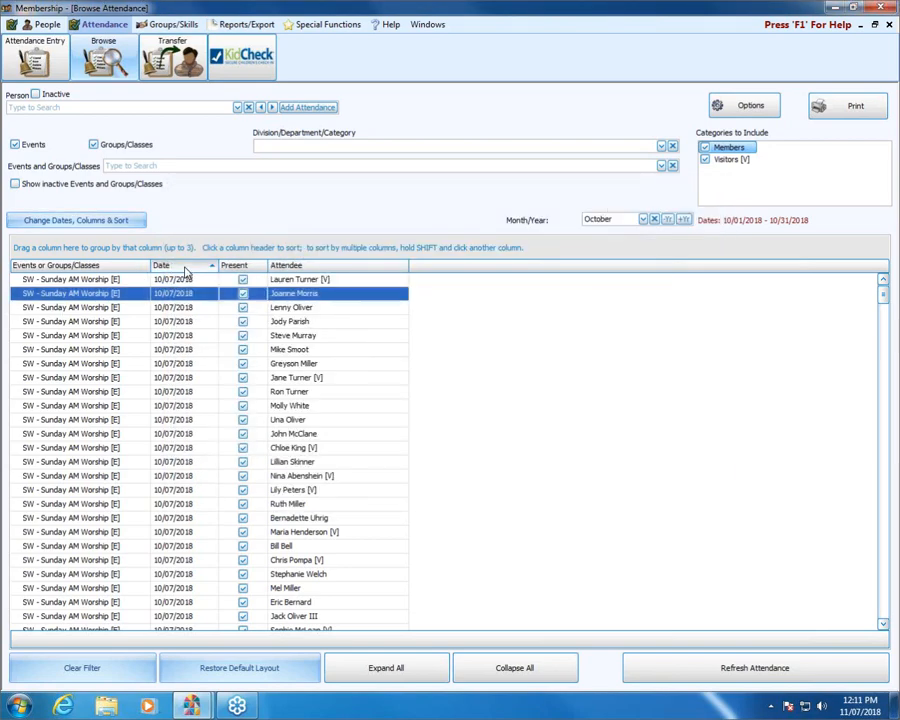
Group the grid by Date, Events or Groups/Classes, and Attendee, and expand 10/14/2018 to the first attendee in 1st & 2nd Grades SS
{"action": "left_click_drag", "start_coordinate": [185, 272], "coordinate": [236, 266]}
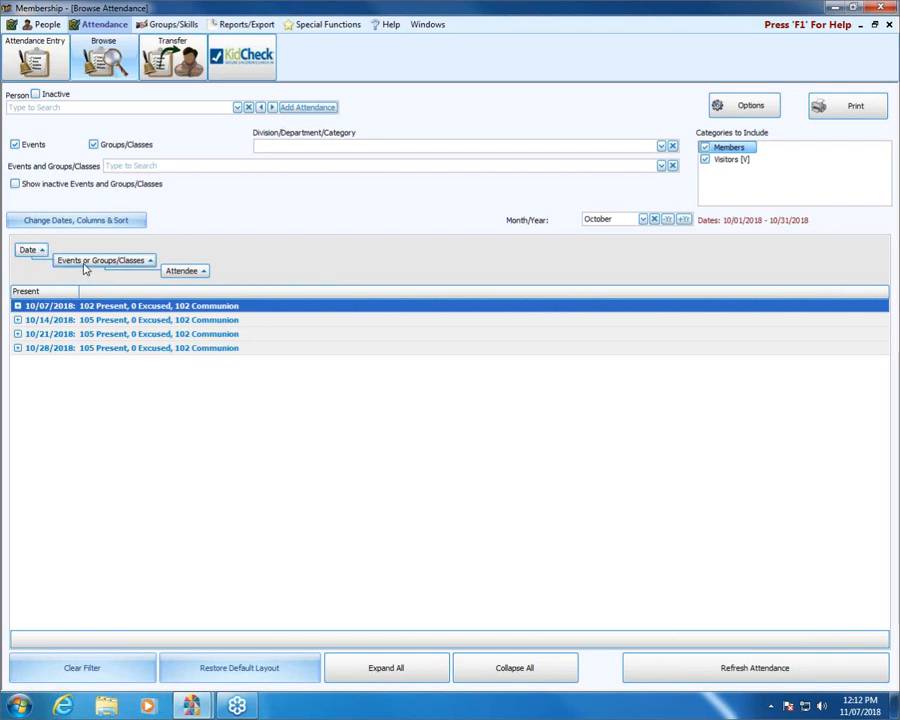
{"action": "left_click", "coordinate": [17, 305]}
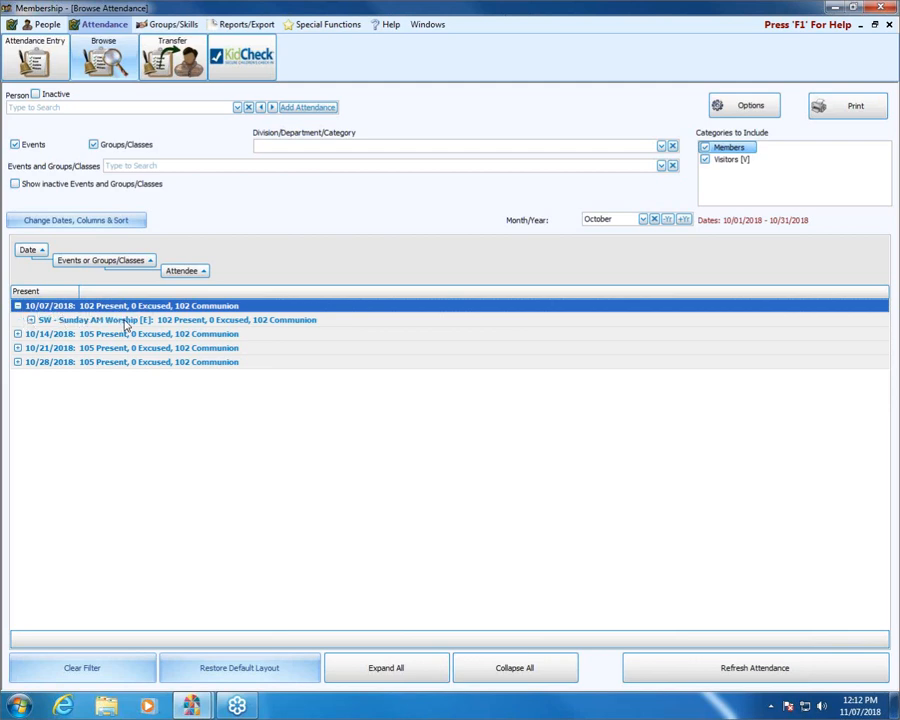
{"action": "left_click", "coordinate": [17, 334]}
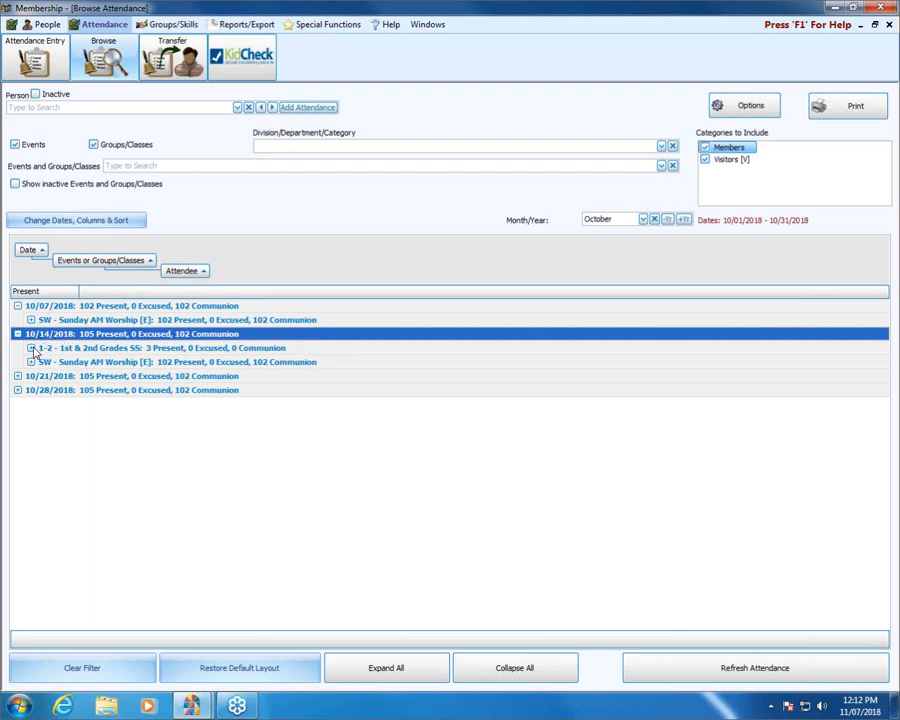
{"action": "left_click", "coordinate": [31, 348]}
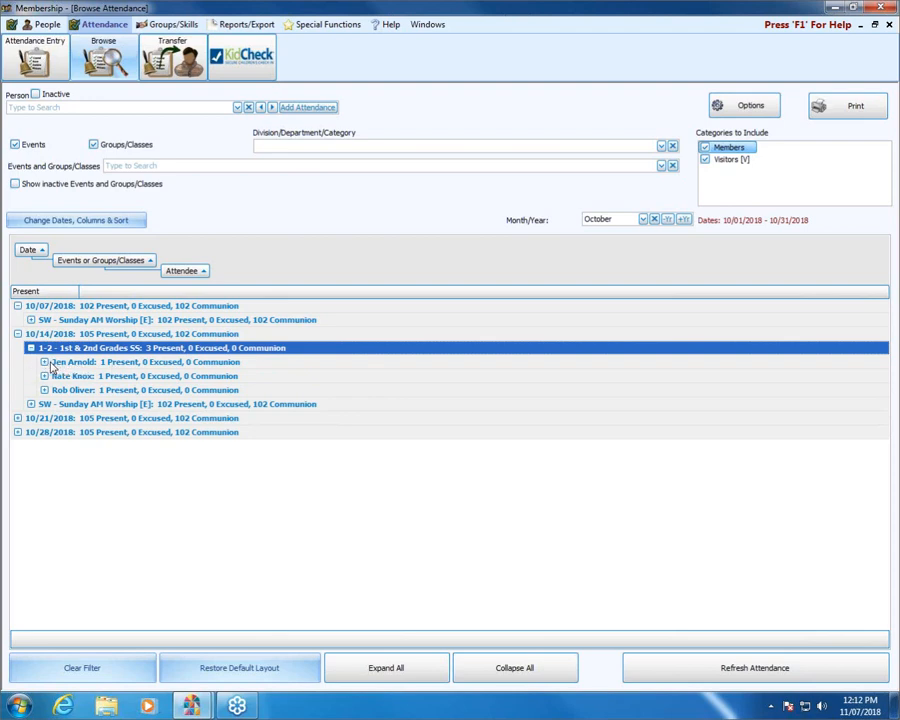
{"action": "left_click", "coordinate": [44, 362]}
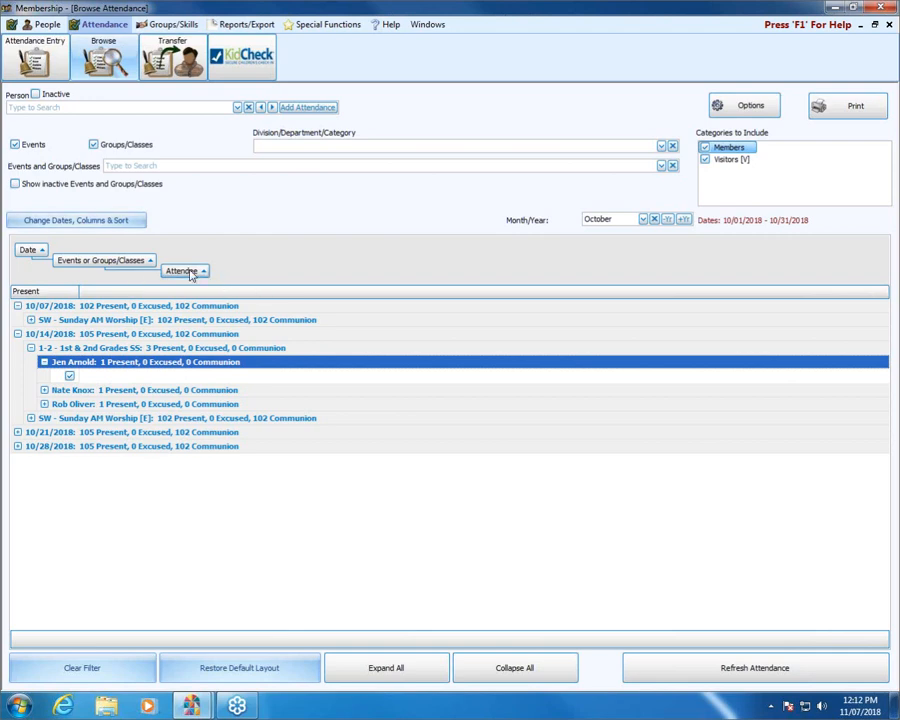
Remove the Attendee, Events or Groups/Classes, and Date groupings so that all are regular grid columns
{"action": "left_click_drag", "start_coordinate": [191, 274], "coordinate": [232, 275]}
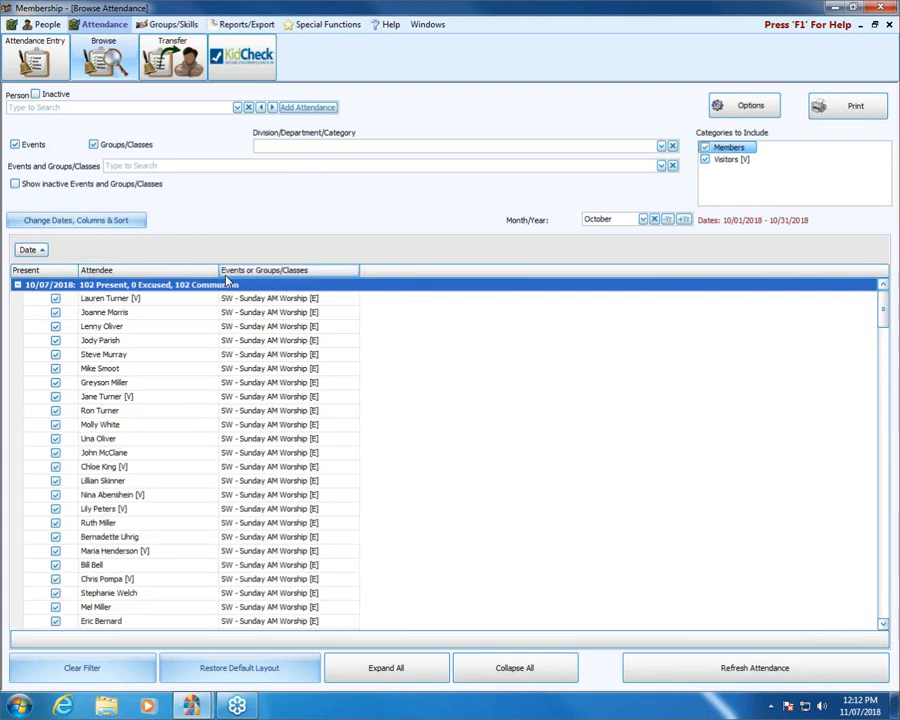
{"action": "left_click_drag", "start_coordinate": [29, 250], "coordinate": [89, 276]}
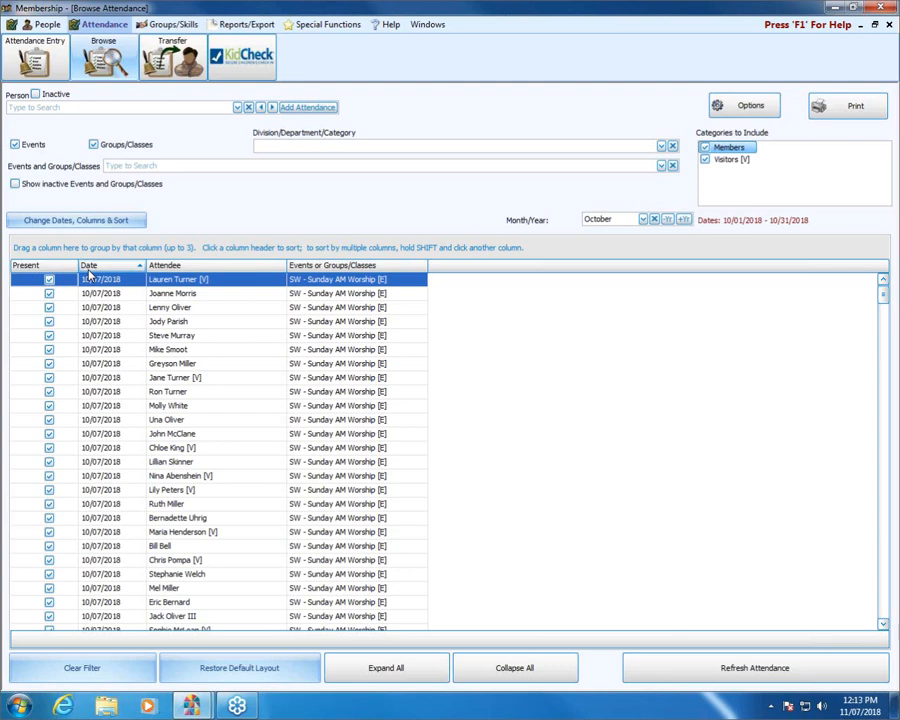
Sort the records by Attendee in ascending and descending order, and return to ascending order by Date
{"action": "left_click", "coordinate": [181, 266]}
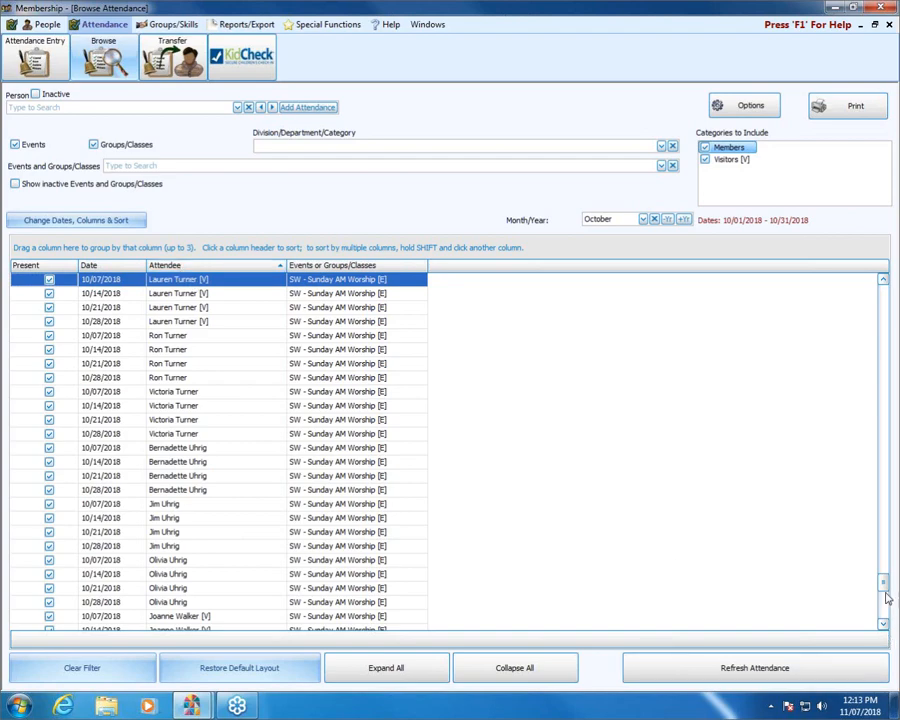
{"action": "left_click_drag", "start_coordinate": [886, 594], "coordinate": [783, 295]}
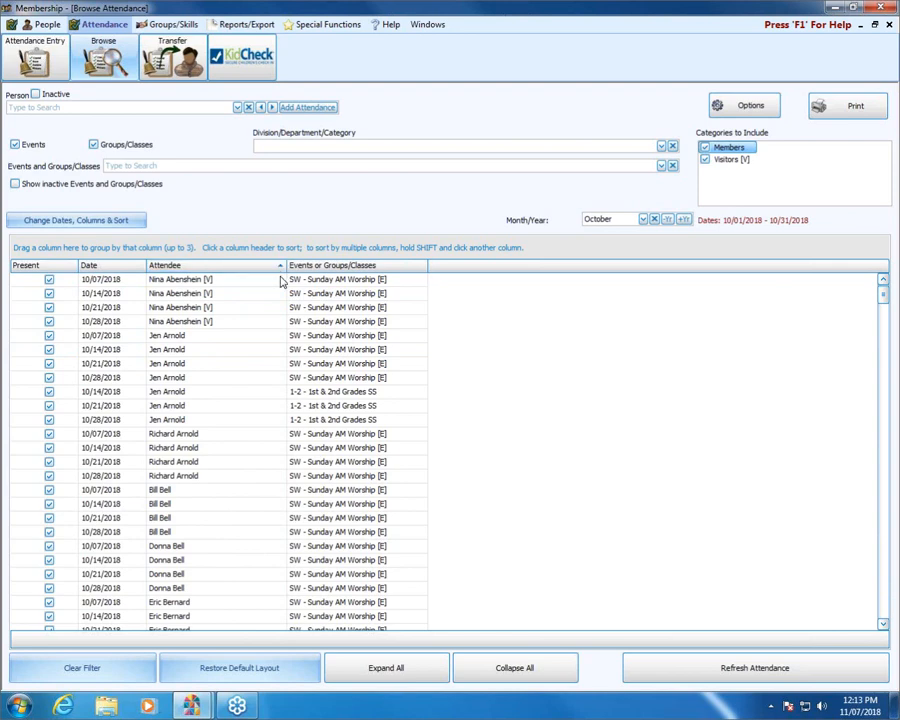
{"action": "left_click", "coordinate": [224, 266]}
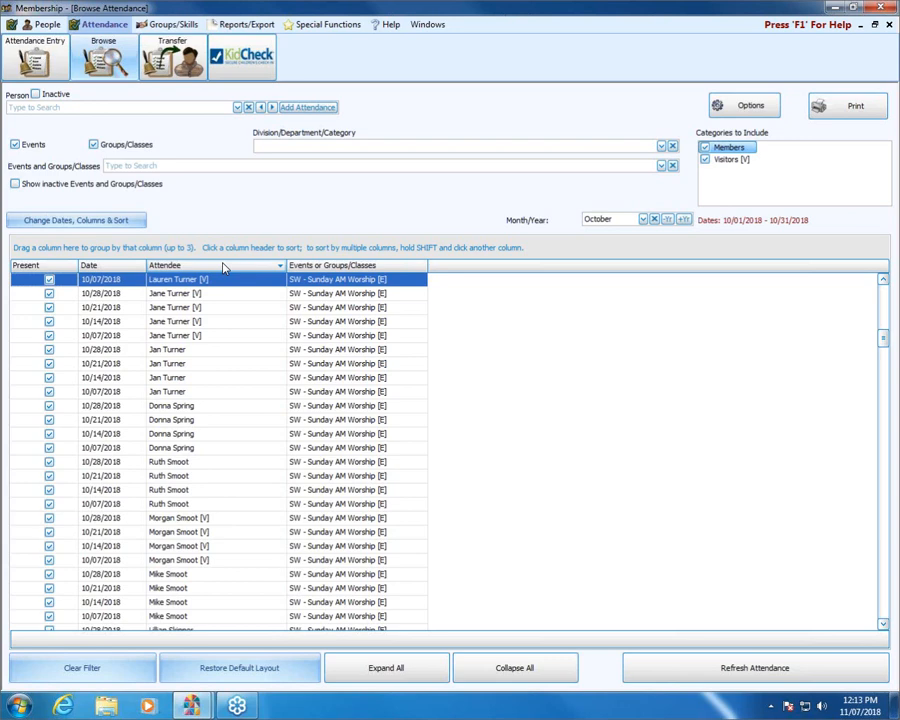
{"action": "left_click", "coordinate": [100, 267]}
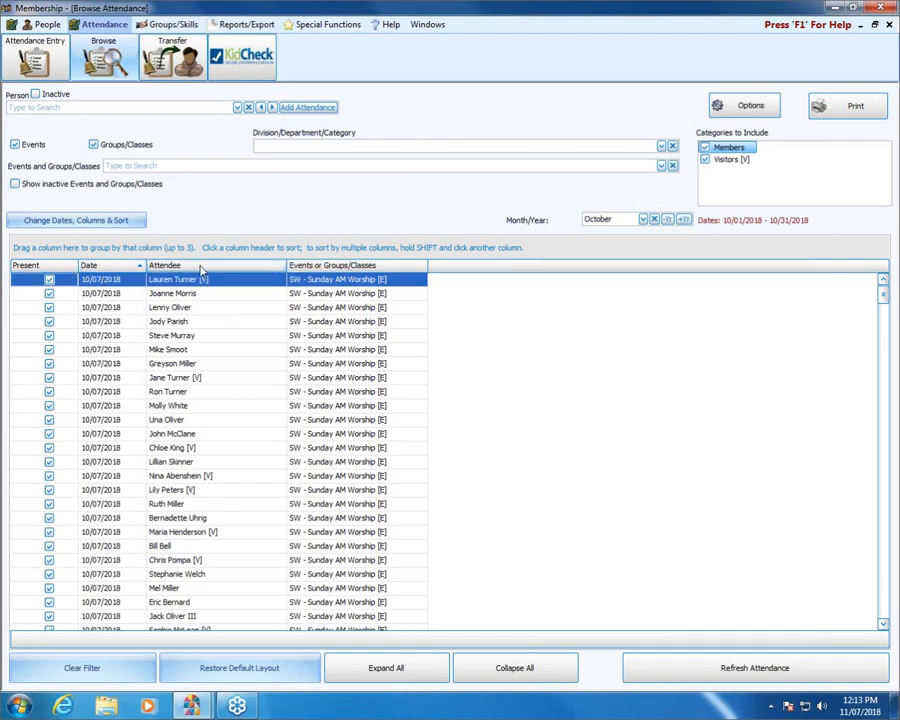
Check the current sort field in the grid setup, and place the Events or Groups/Classes column ahead of Attendee
{"action": "left_click", "coordinate": [108, 222]}
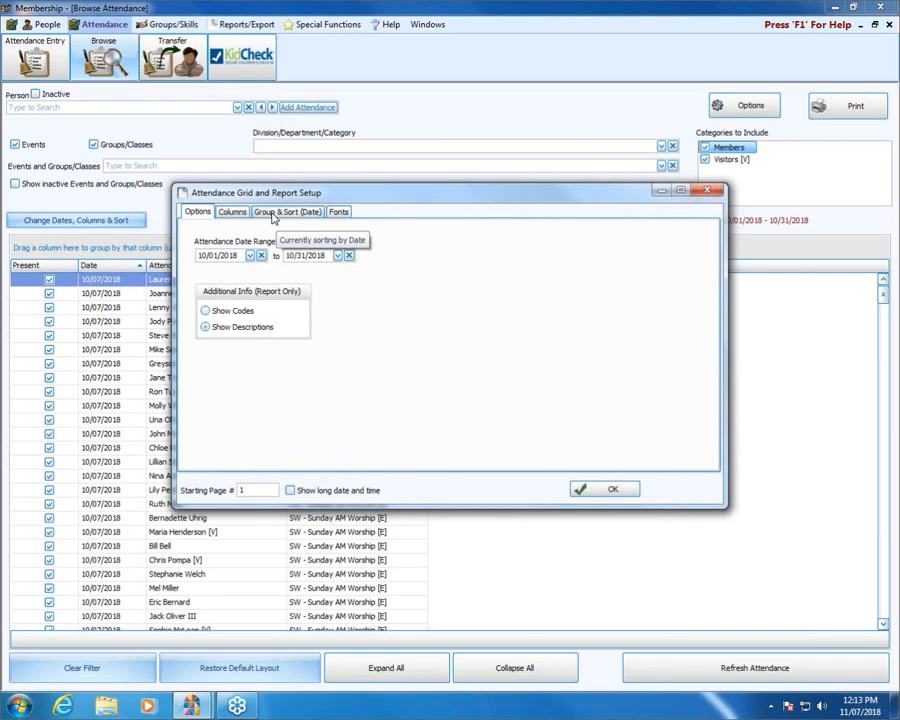
{"action": "left_click", "coordinate": [628, 489]}
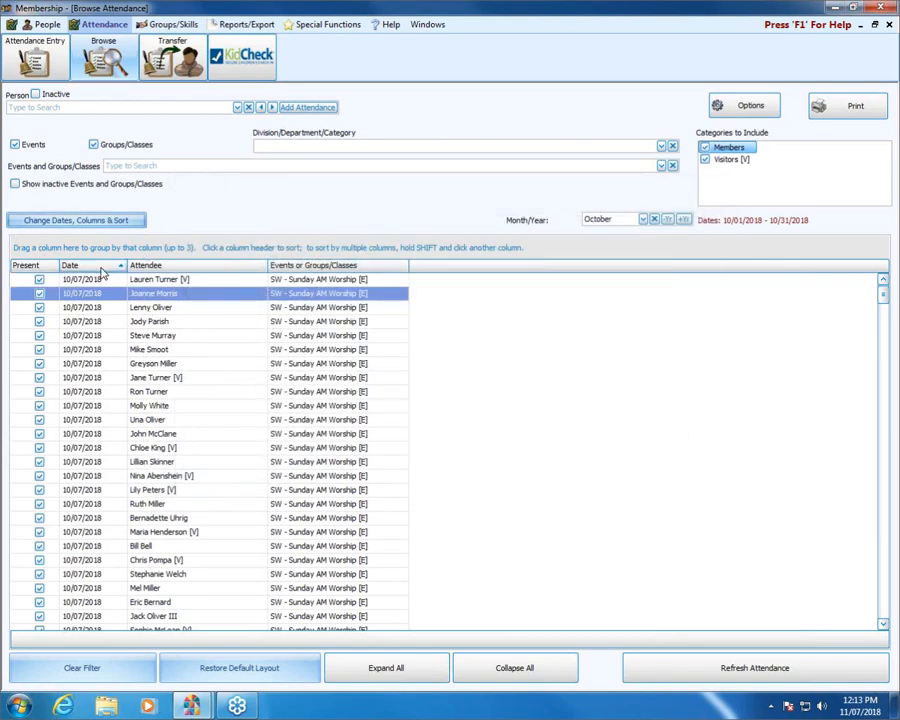
{"action": "left_click_drag", "start_coordinate": [101, 272], "coordinate": [285, 271]}
{"action": "left_click_drag", "start_coordinate": [116, 264], "coordinate": [425, 264]}
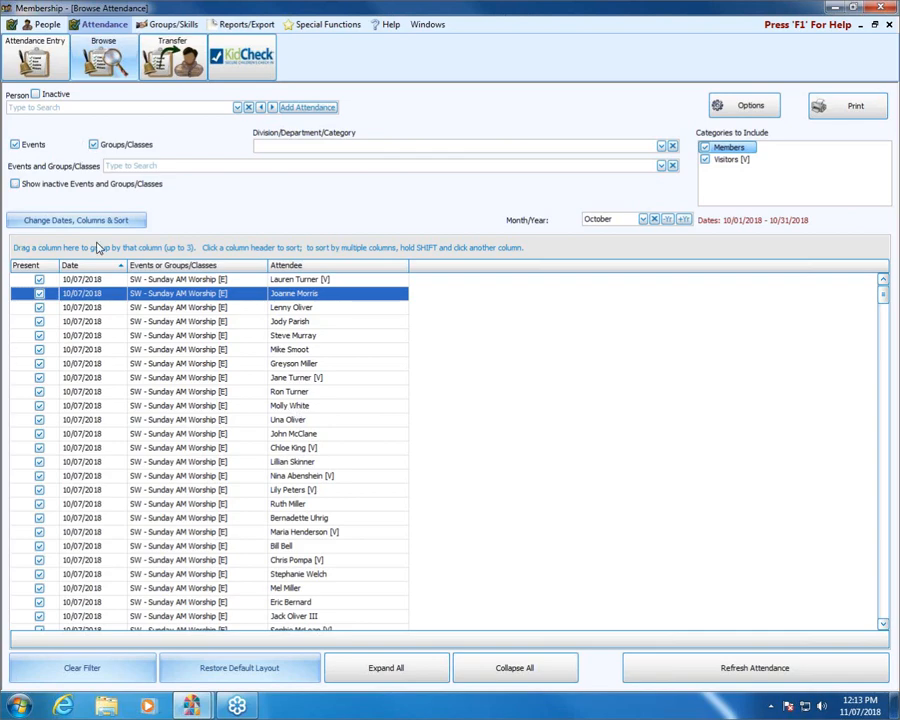
Review the report's page header, column heading and body text fonts in the attendance setup
{"action": "left_click", "coordinate": [120, 220]}
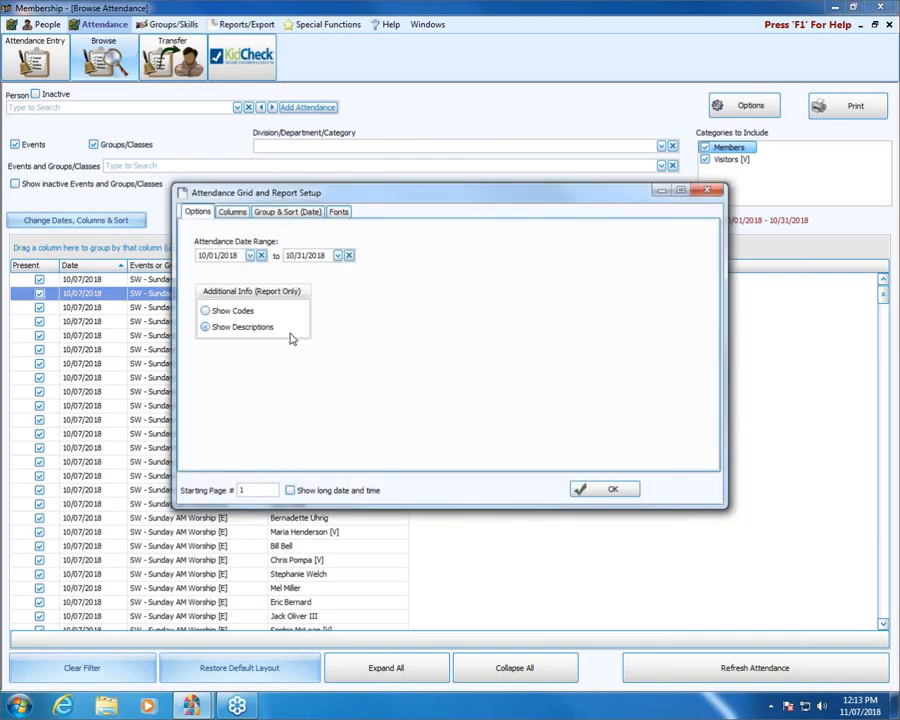
{"action": "left_click", "coordinate": [338, 212]}
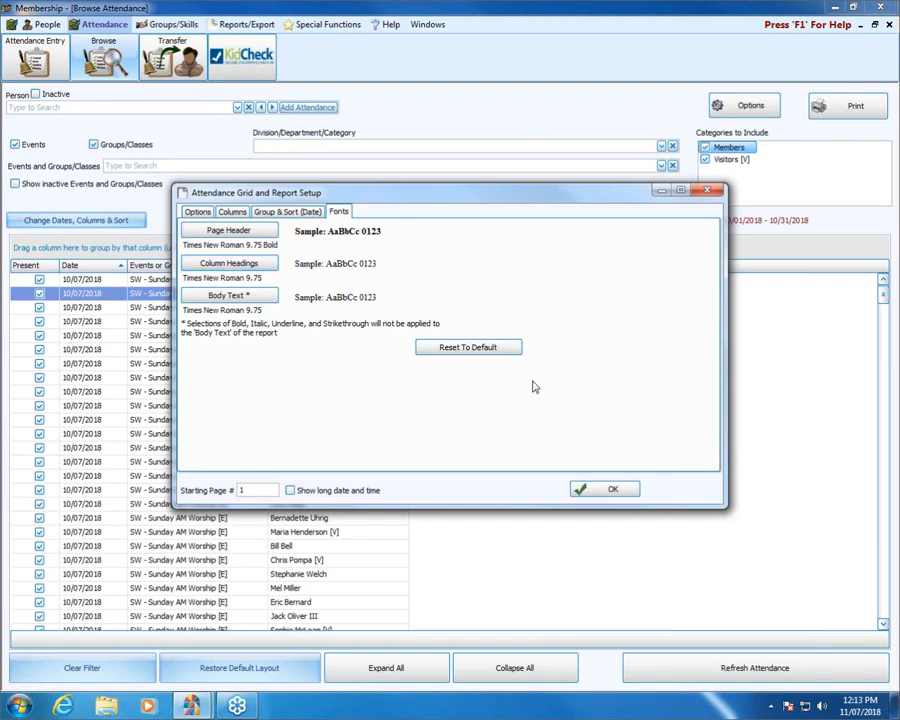
{"action": "left_click", "coordinate": [594, 492]}
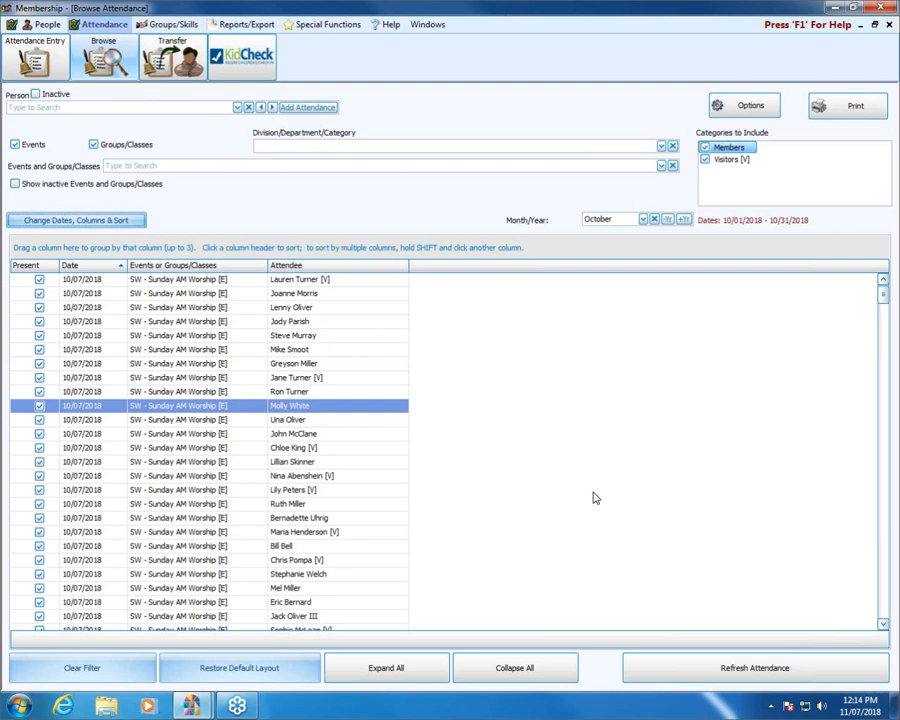
Clear the attendance filter and restore the grid's default layout
{"action": "left_click", "coordinate": [84, 668]}
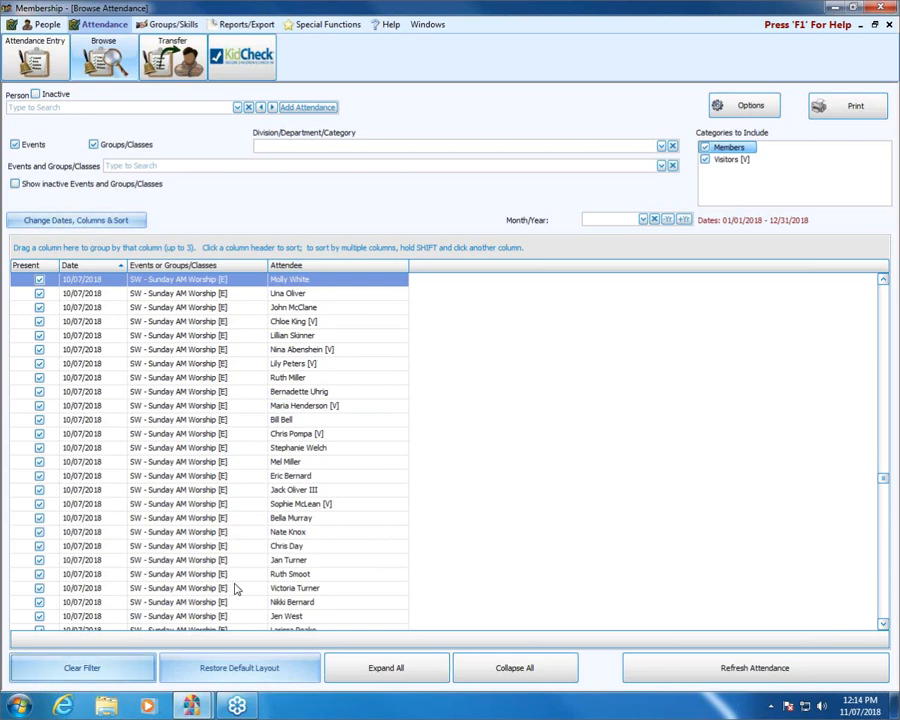
{"action": "left_click", "coordinate": [261, 668]}
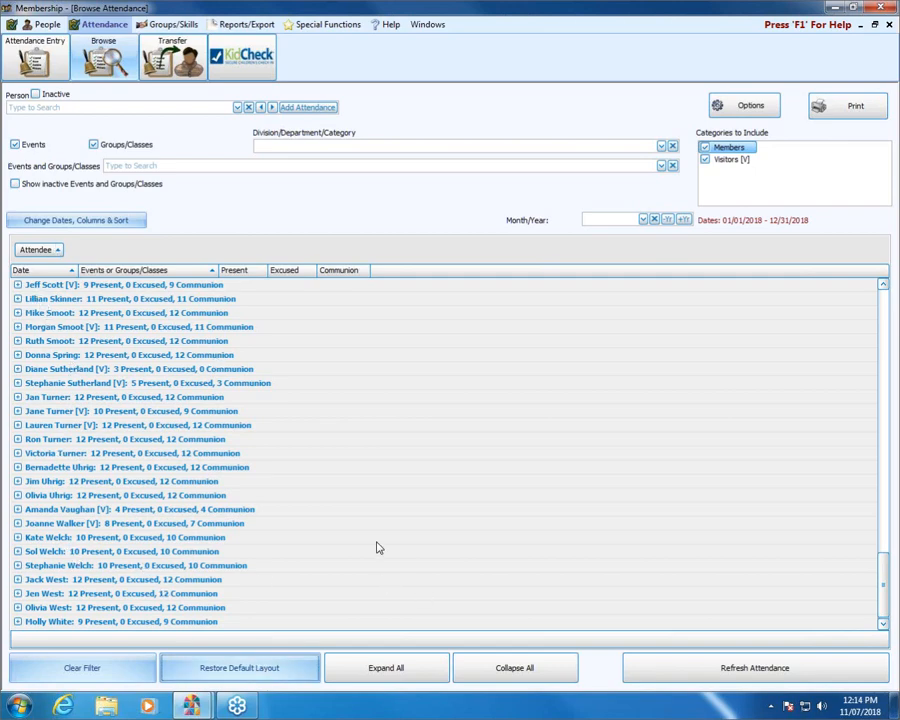
Expand all attendee groups in the grid, collapse them again, and refresh the attendance
{"action": "left_click", "coordinate": [380, 669]}
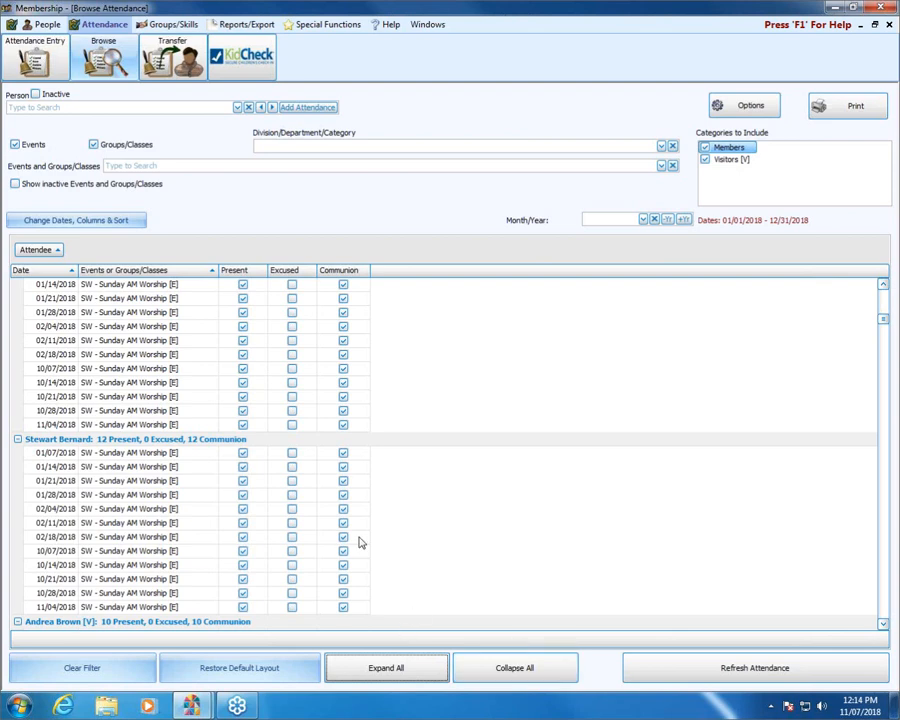
{"action": "left_click", "coordinate": [507, 668]}
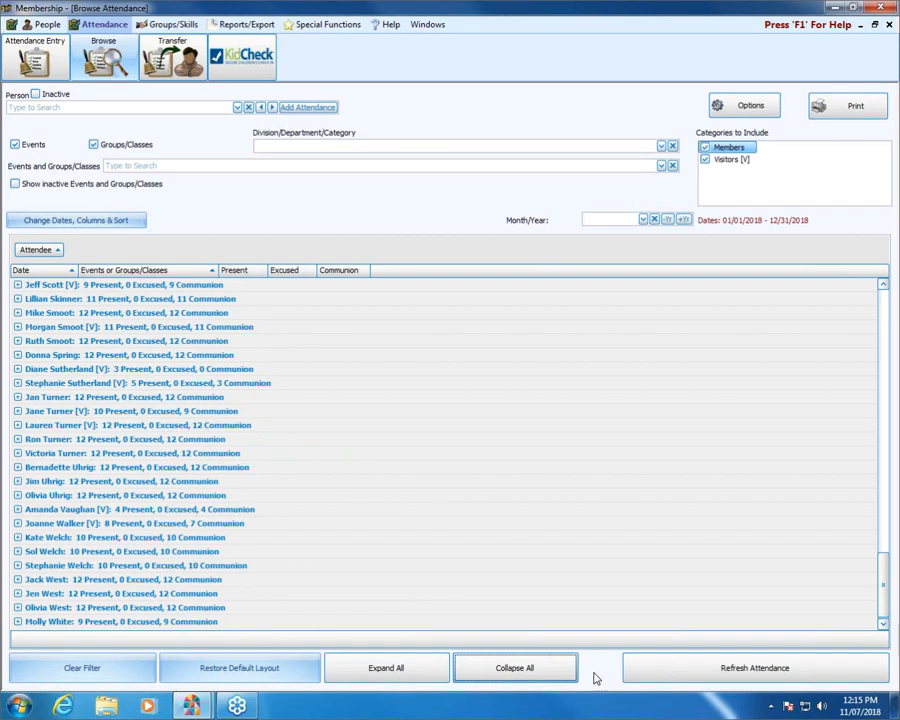
{"action": "left_click", "coordinate": [757, 669]}
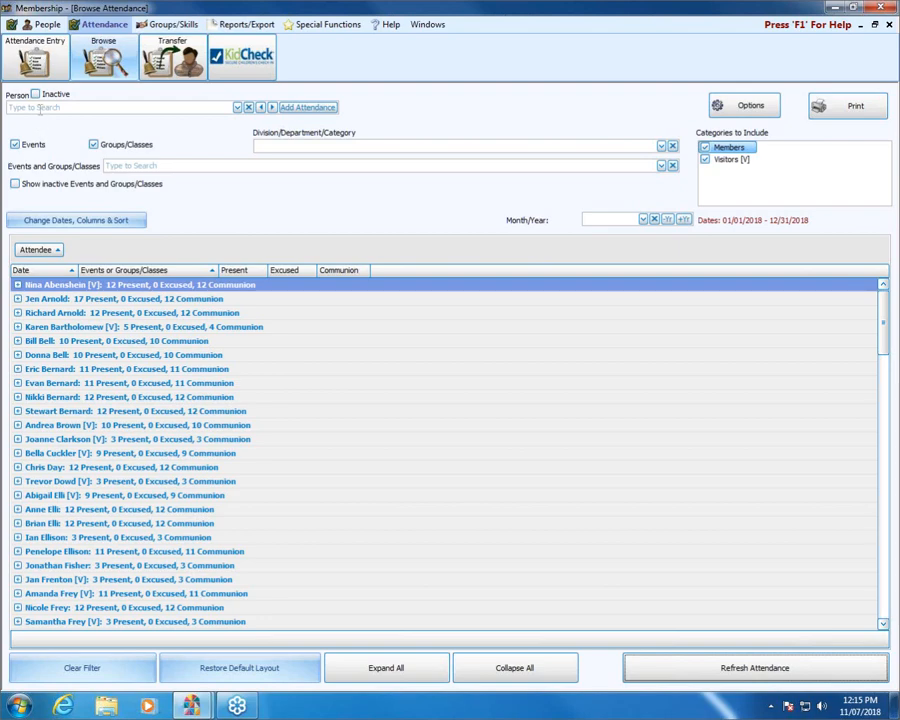
Search for a person by part of the surname, and show only the last matching person's attendance
{"action": "left_click", "coordinate": [40, 108]}
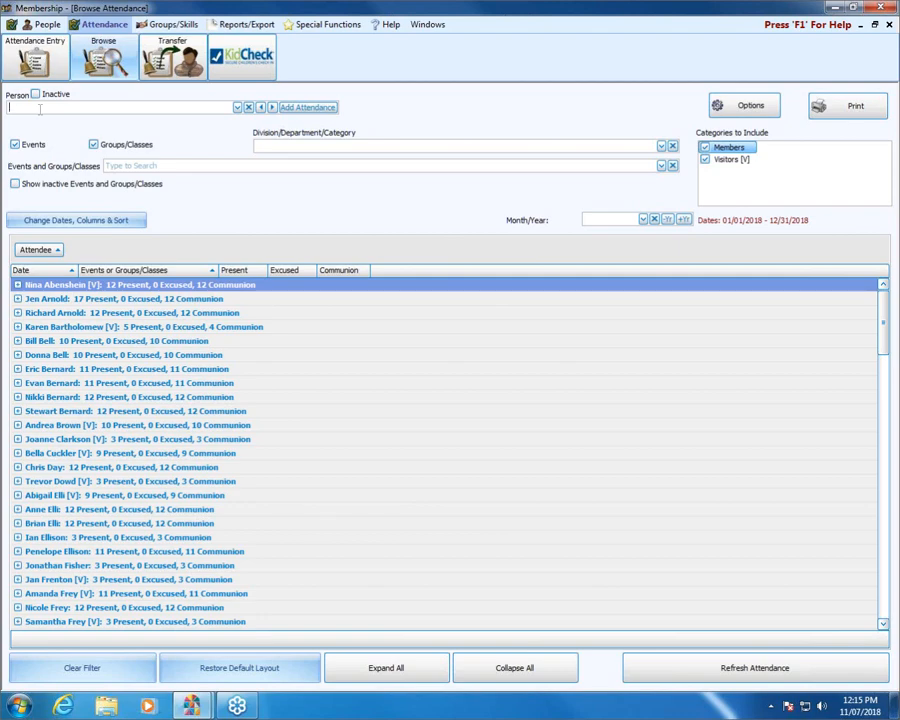
{"action": "type", "text": "elli"}
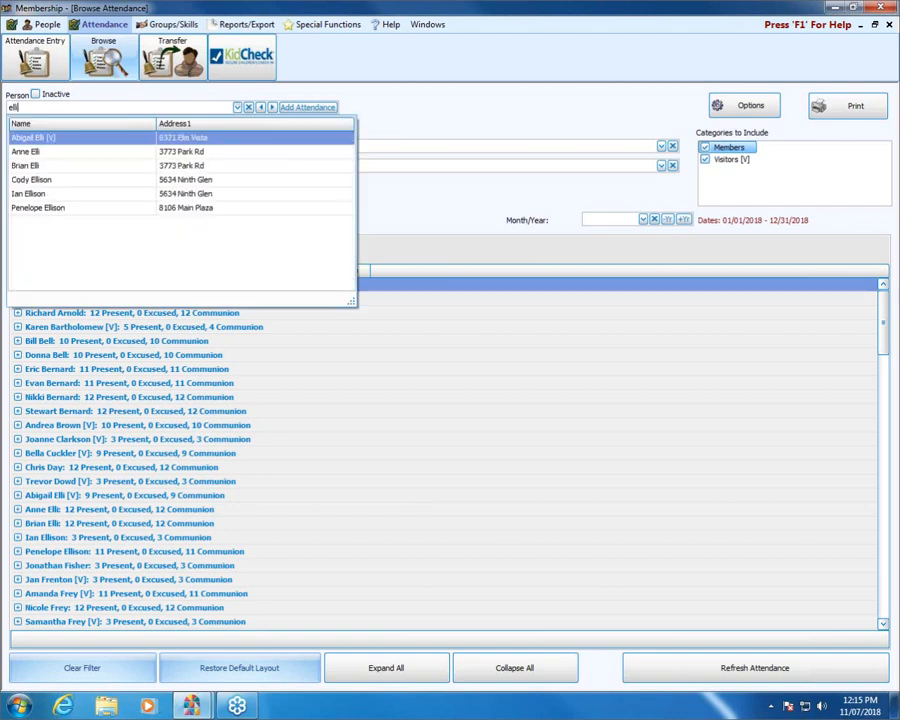
{"action": "left_click", "coordinate": [55, 208]}
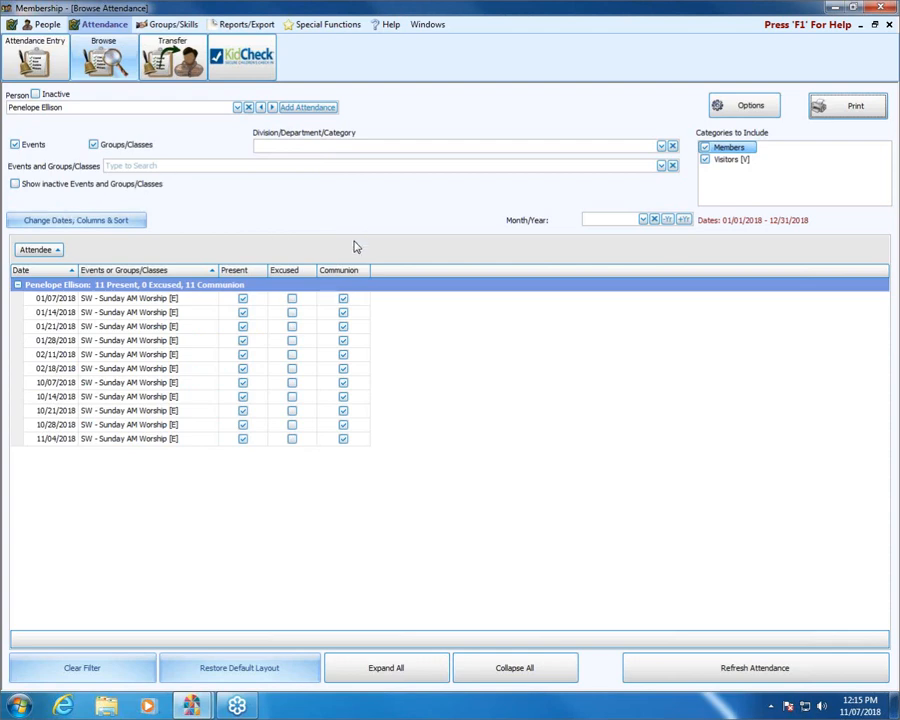
Choose two other members one after another from the full person list to view each one's attendance
{"action": "left_click", "coordinate": [236, 108]}
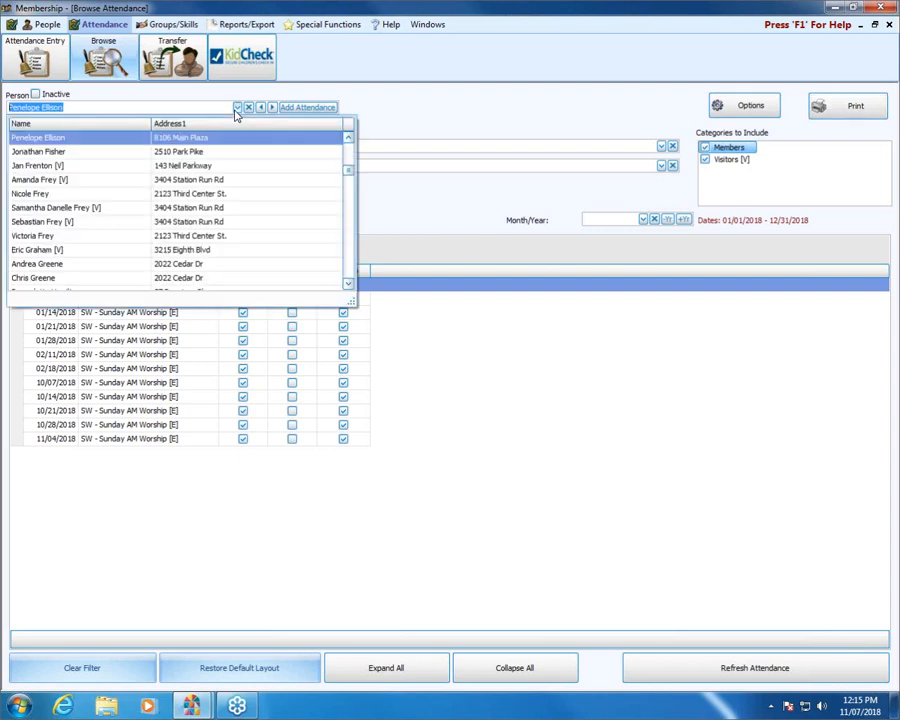
{"action": "left_click", "coordinate": [55, 200]}
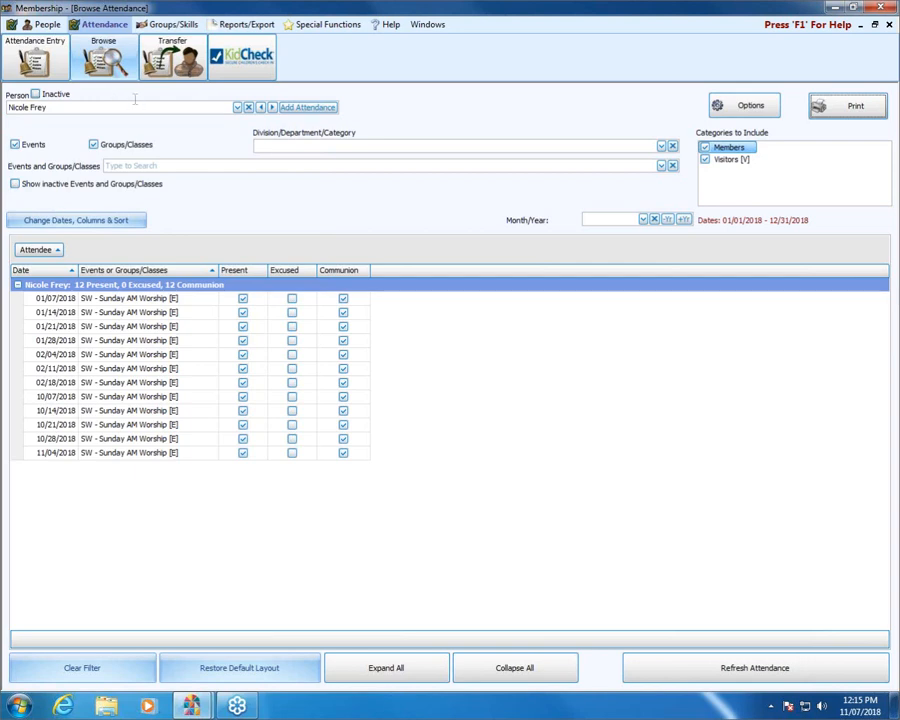
{"action": "left_click", "coordinate": [237, 107]}
{"action": "scroll", "coordinate": [225, 150], "scroll_direction": "down", "scroll_amount": 5}
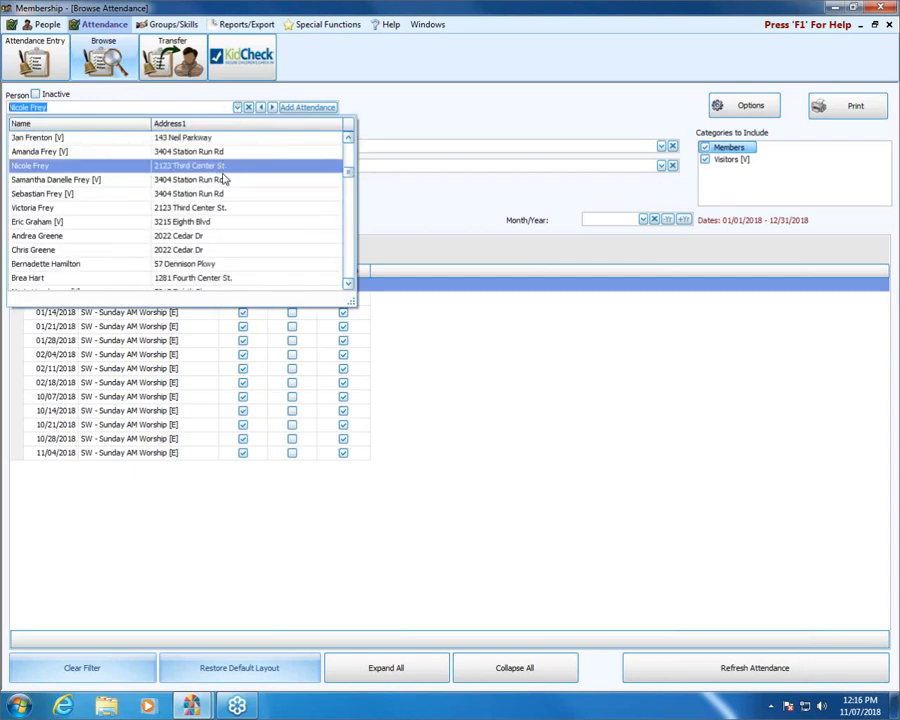
{"action": "scroll", "coordinate": [225, 183], "scroll_direction": "down", "scroll_amount": 1}
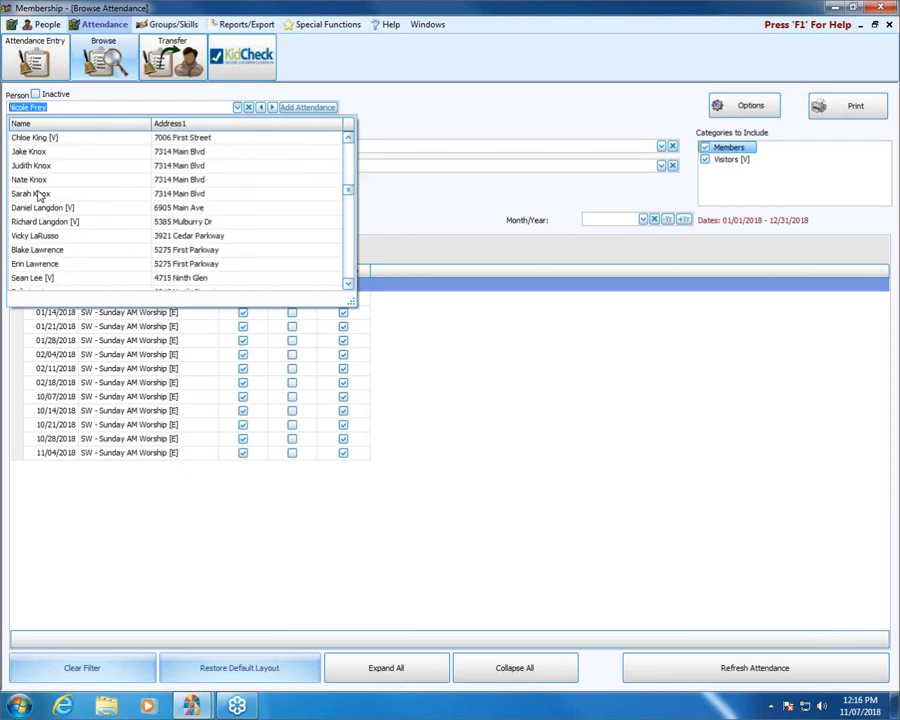
{"action": "left_click", "coordinate": [30, 195]}
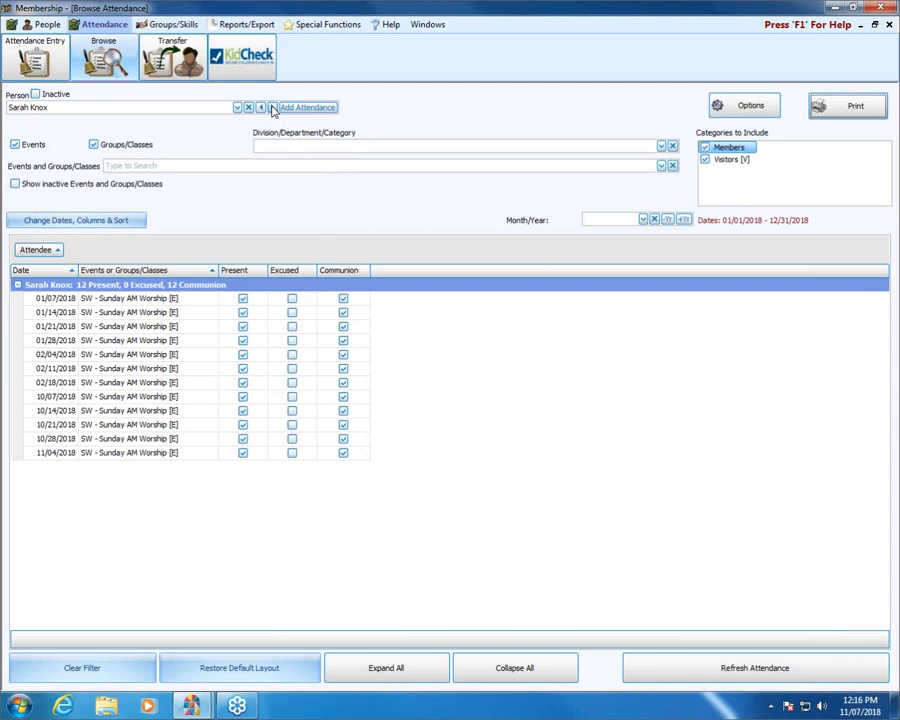
Advance five people in the Person filter, and clear Present and Communion on that person's 02/11/2018 Sunday AM Worship record
{"action": "left_click", "coordinate": [271, 107]}
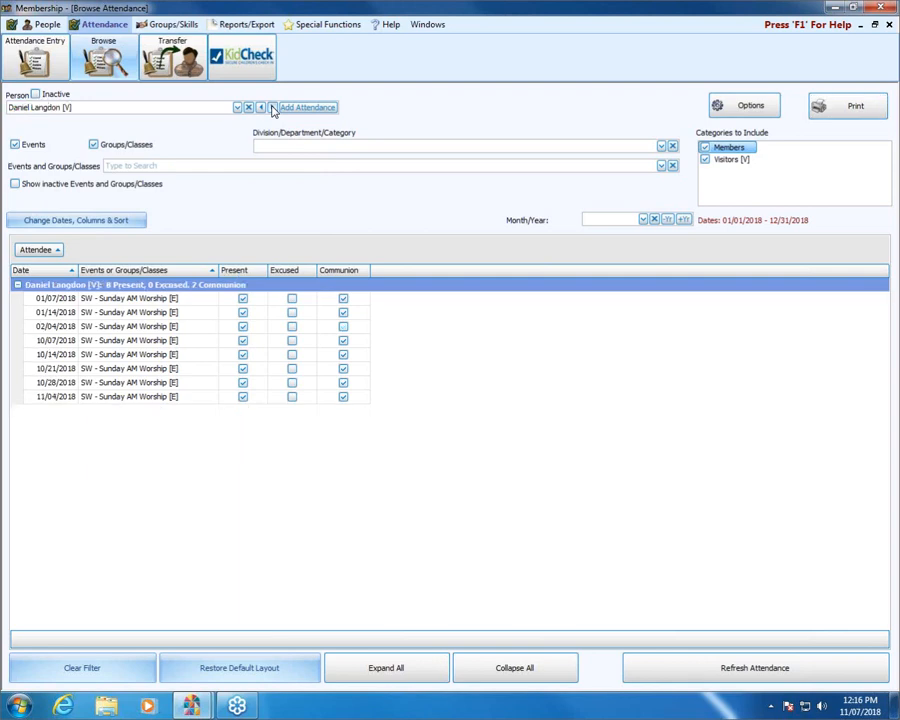
{"action": "left_click", "coordinate": [271, 107]}
{"action": "left_click", "coordinate": [271, 107]}
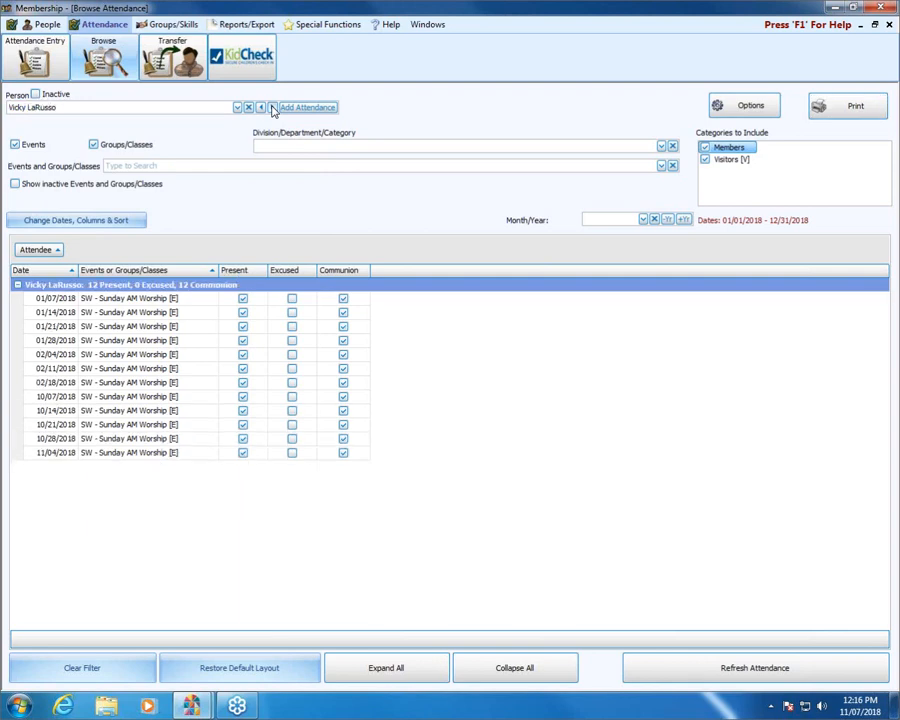
{"action": "left_click", "coordinate": [271, 107]}
{"action": "left_click", "coordinate": [271, 107]}
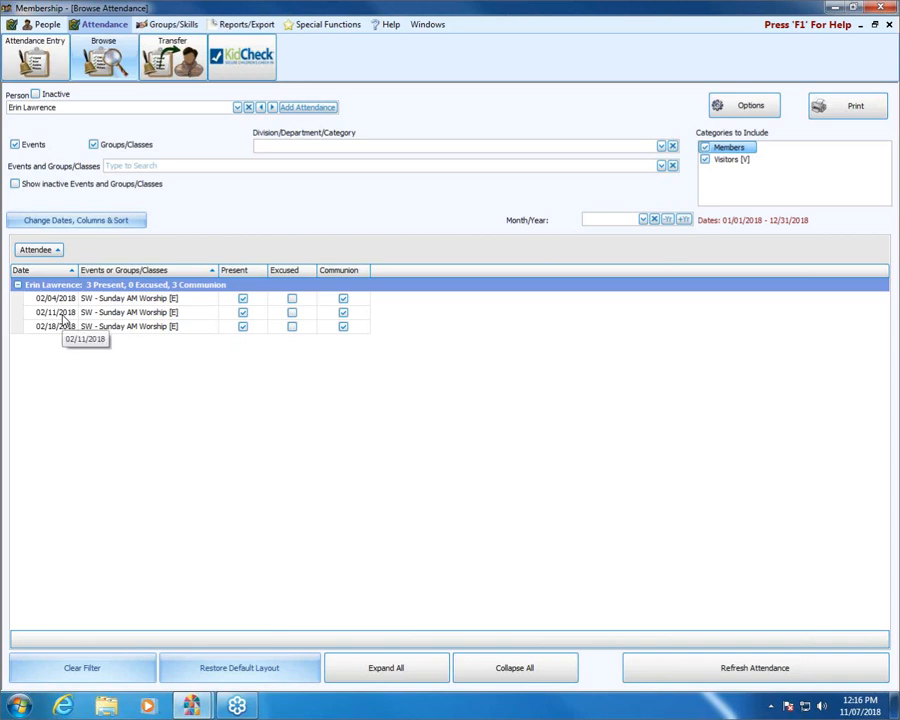
{"action": "left_click", "coordinate": [242, 312]}
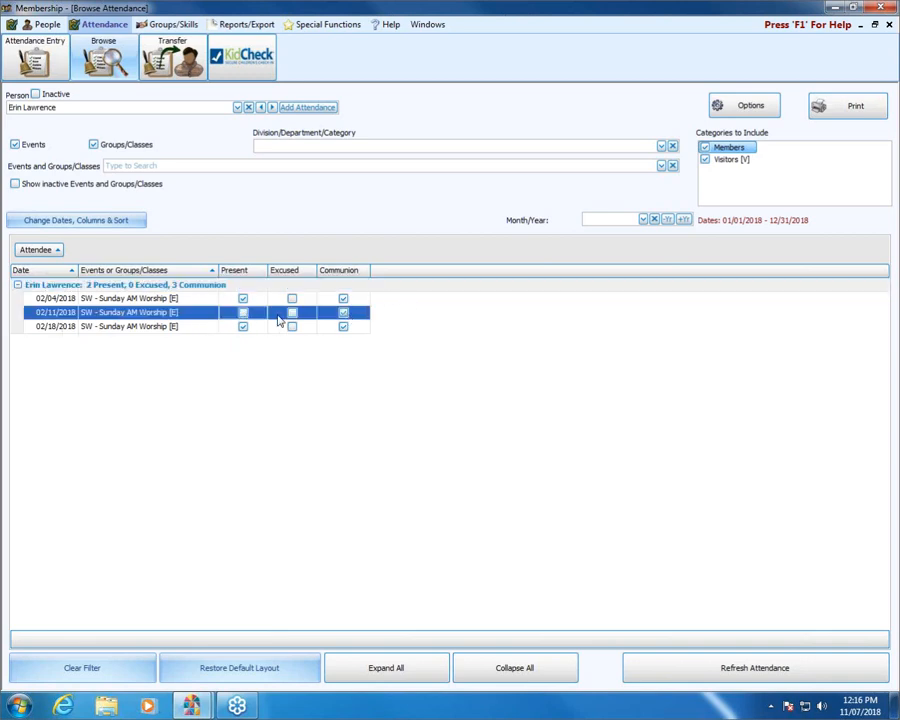
{"action": "left_click", "coordinate": [343, 313]}
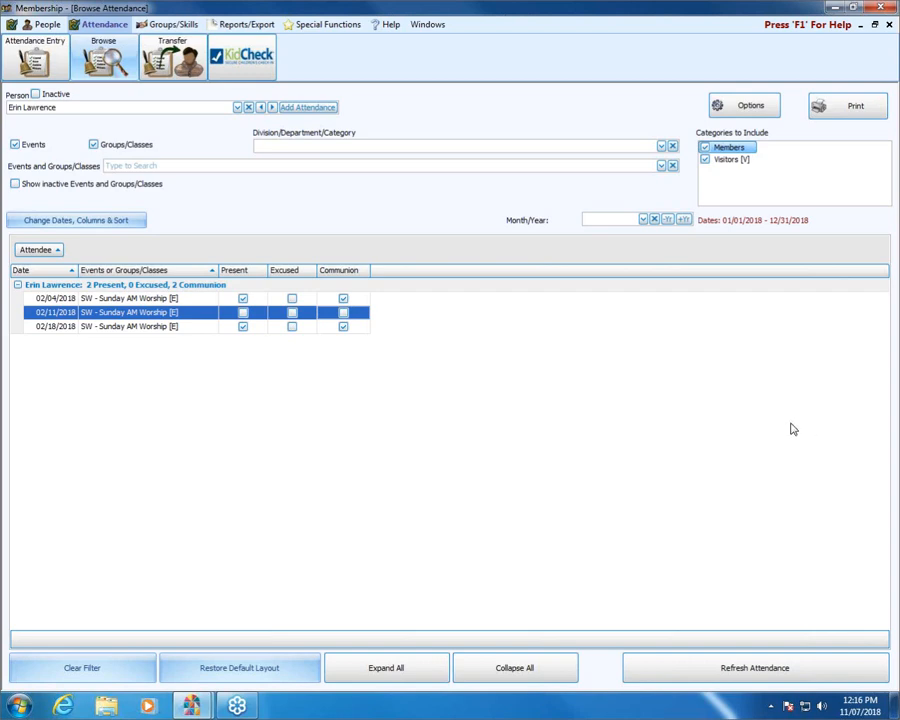
Leave Browse Attendance and load the attendance entry for 1-2 - 1st & 2nd Grades SS dated 10/28/2018
{"action": "left_click", "coordinate": [887, 27]}
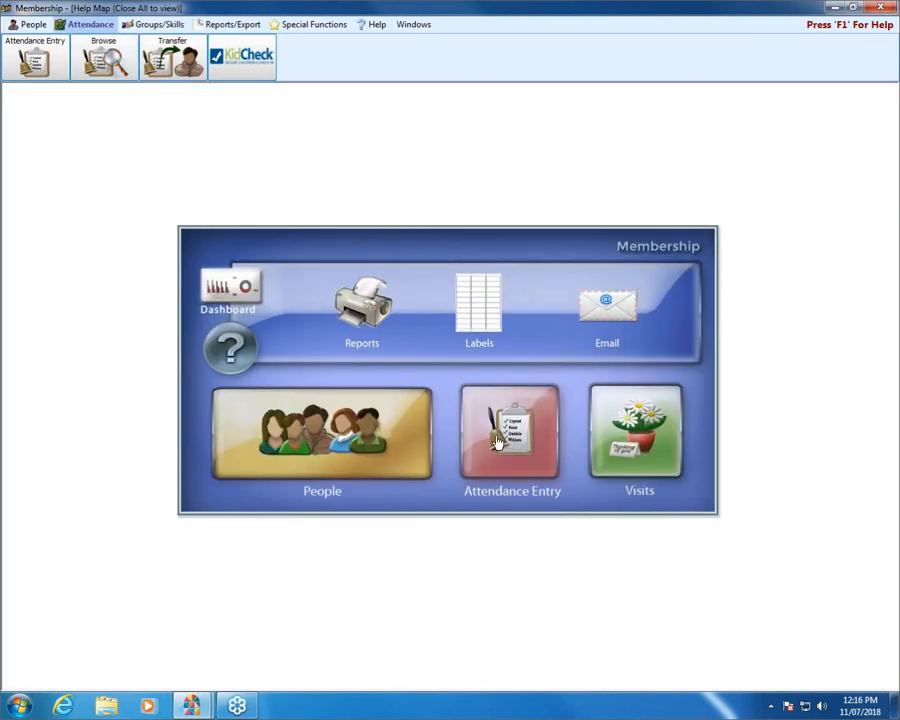
{"action": "left_click", "coordinate": [500, 474]}
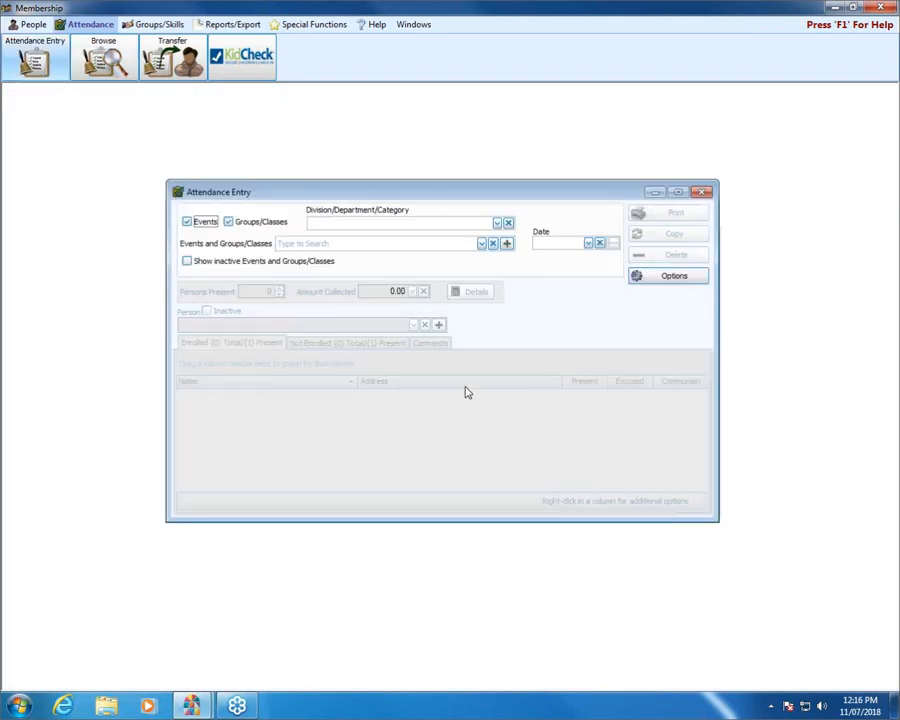
{"action": "left_click", "coordinate": [588, 244]}
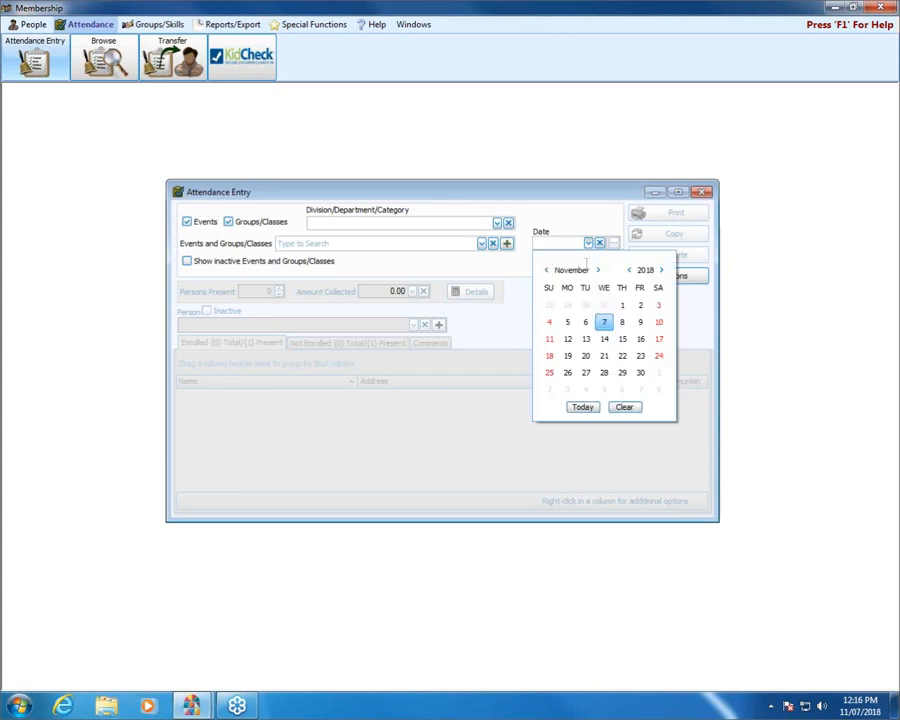
{"action": "left_click", "coordinate": [482, 243]}
{"action": "left_click", "coordinate": [414, 278]}
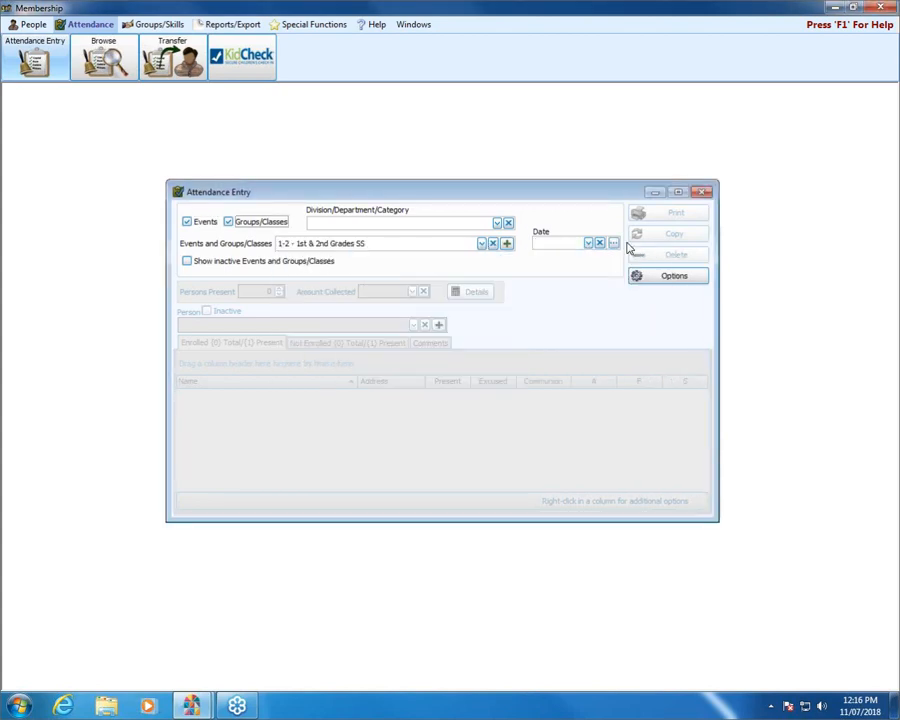
{"action": "left_click", "coordinate": [588, 243]}
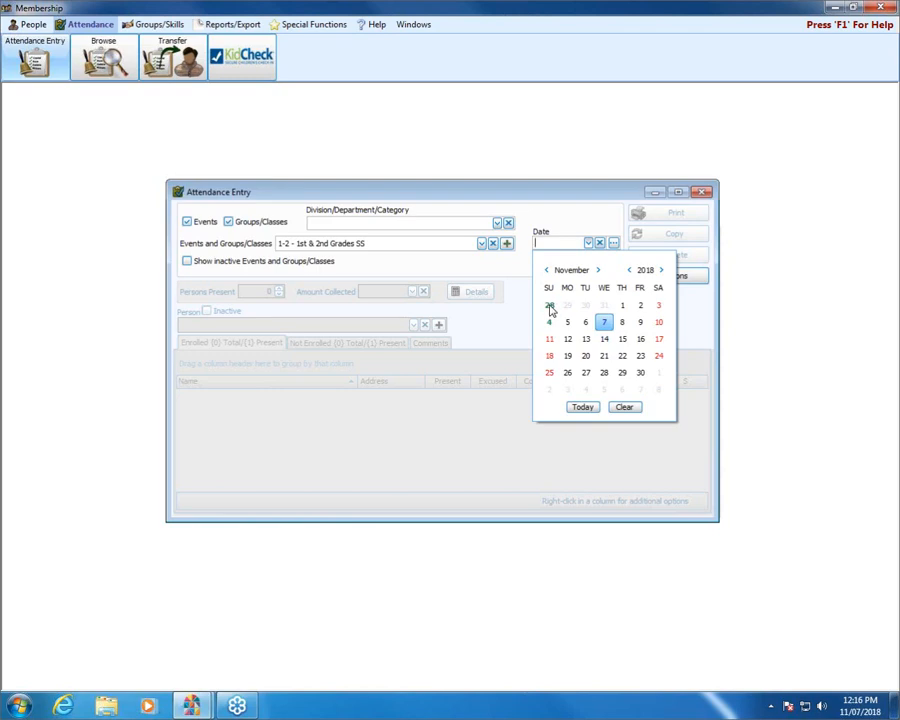
{"action": "left_click", "coordinate": [549, 306]}
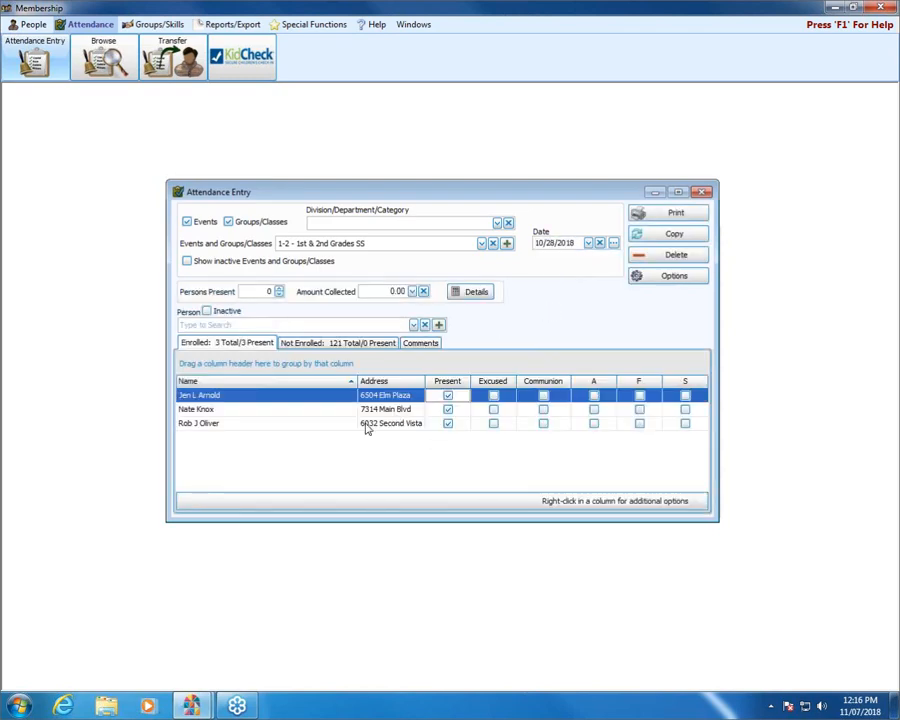
Clear the Present mark for the second enrolled attendee, and return to Browse Attendance
{"action": "left_click", "coordinate": [448, 409]}
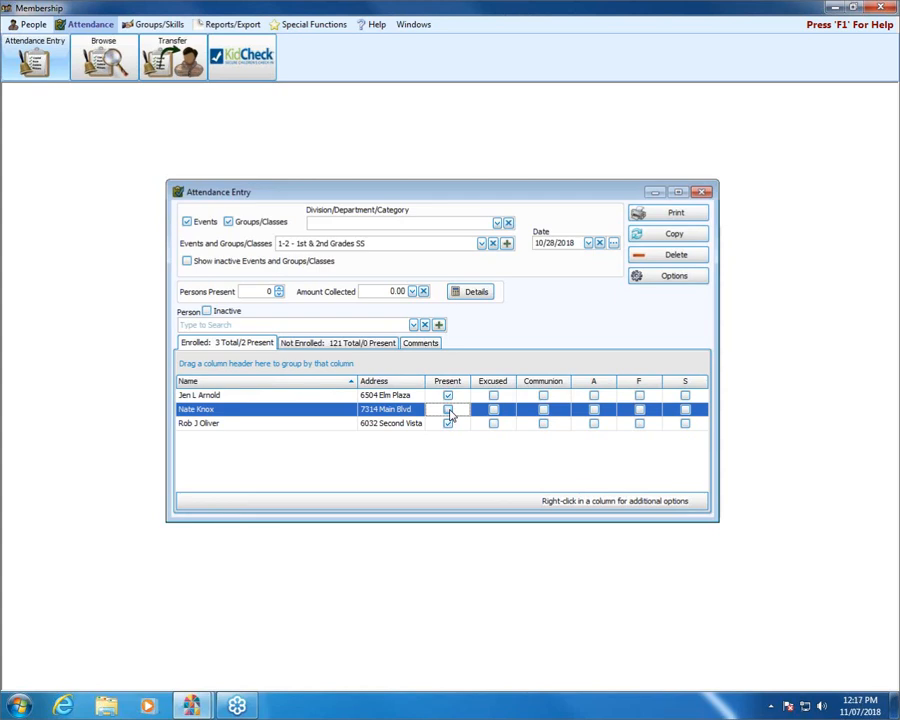
{"action": "left_click", "coordinate": [706, 192]}
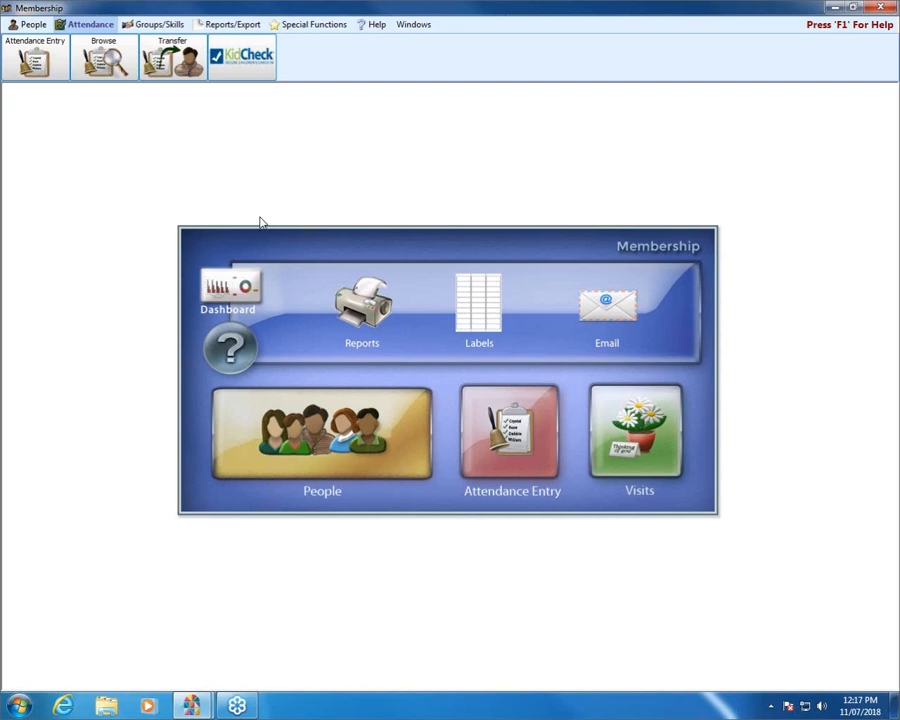
{"action": "left_click", "coordinate": [103, 55]}
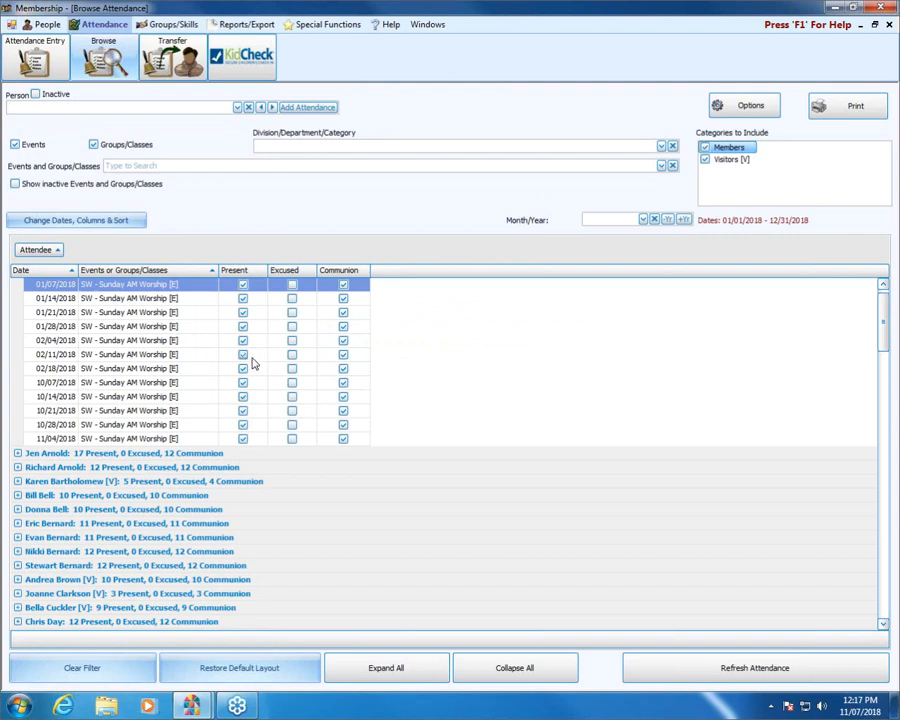
Clear Present and Communion on the first attendee's 02/11/2018 Sunday AM Worship record, and mark both again
{"action": "left_click", "coordinate": [243, 355]}
{"action": "left_click", "coordinate": [343, 356]}
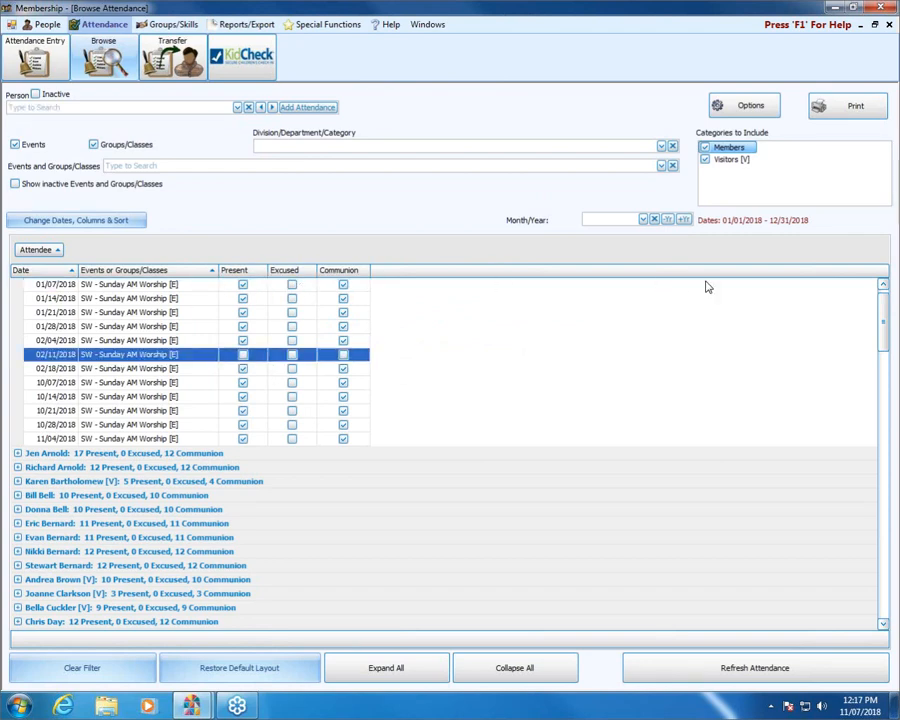
{"action": "scroll", "coordinate": [884, 302], "scroll_direction": "up", "scroll_amount": 1}
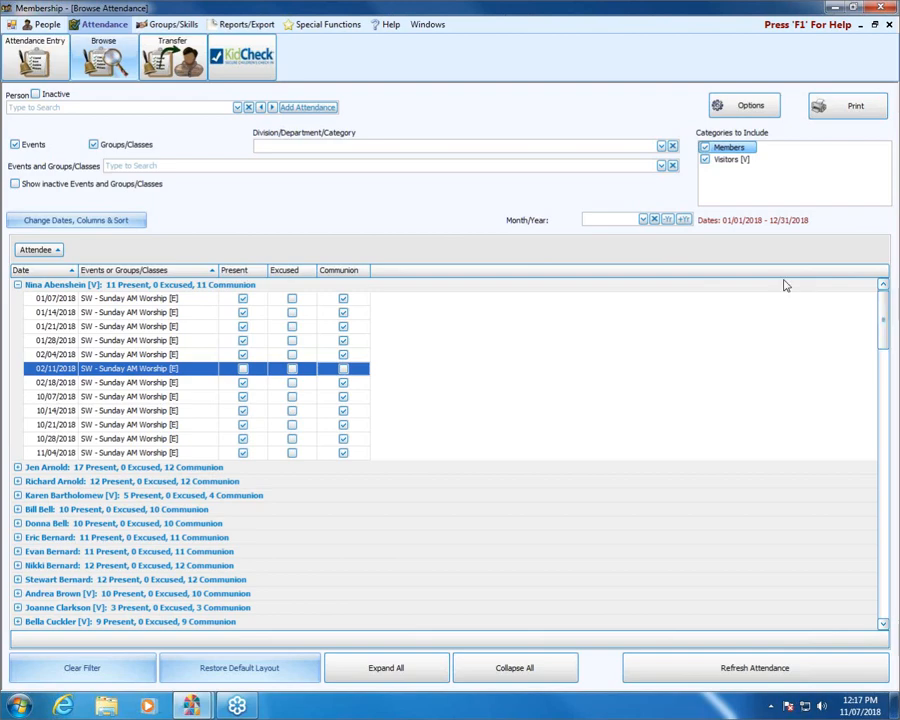
{"action": "left_click", "coordinate": [243, 368]}
Filter to the sixth person in the list, and start adding an attendance record dated 11/07/2018 for them
{"action": "left_click", "coordinate": [237, 108]}
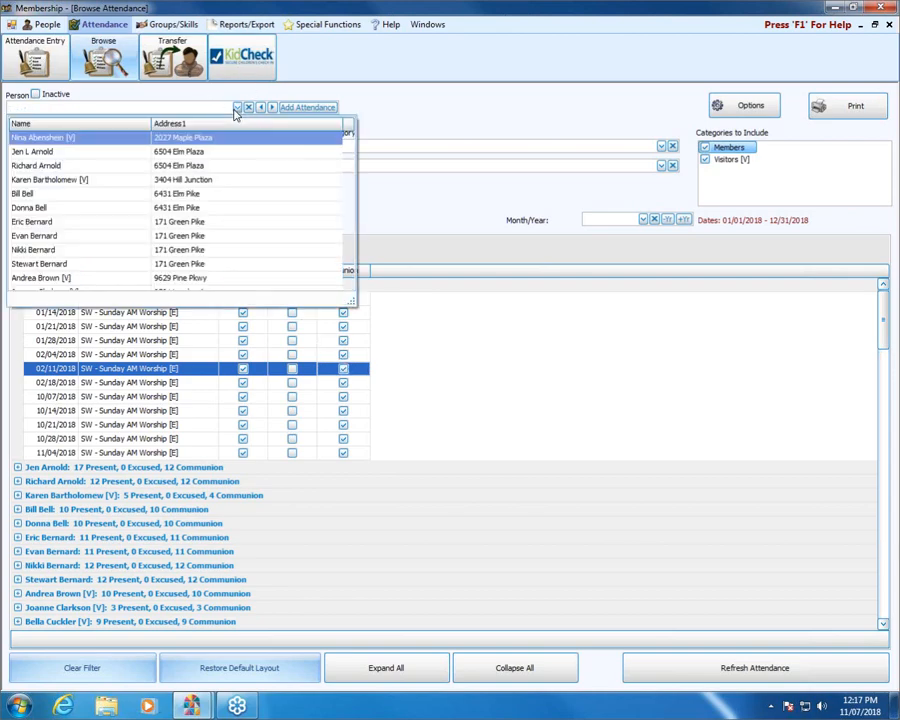
{"action": "left_click", "coordinate": [62, 208]}
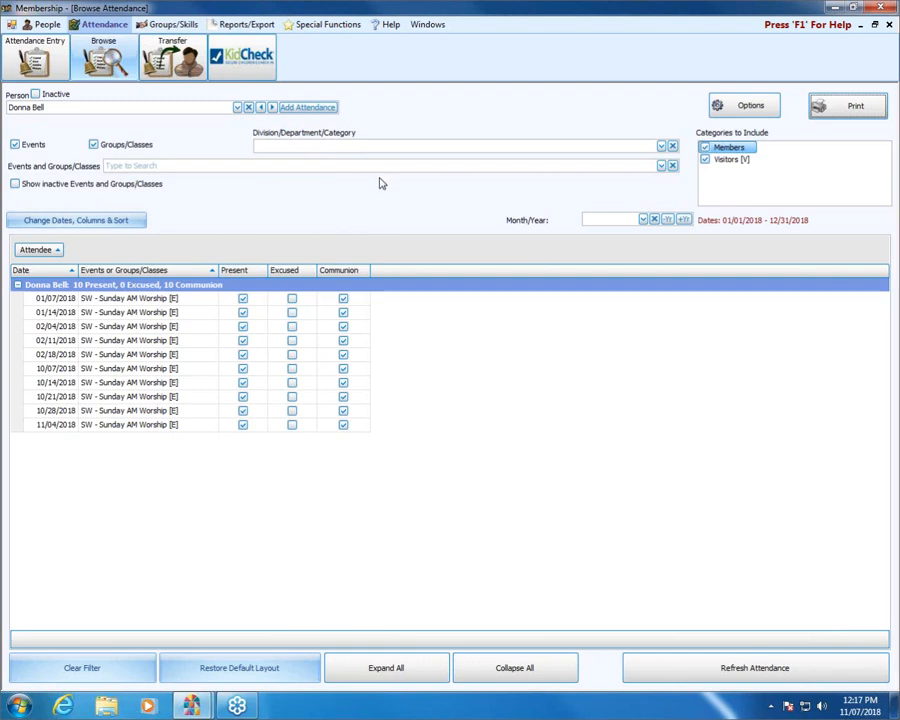
{"action": "left_click", "coordinate": [319, 108]}
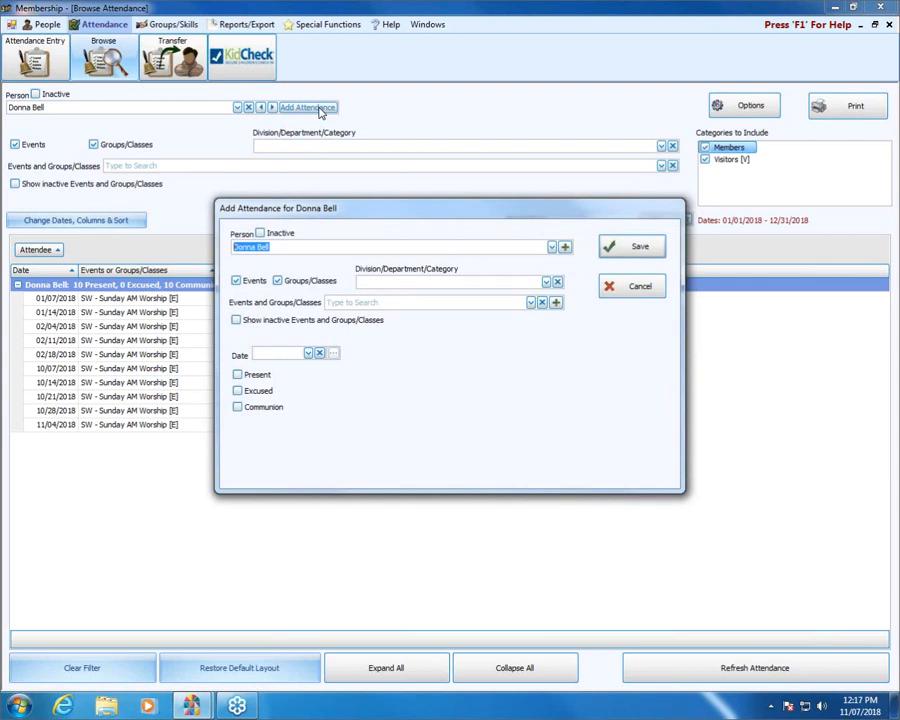
{"action": "left_click", "coordinate": [308, 354]}
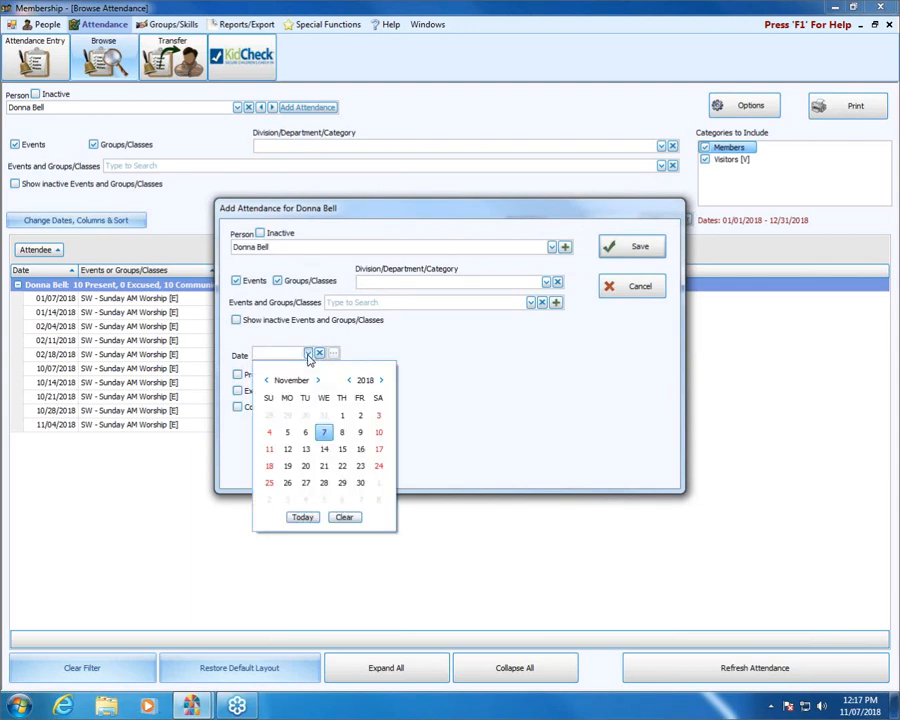
{"action": "left_click", "coordinate": [324, 433]}
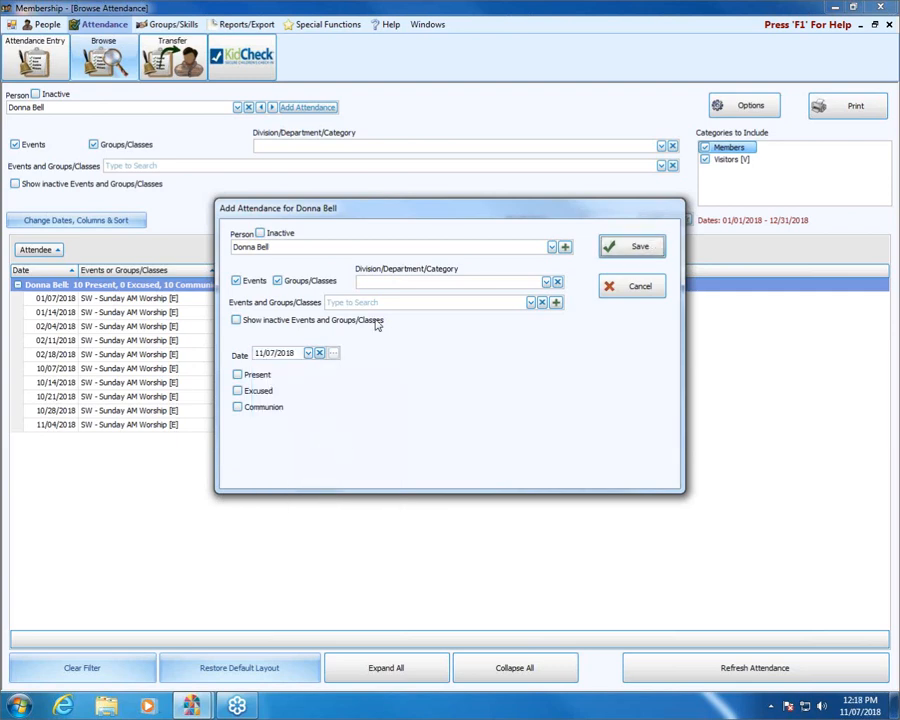
Limit the new record to events only, choose SW - Sunday AM Worship, and mark the person Present
{"action": "left_click", "coordinate": [530, 302]}
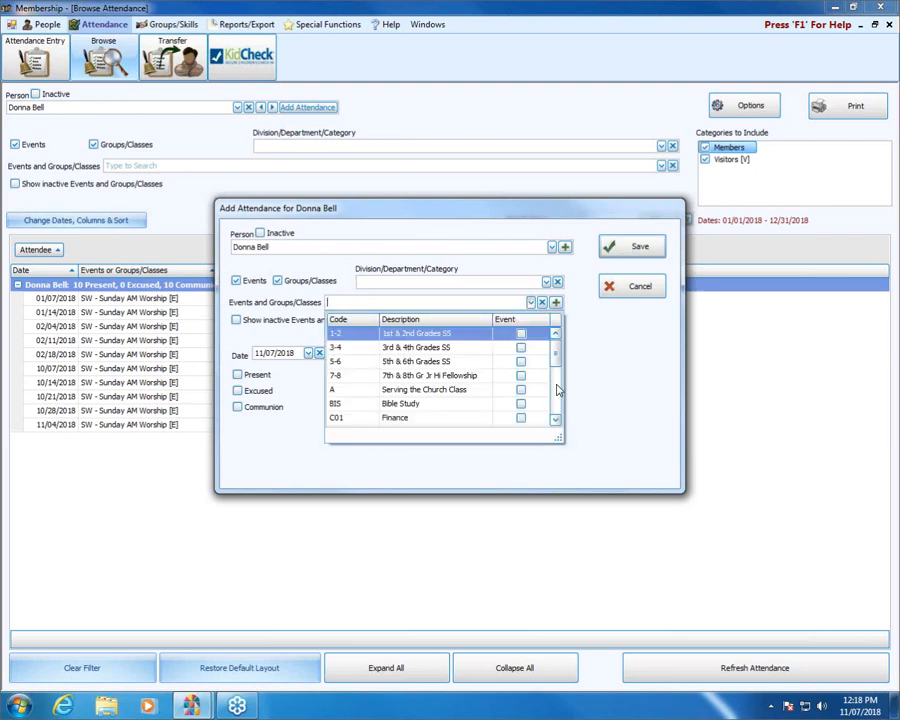
{"action": "scroll", "coordinate": [558, 415], "scroll_direction": "down", "scroll_amount": 3}
{"action": "scroll", "coordinate": [558, 415], "scroll_direction": "down", "scroll_amount": 1}
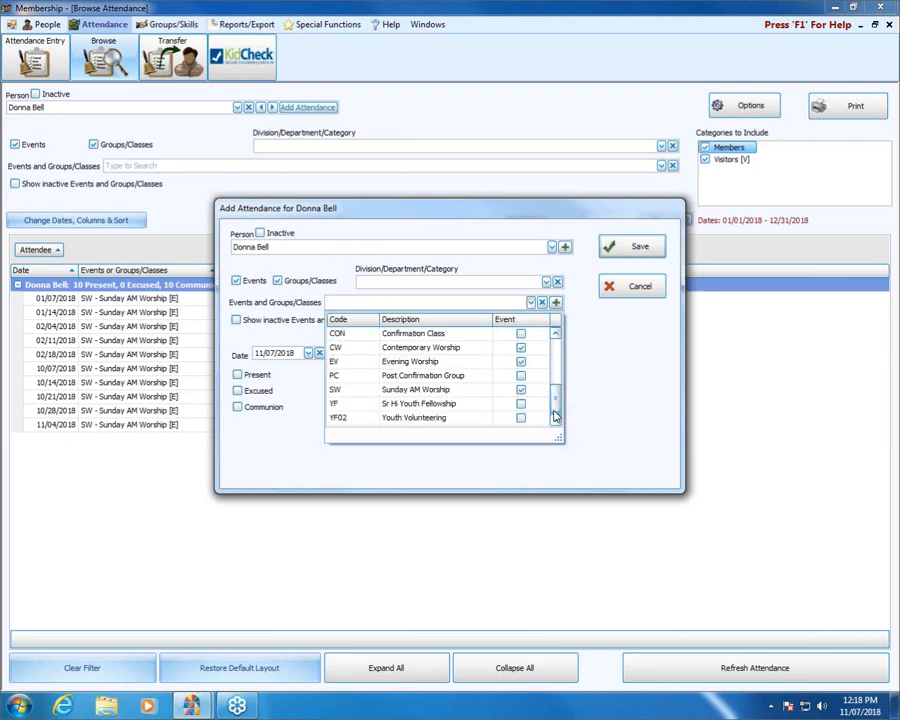
{"action": "scroll", "coordinate": [555, 355], "scroll_direction": "up", "scroll_amount": 3}
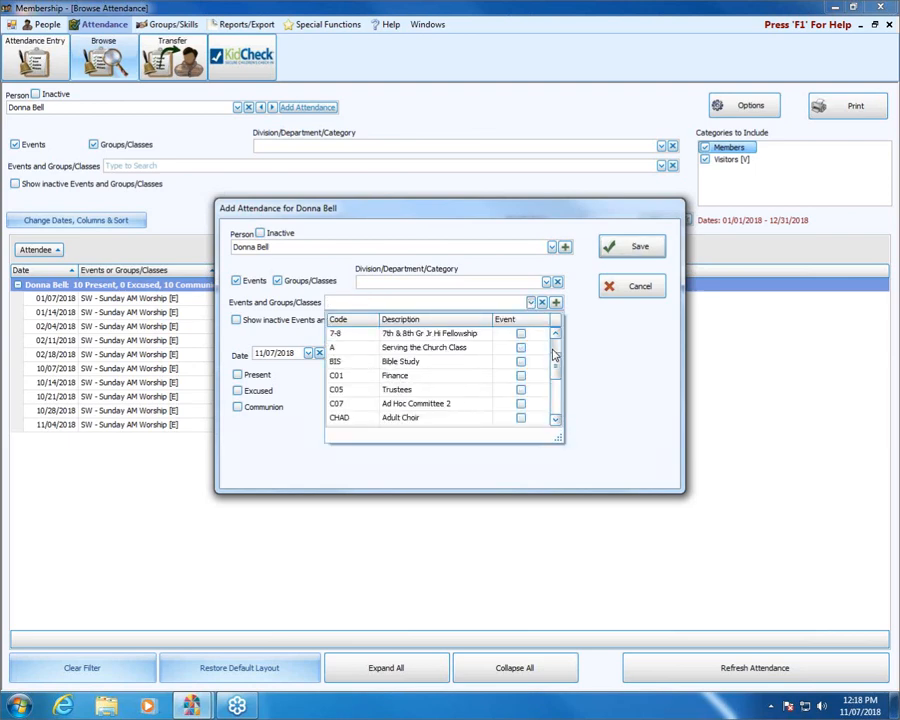
{"action": "left_click", "coordinate": [279, 282]}
{"action": "left_click", "coordinate": [529, 302]}
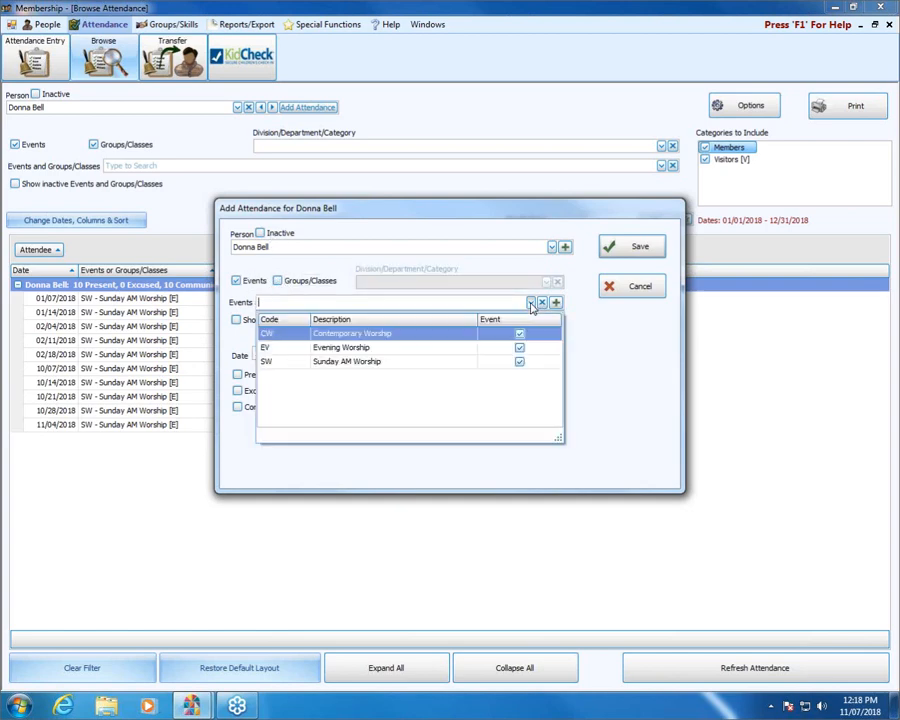
{"action": "left_click", "coordinate": [354, 368]}
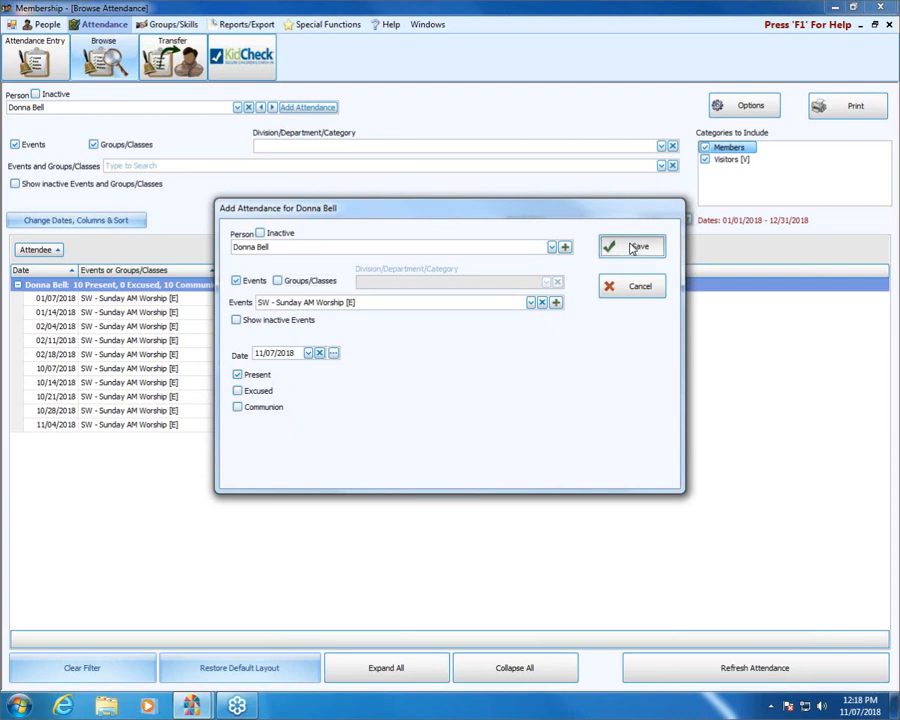
Change the new record's event to CW - Contemporary Worship and save it
{"action": "left_click", "coordinate": [530, 302]}
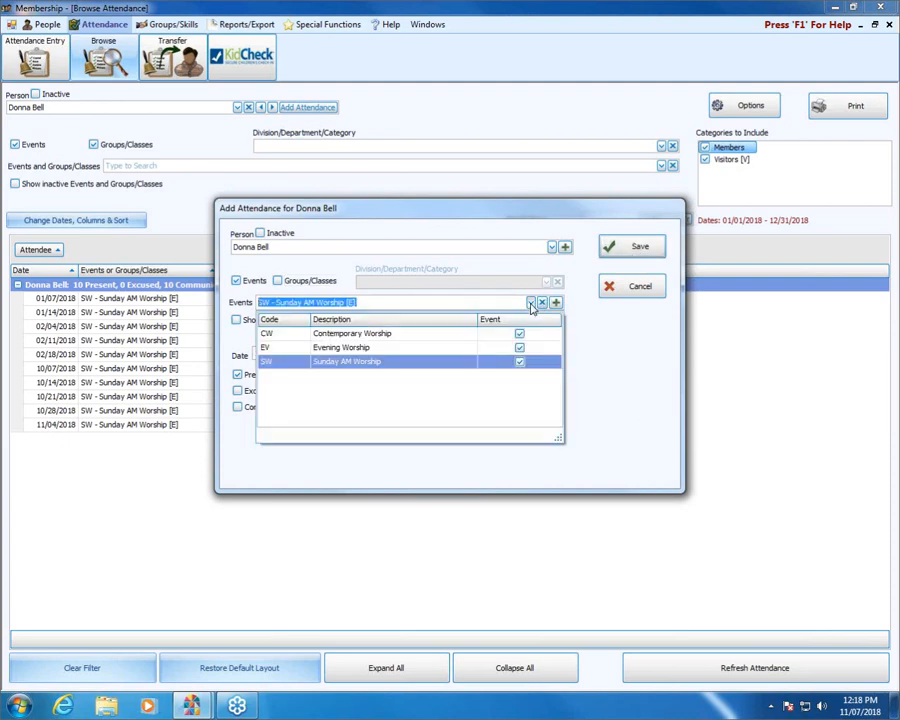
{"action": "left_click", "coordinate": [355, 333]}
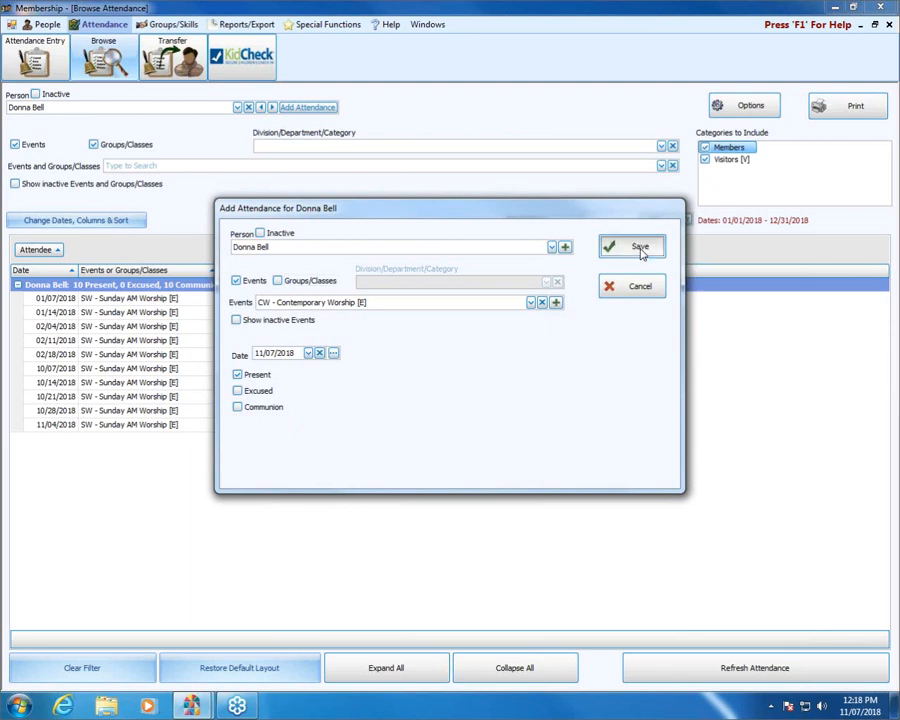
{"action": "left_click", "coordinate": [640, 250]}
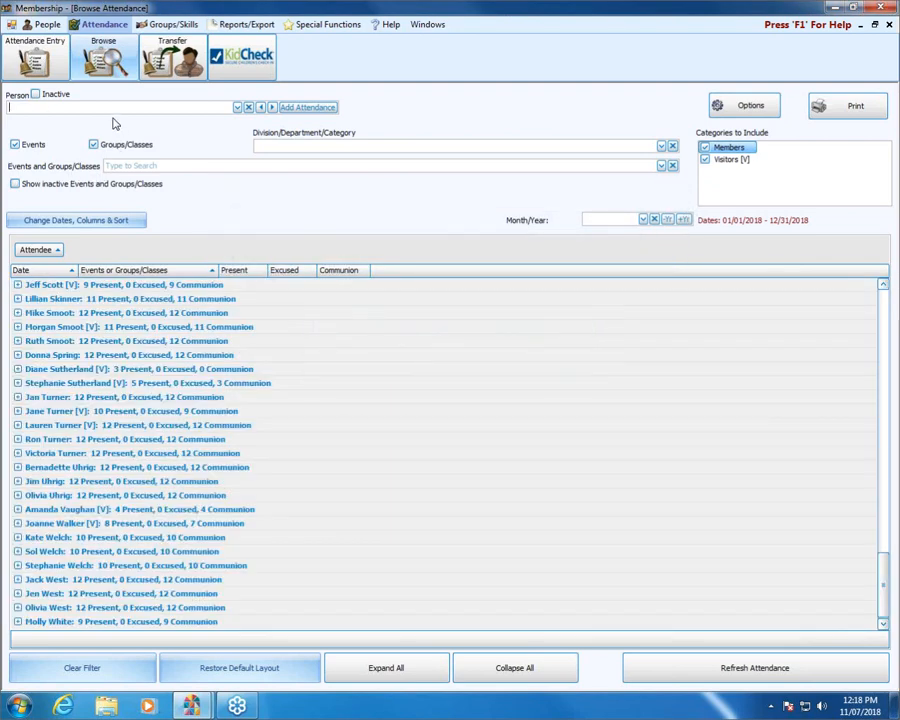
Filter the attendance grid to the sixth person in the list, view their records, and collapse the group
{"action": "left_click", "coordinate": [237, 107]}
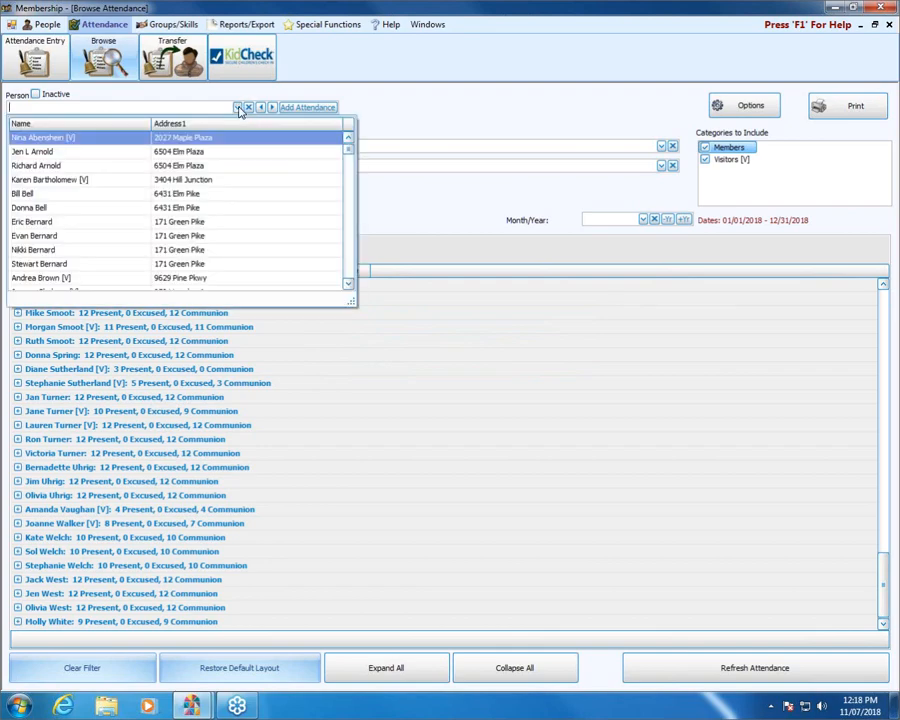
{"action": "left_click", "coordinate": [72, 207]}
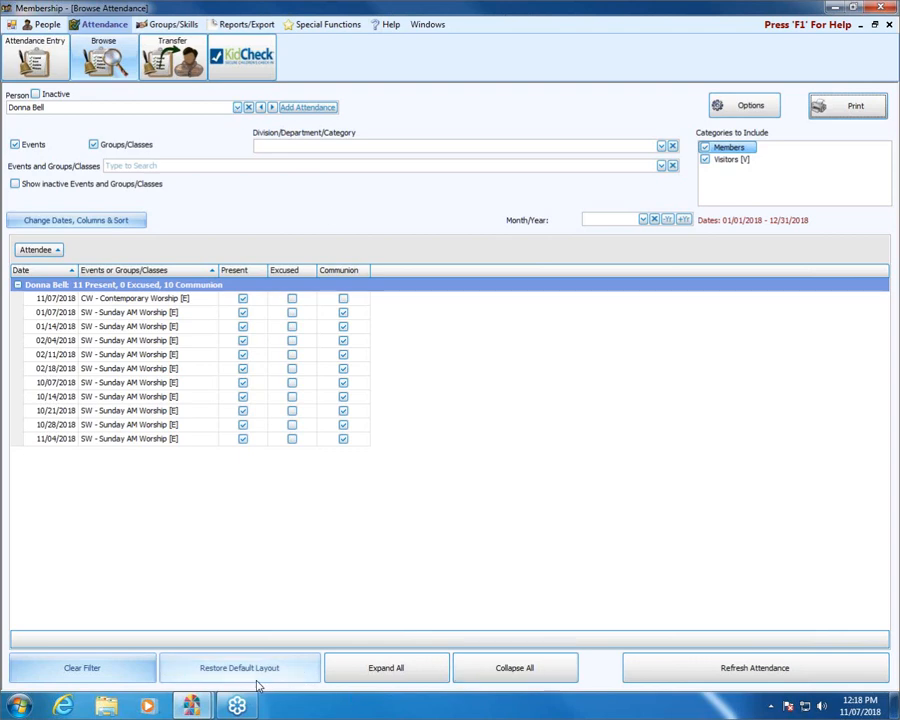
{"action": "double_click", "coordinate": [112, 287]}
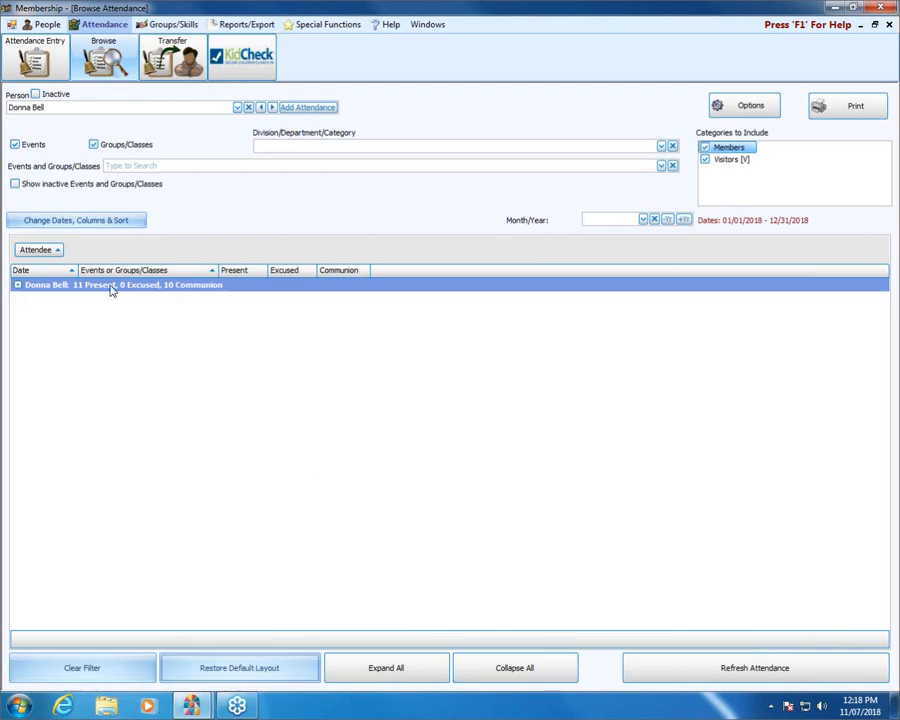
Filter attendance to 1-2 - 1st & 2nd Grades SS for all people, and expand every attendee's records
{"action": "left_click", "coordinate": [661, 165]}
{"action": "left_click", "coordinate": [279, 210]}
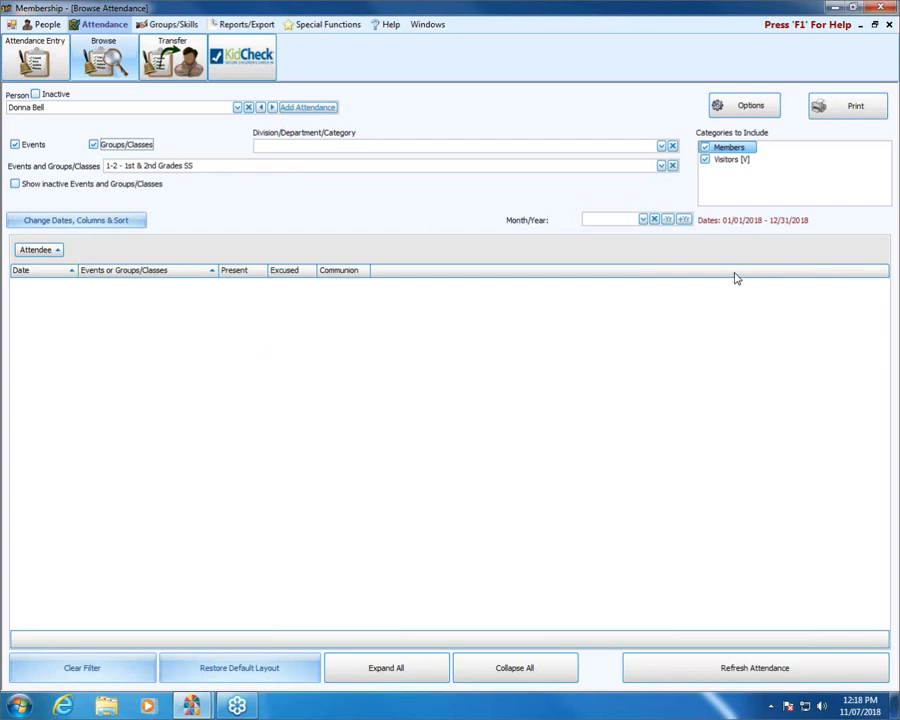
{"action": "left_click", "coordinate": [249, 107]}
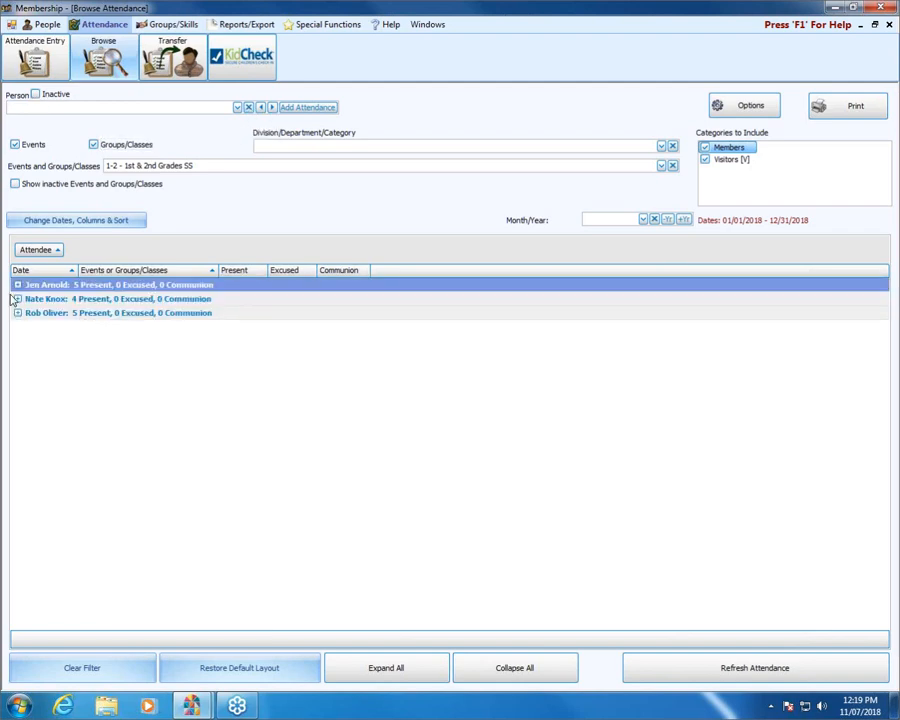
{"action": "left_click", "coordinate": [17, 285]}
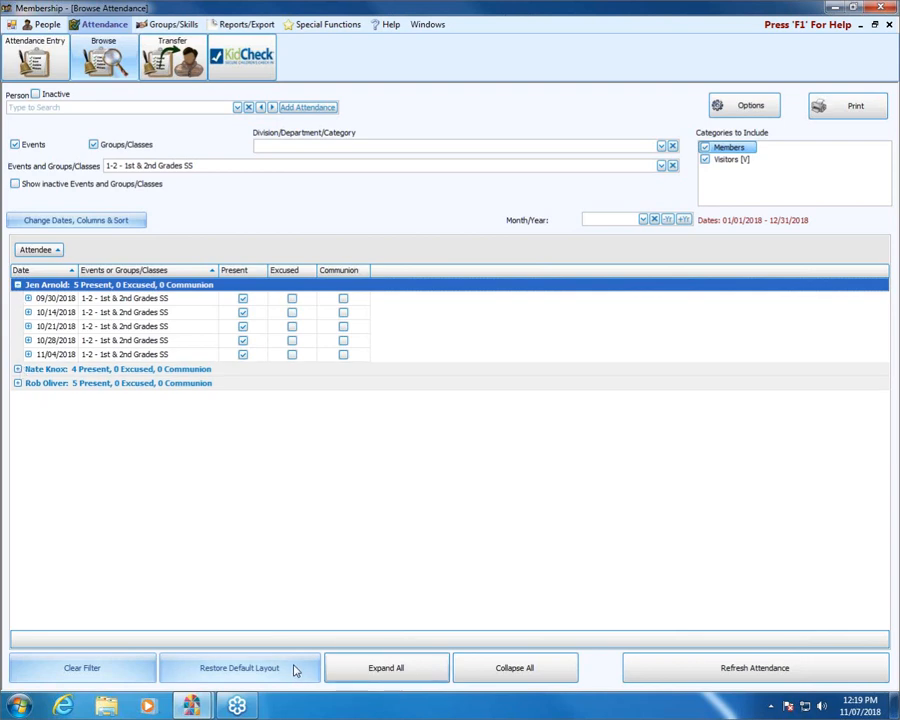
{"action": "left_click", "coordinate": [364, 669]}
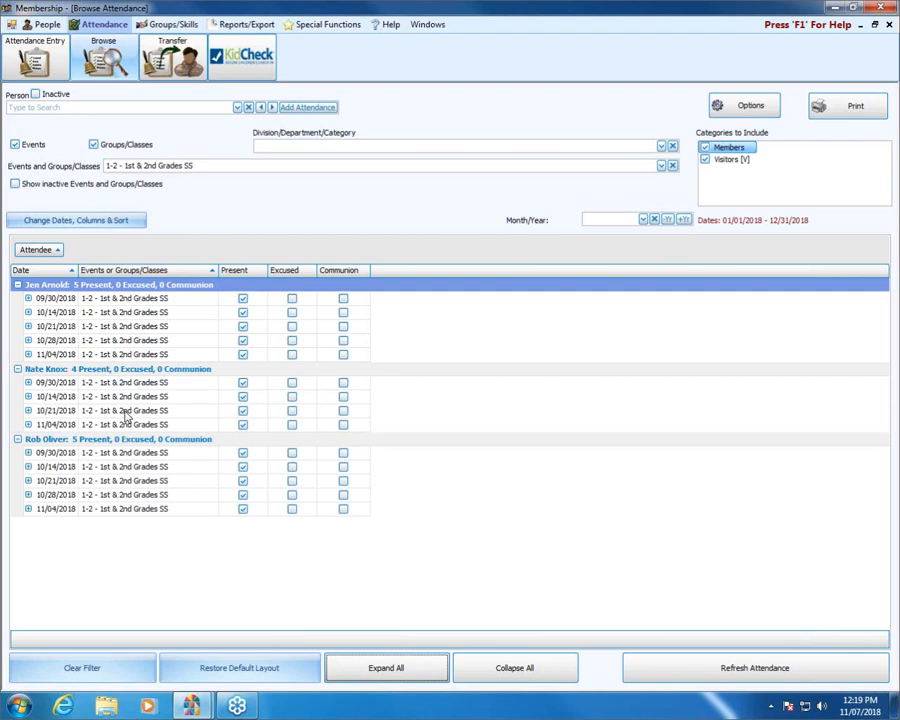
Set the attendance report's page header font size to 12 in bold Times New Roman, and apply the report setup
{"action": "left_click", "coordinate": [73, 227]}
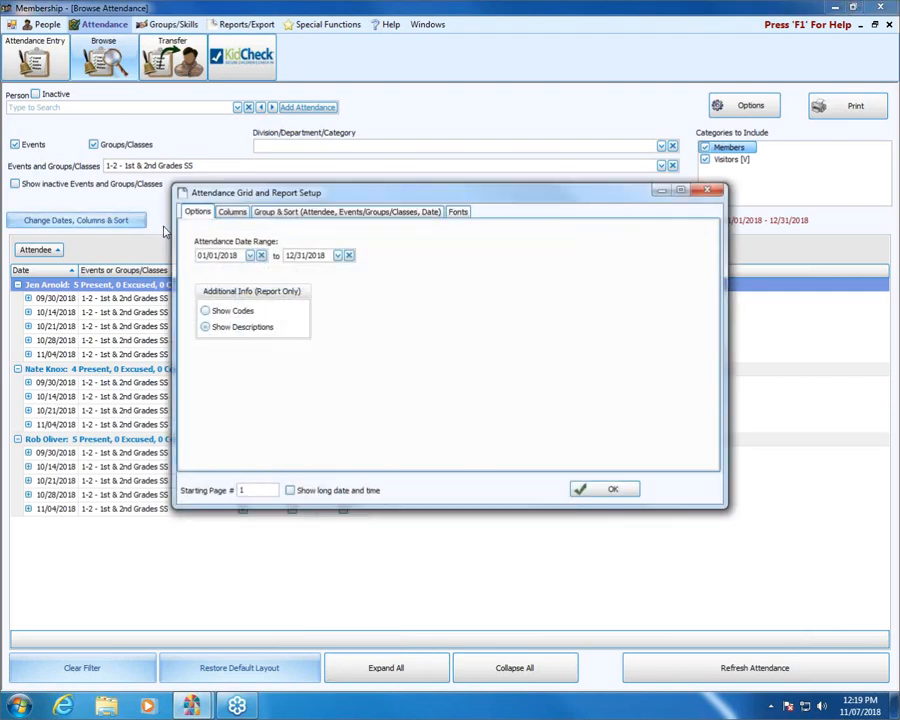
{"action": "left_click", "coordinate": [236, 212]}
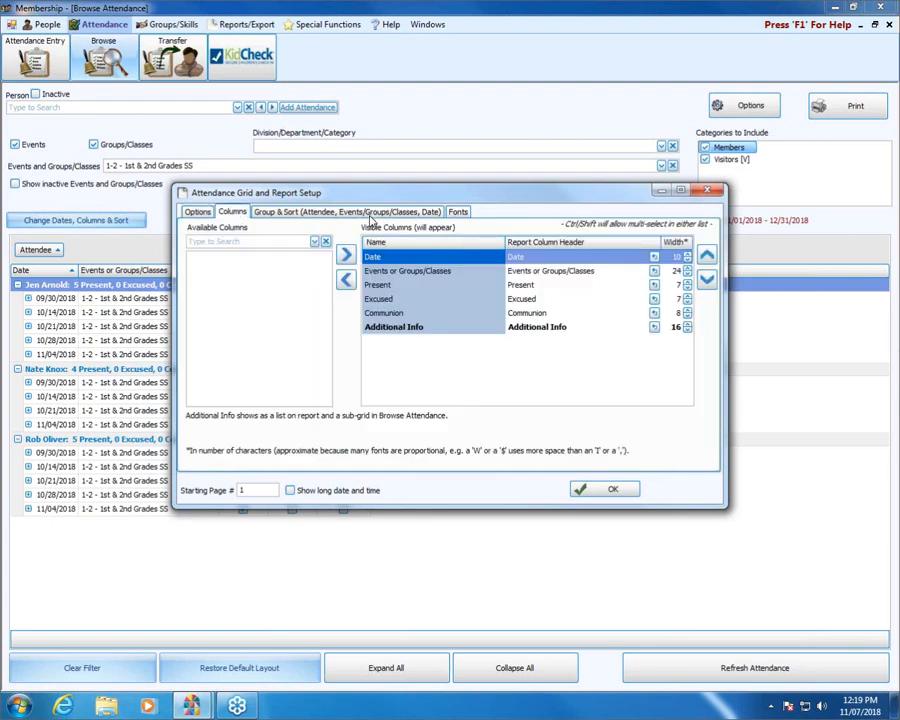
{"action": "left_click", "coordinate": [459, 212]}
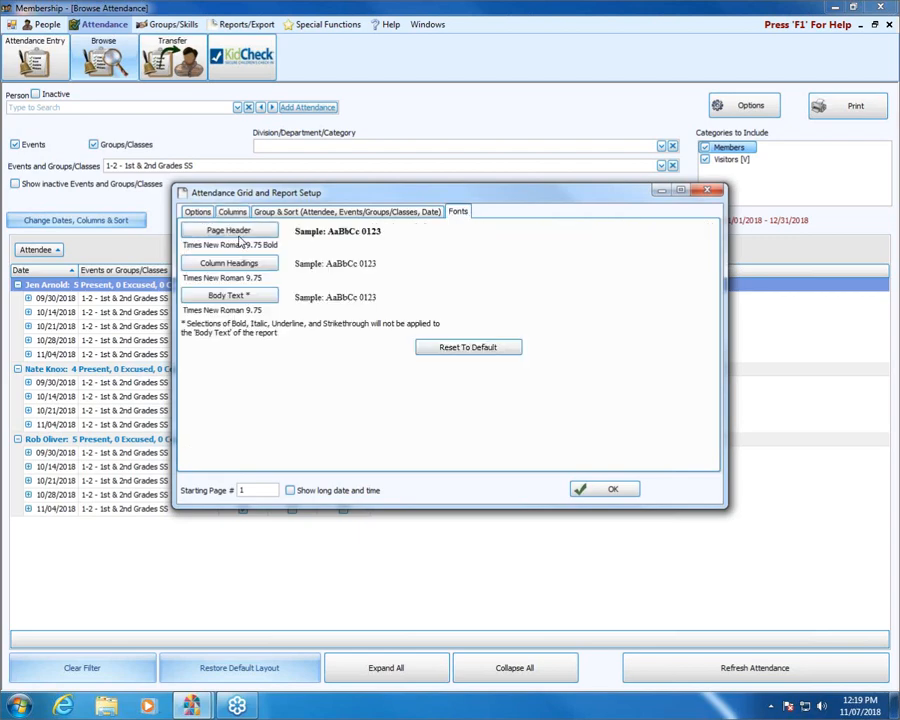
{"action": "left_click", "coordinate": [233, 229]}
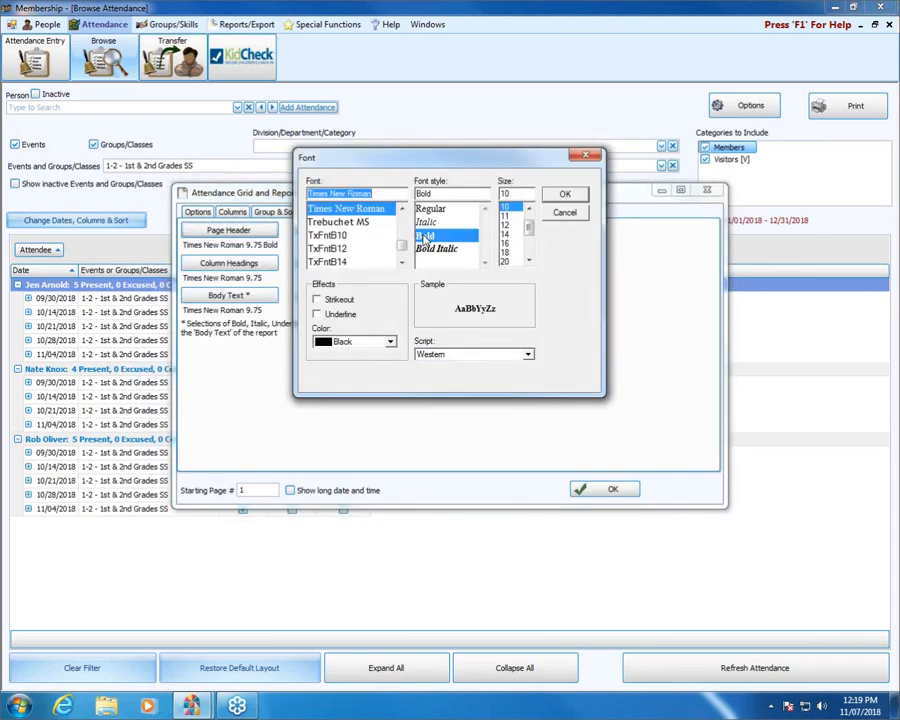
{"action": "left_click", "coordinate": [506, 227]}
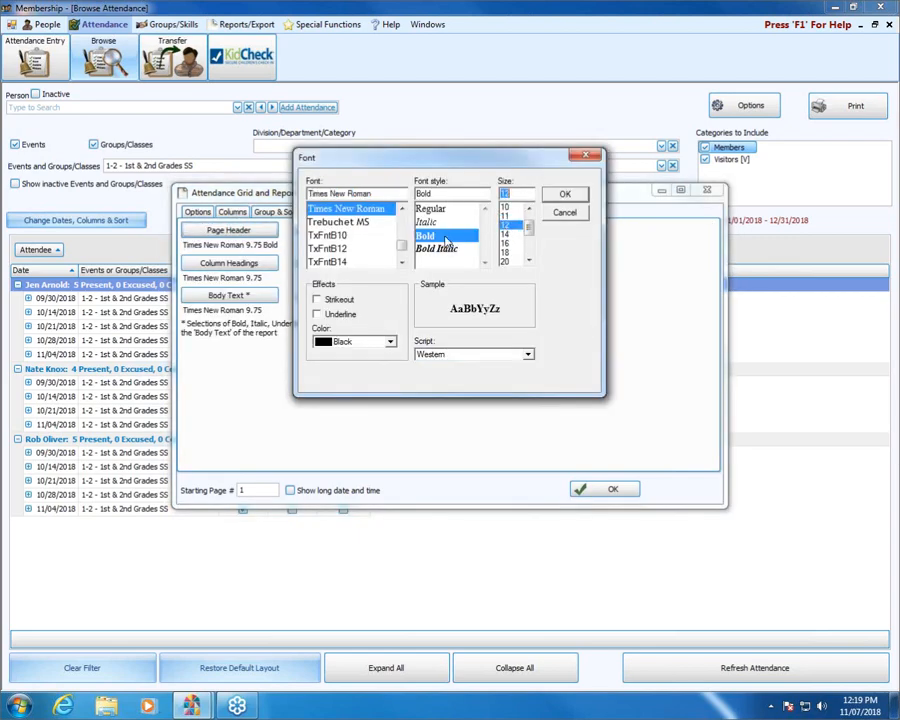
{"action": "left_click", "coordinate": [567, 195]}
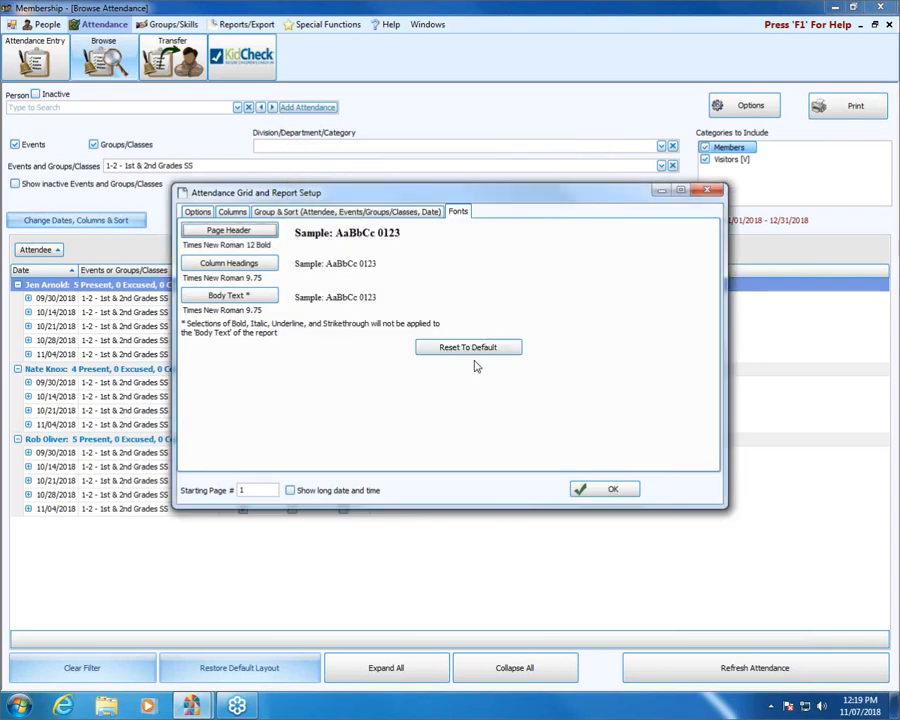
{"action": "left_click", "coordinate": [609, 493]}
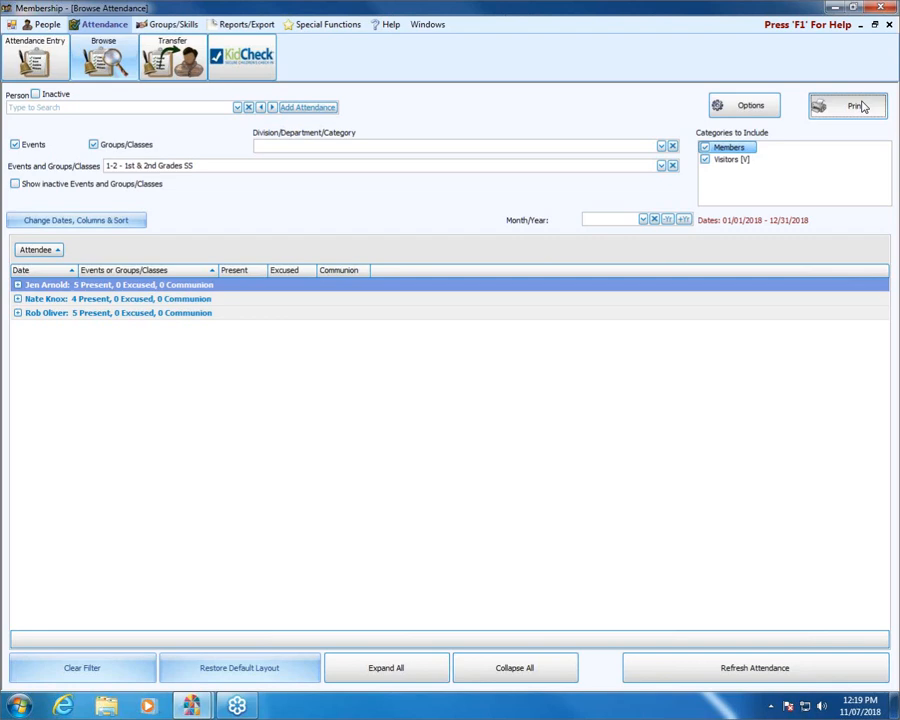
Preview the printed attendance report for 1st & 2nd Grades SS, and close the preview
{"action": "left_click", "coordinate": [862, 107]}
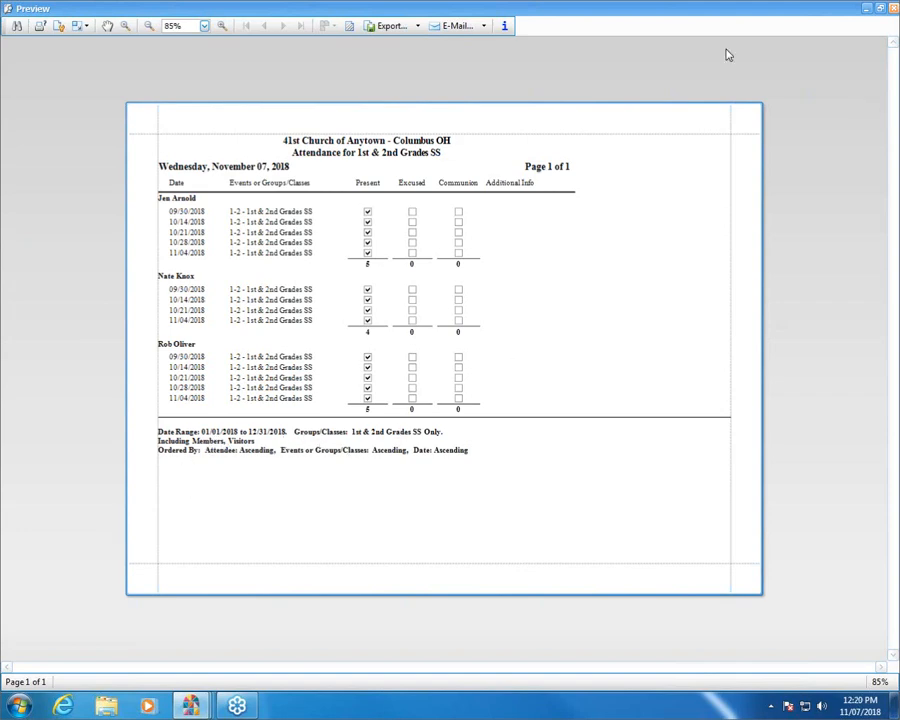
{"action": "left_click", "coordinate": [894, 8]}
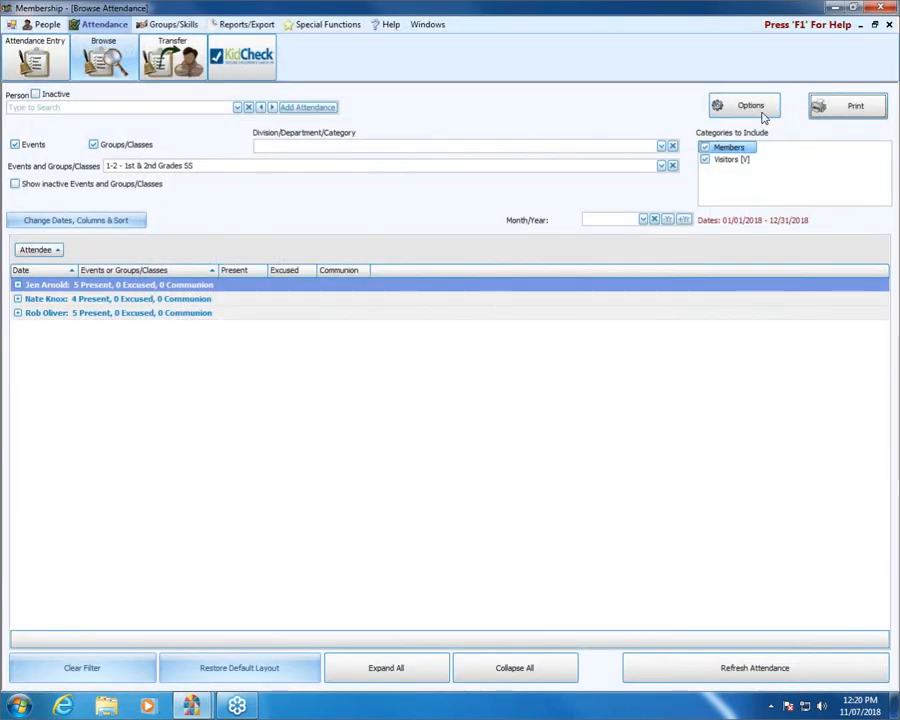
Review the Attendance Options for communion tracking, excused absence tracking and field labels, and accept them as they are
{"action": "left_click", "coordinate": [750, 107]}
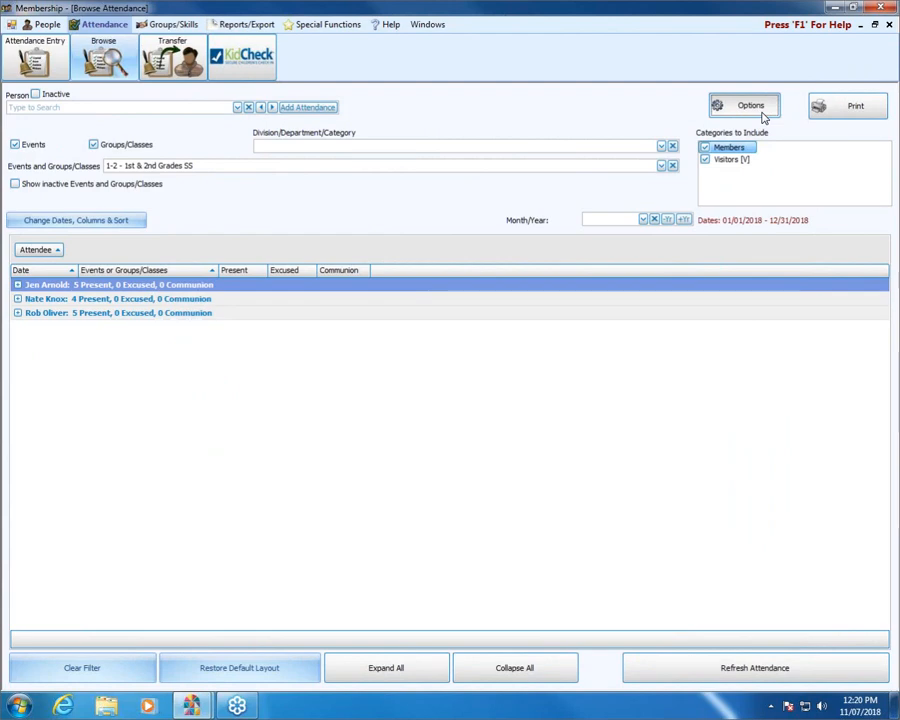
{"action": "left_click", "coordinate": [762, 115]}
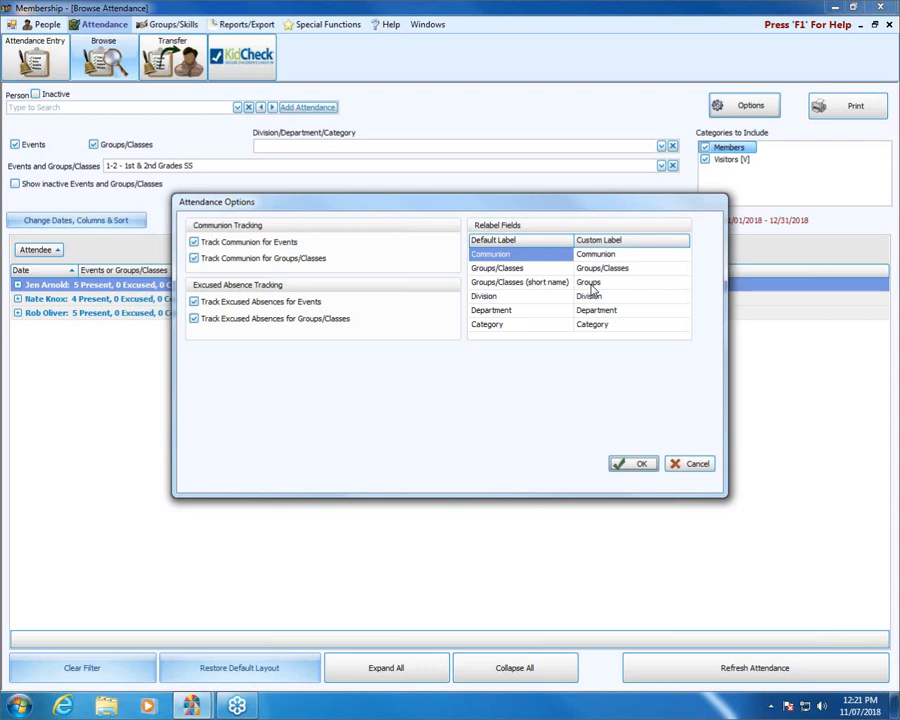
{"action": "left_click", "coordinate": [641, 464]}
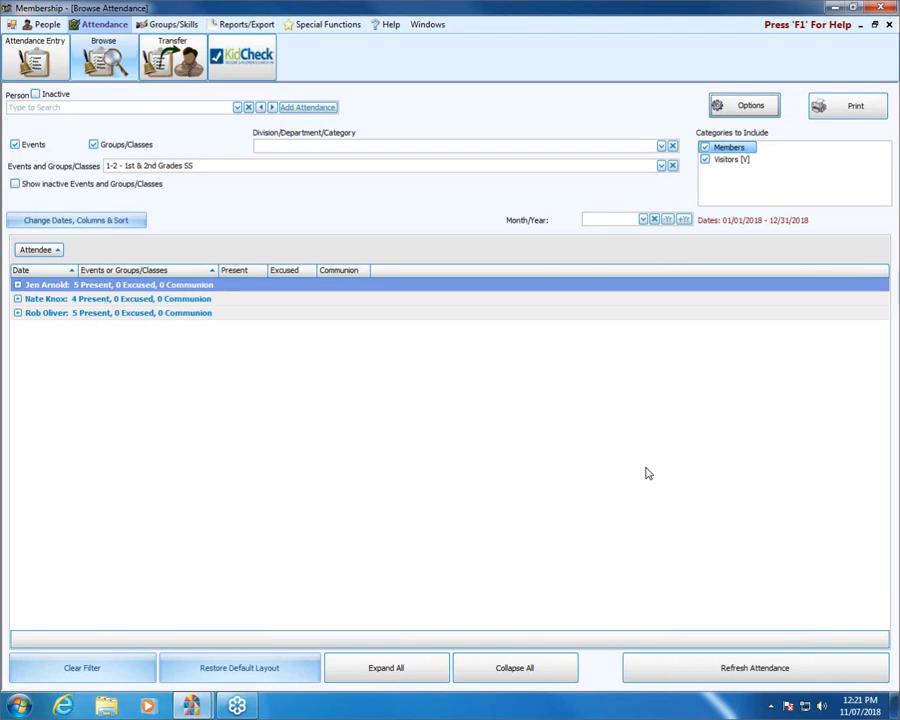
Close Browse Attendance and exit the Membership module
{"action": "left_click", "coordinate": [879, 10]}
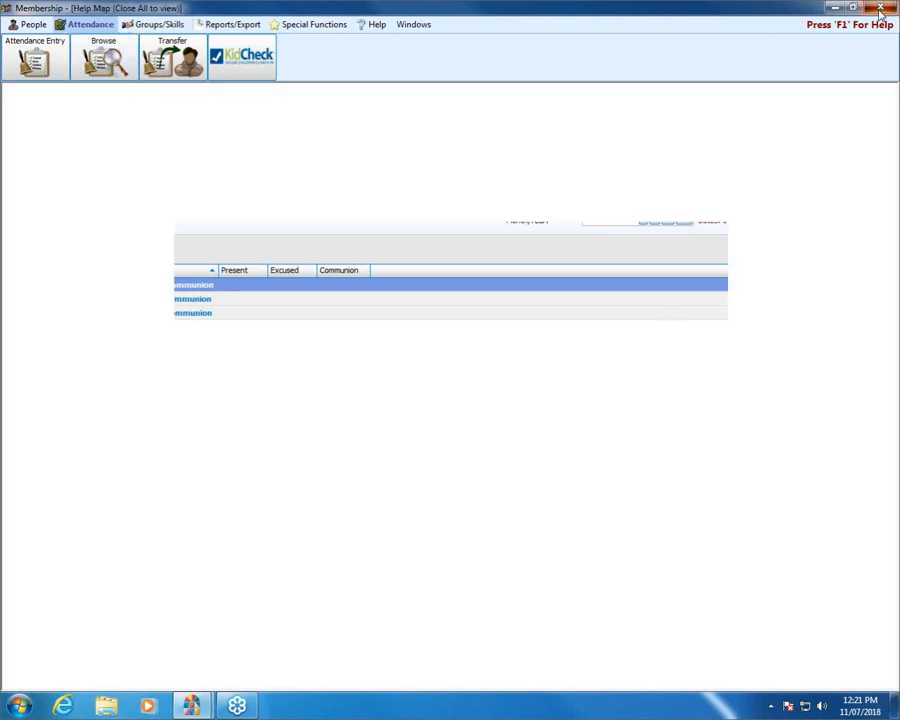
{"action": "left_click", "coordinate": [879, 10]}
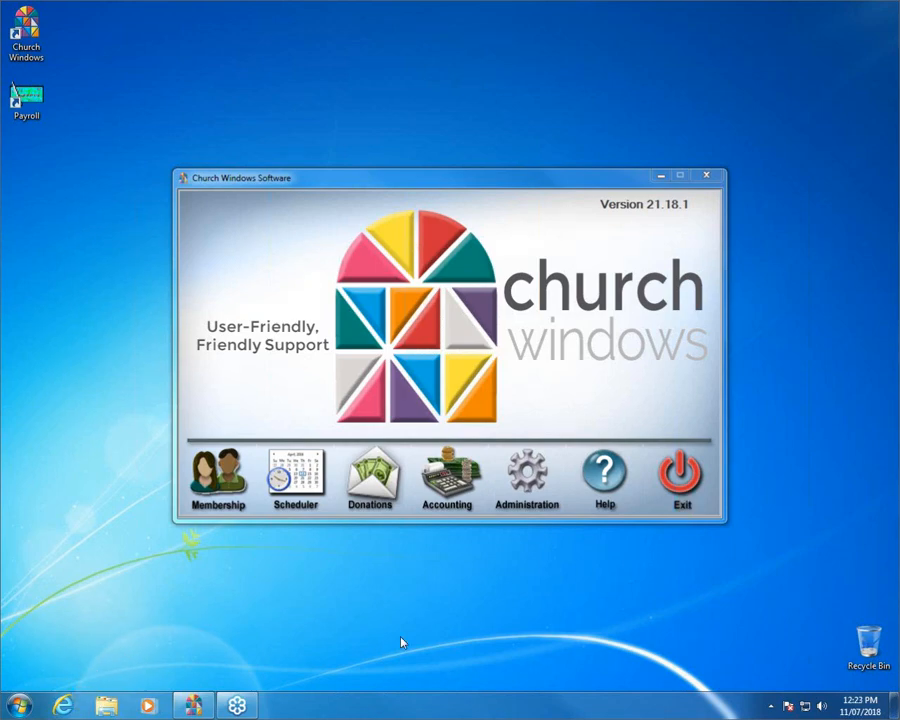
{"action": "left_click", "coordinate": [63, 705]}
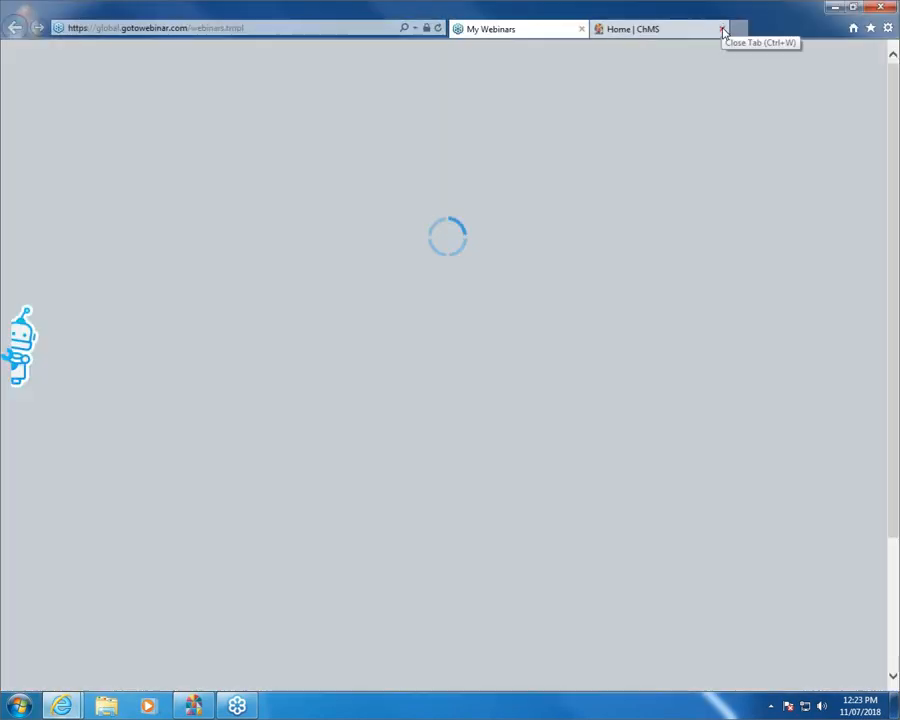
{"action": "left_click", "coordinate": [723, 32]}
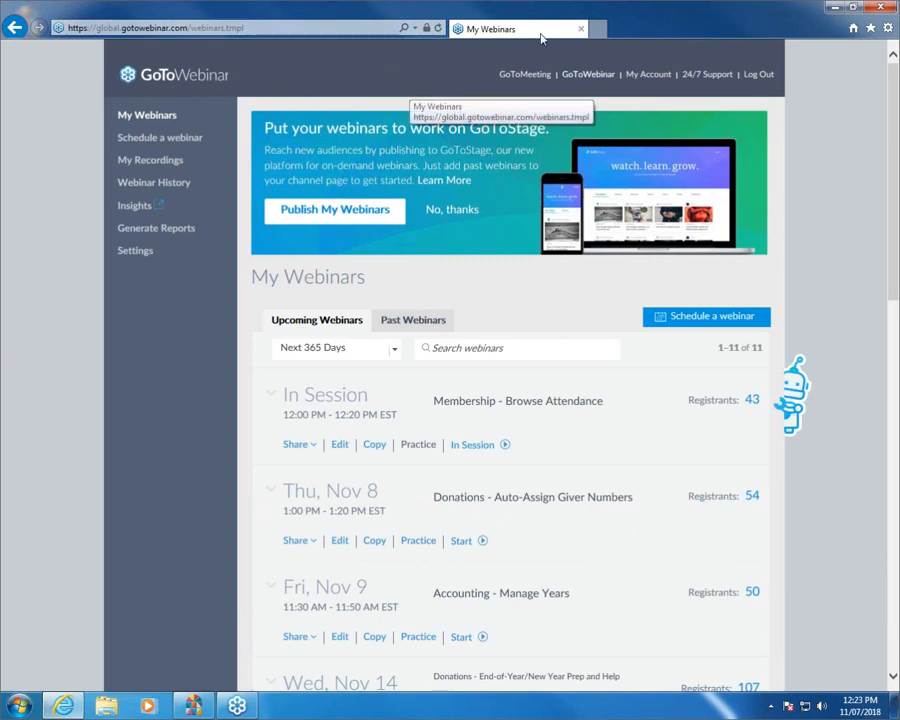
{"action": "left_click", "coordinate": [394, 28]}
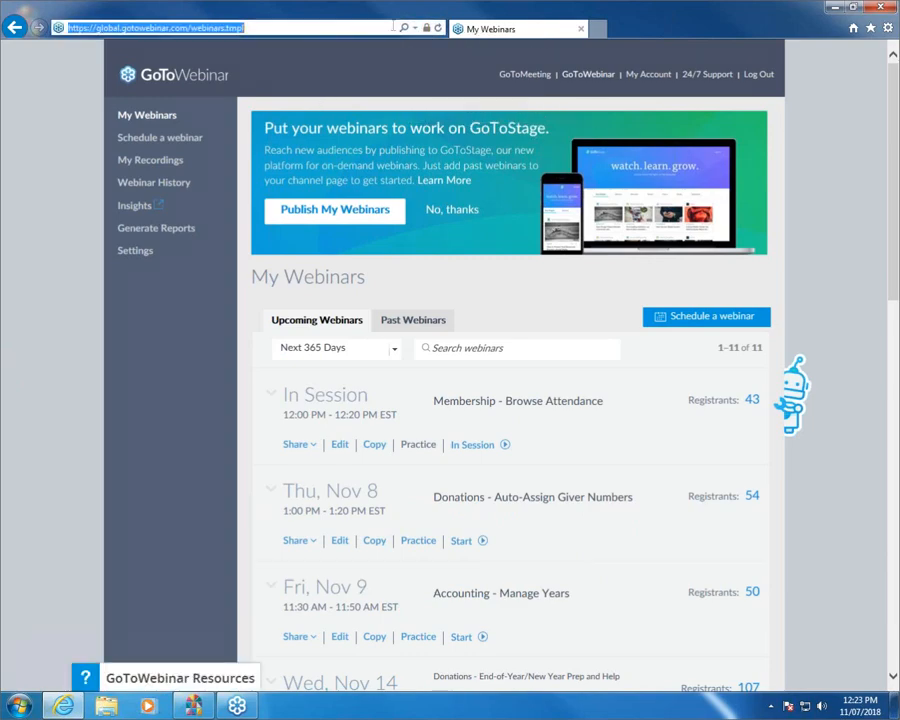
{"action": "type", "text": "www"}
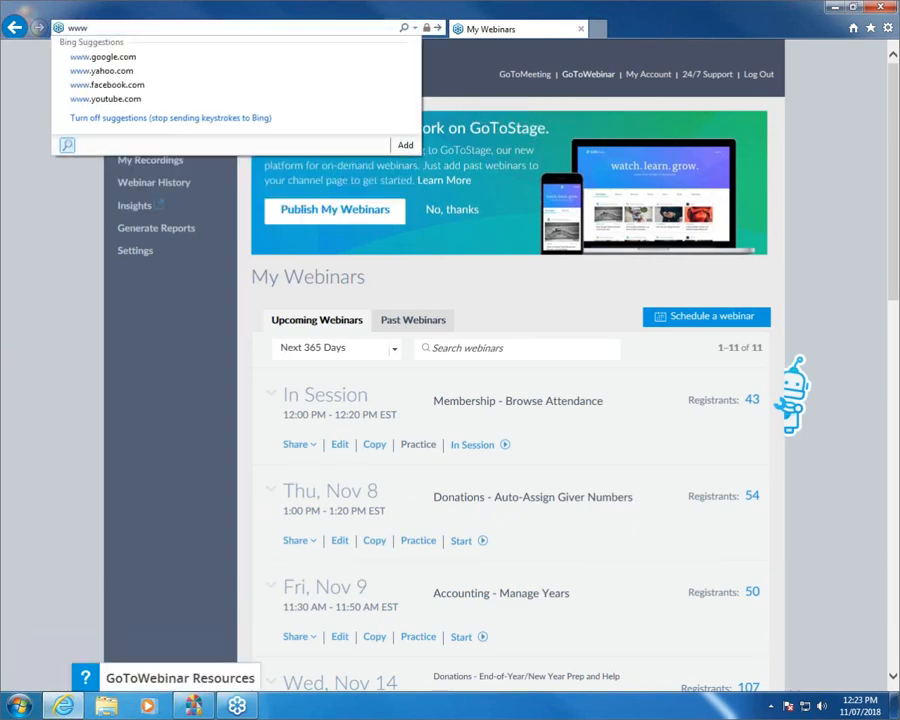
{"action": "type", "text": ".churchwindows.com/"}
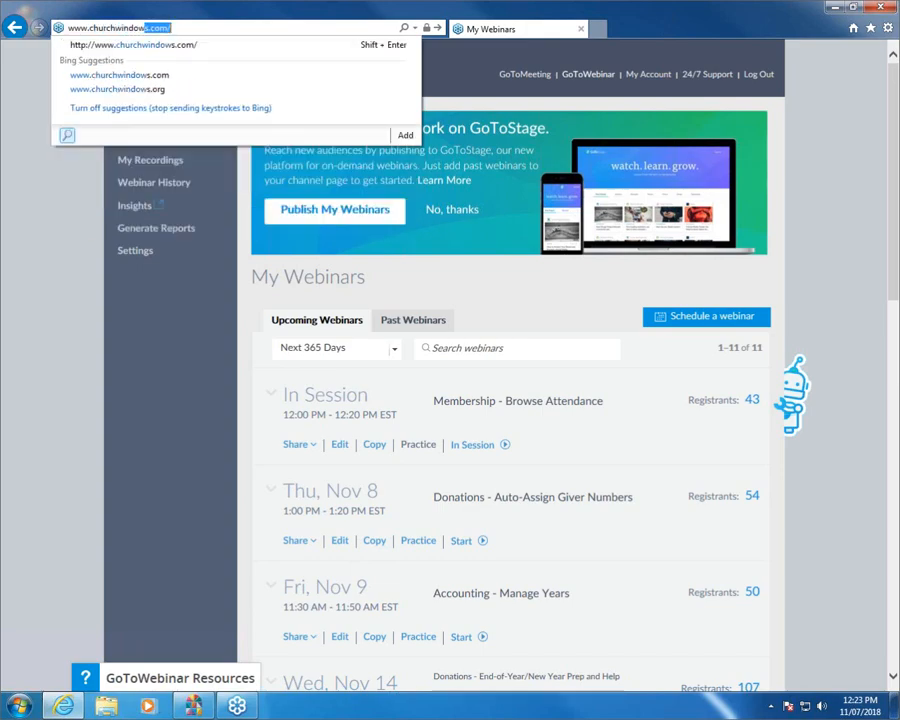
{"action": "key", "text": "alt+Return"}
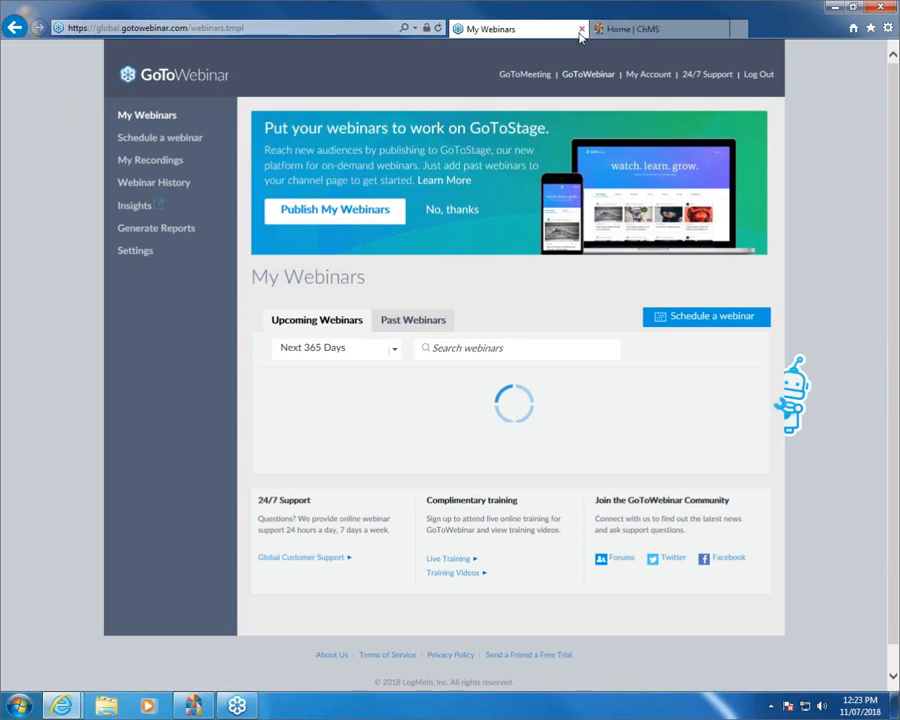
Close the My Webinars tab and open the Free Online Webinars page of the Church Windows website
{"action": "left_click", "coordinate": [580, 29]}
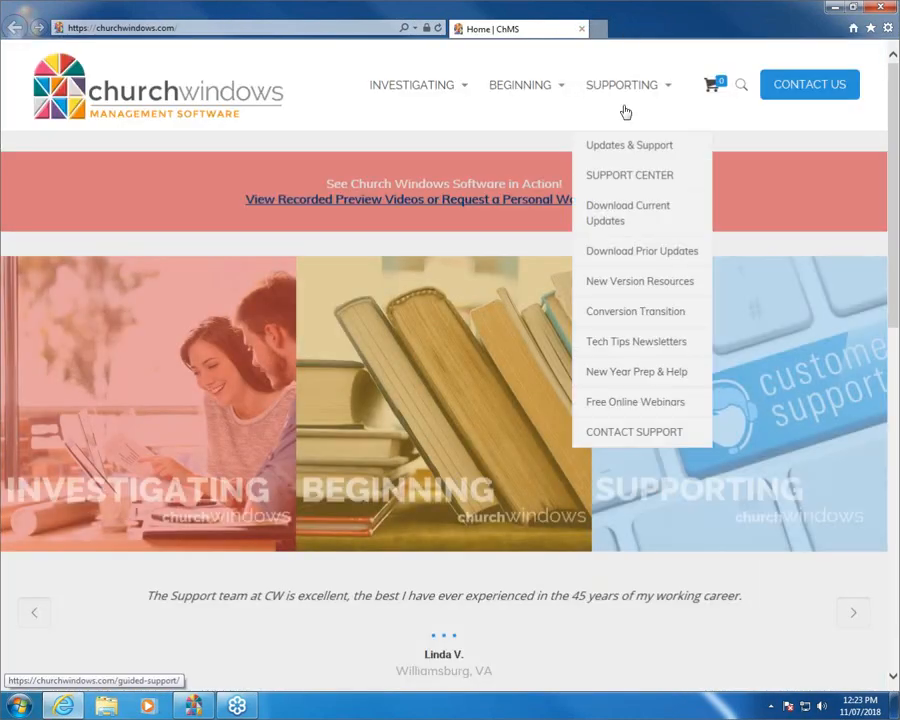
{"action": "mouse_move", "coordinate": [557, 108]}
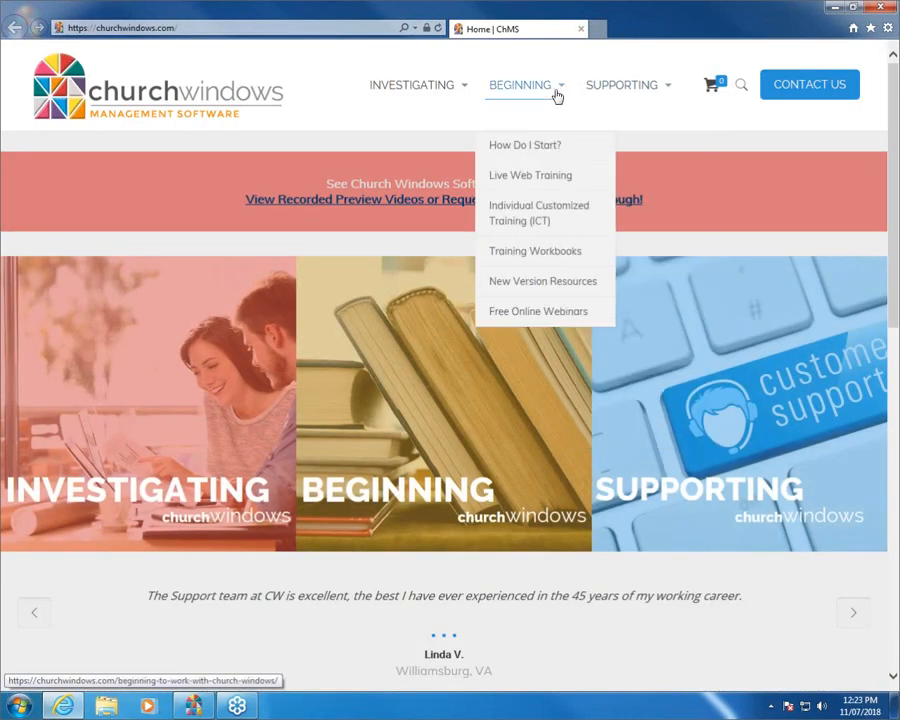
{"action": "left_click", "coordinate": [553, 312]}
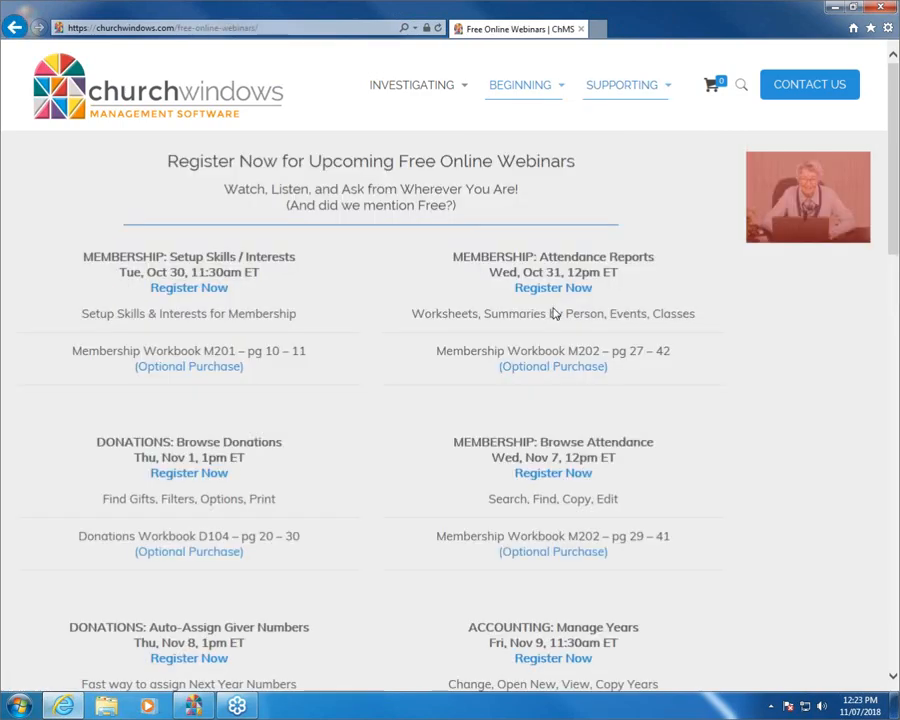
Look through the whole schedule of upcoming free online webinars, return to its beginning, and close the browser
{"action": "scroll", "coordinate": [782, 346], "scroll_direction": "down", "scroll_amount": 5}
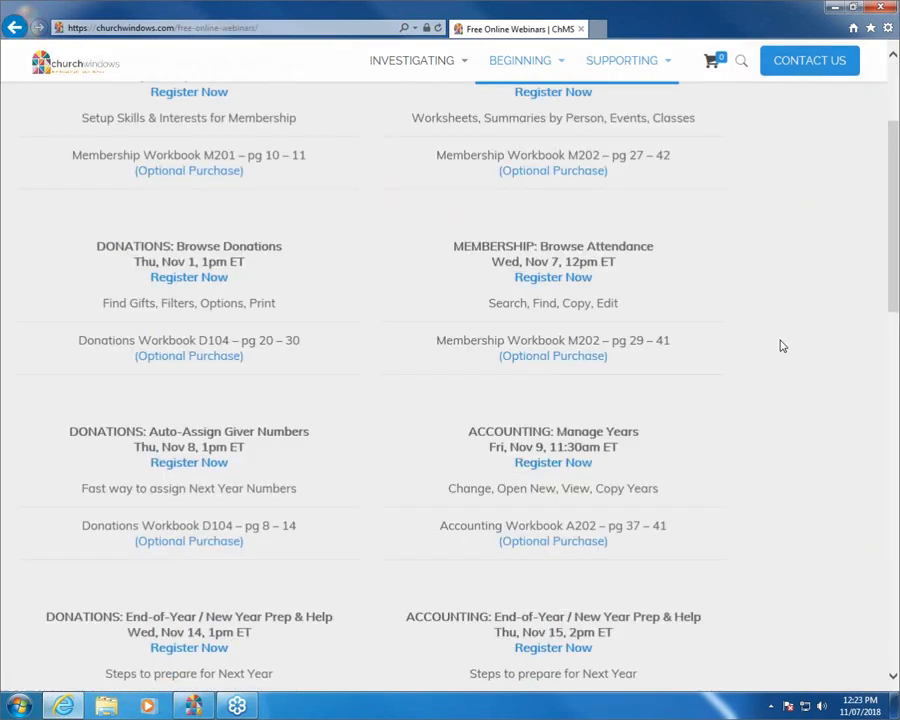
{"action": "scroll", "coordinate": [782, 346], "scroll_direction": "down", "scroll_amount": 5}
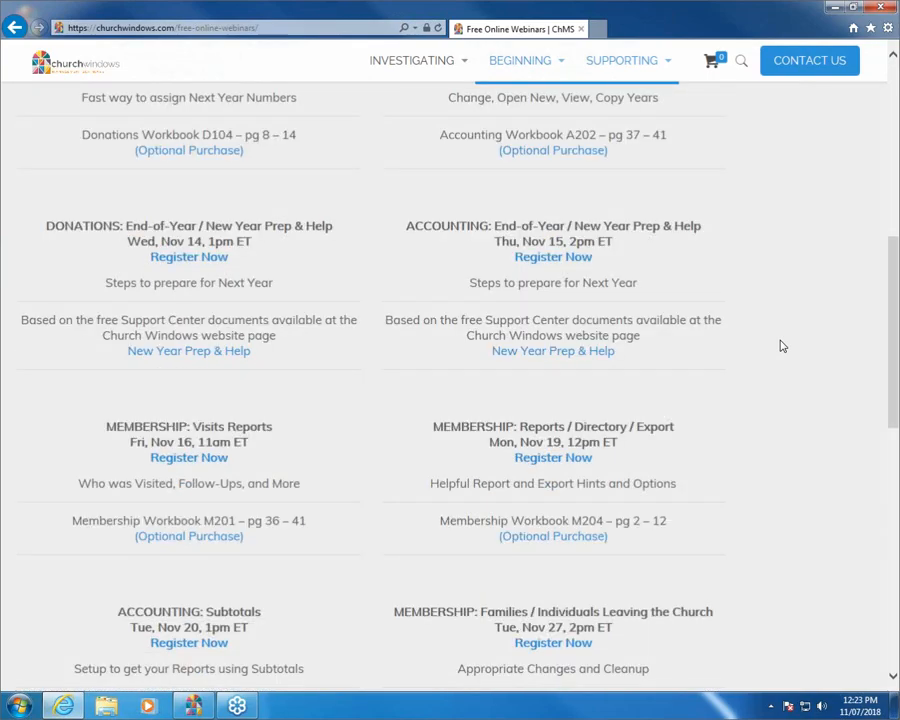
{"action": "scroll", "coordinate": [782, 346], "scroll_direction": "down", "scroll_amount": 5}
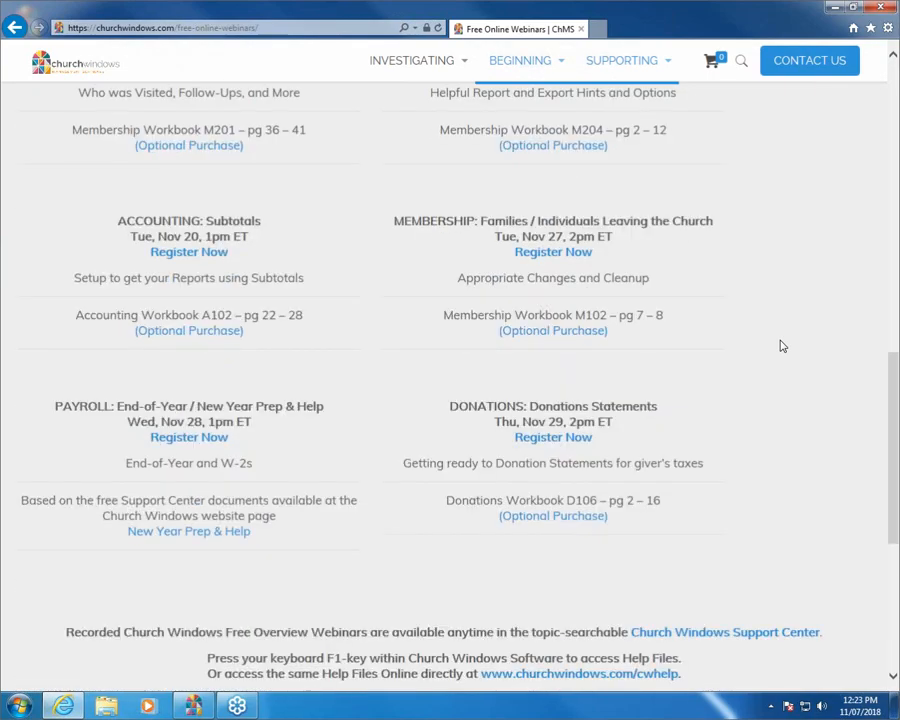
{"action": "scroll", "coordinate": [782, 346], "scroll_direction": "up", "scroll_amount": 12}
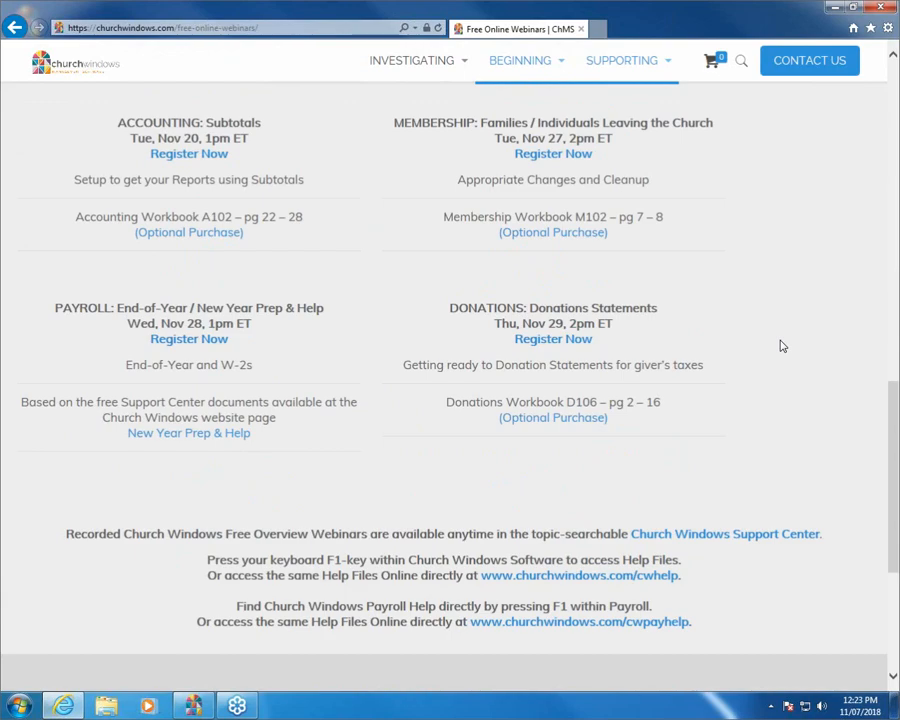
{"action": "scroll", "coordinate": [780, 345], "scroll_direction": "up", "scroll_amount": 3}
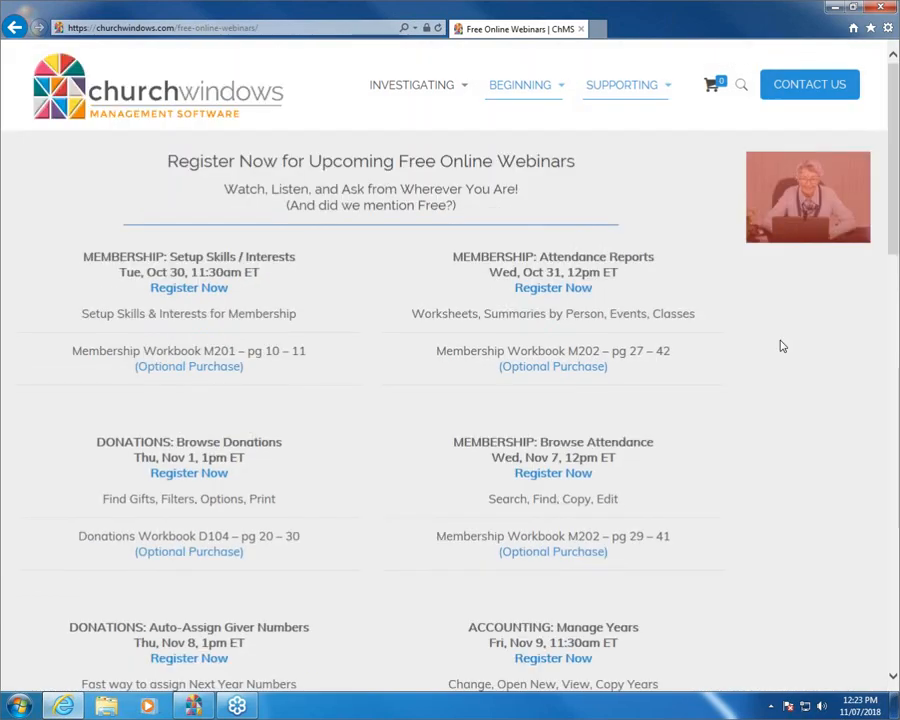
{"action": "mouse_move", "coordinate": [548, 90]}
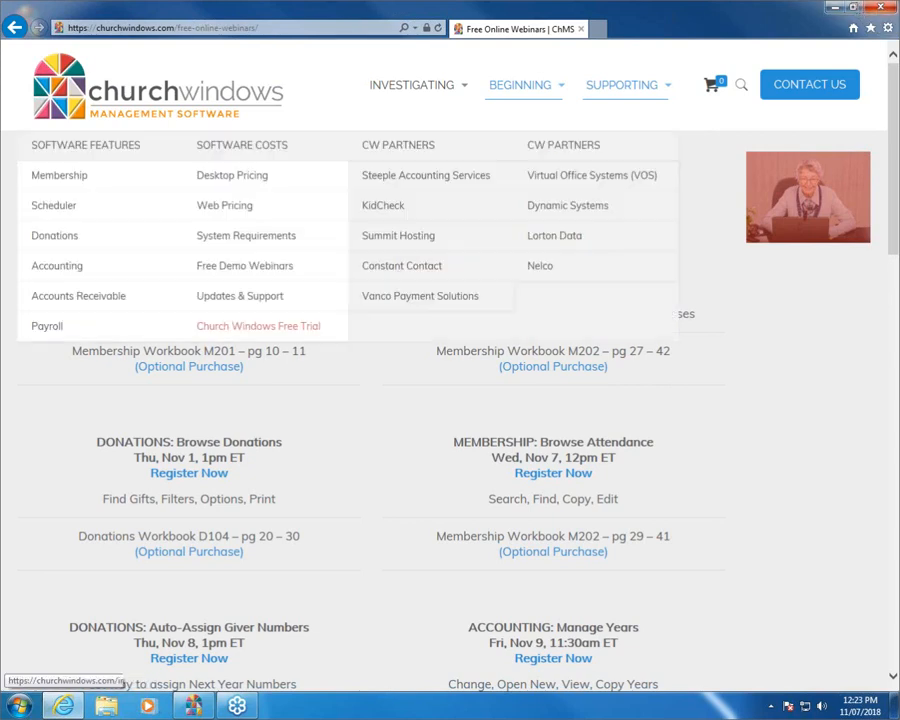
{"action": "left_click", "coordinate": [880, 10]}
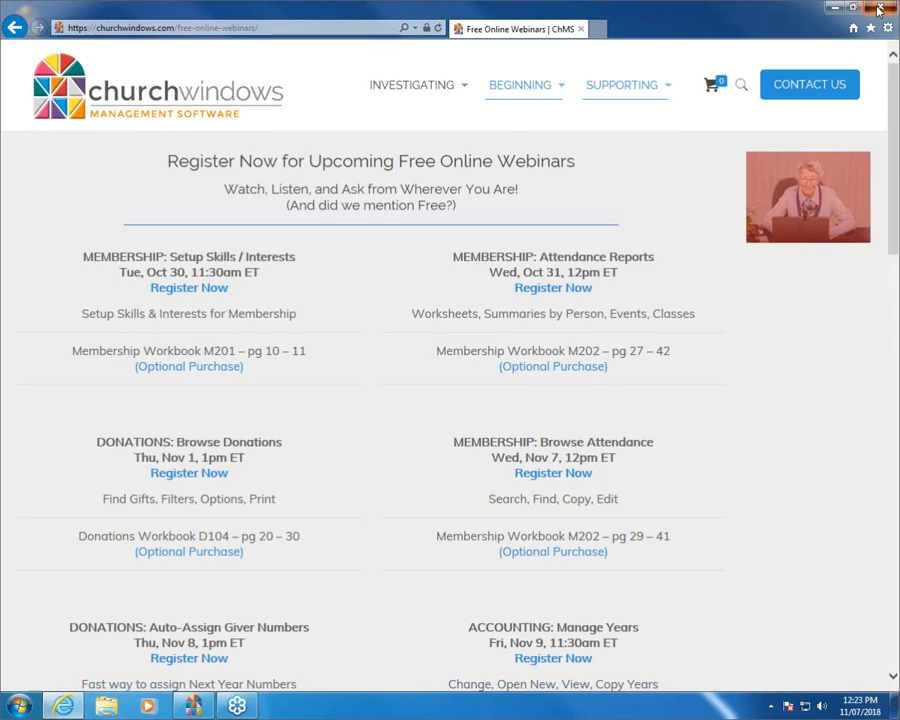